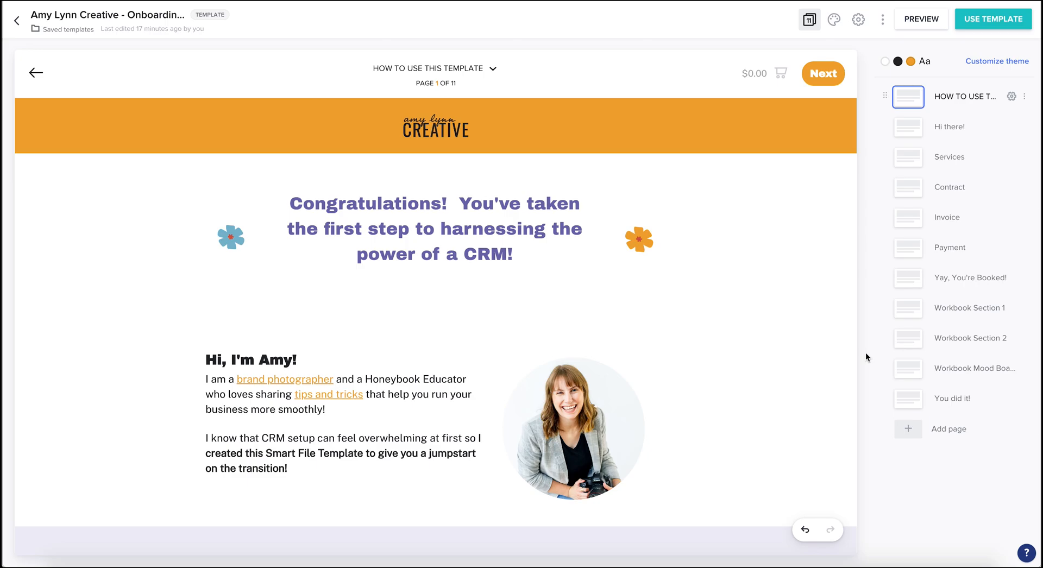
Step: Read through the HOW TO USE THIS TEMPLATE page, from the opening heading to the closing note
{"action": "scroll", "coordinate": [755, 411], "scroll_direction": "down", "scroll_amount": 3}
{"action": "scroll", "coordinate": [755, 411], "scroll_direction": "down", "scroll_amount": 7}
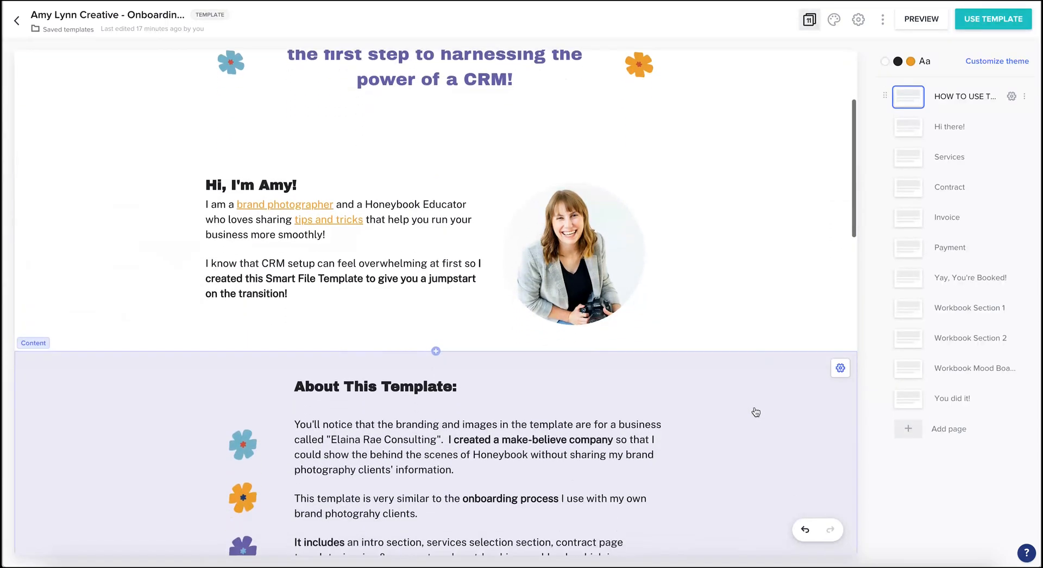
{"action": "scroll", "coordinate": [755, 411], "scroll_direction": "down", "scroll_amount": 6}
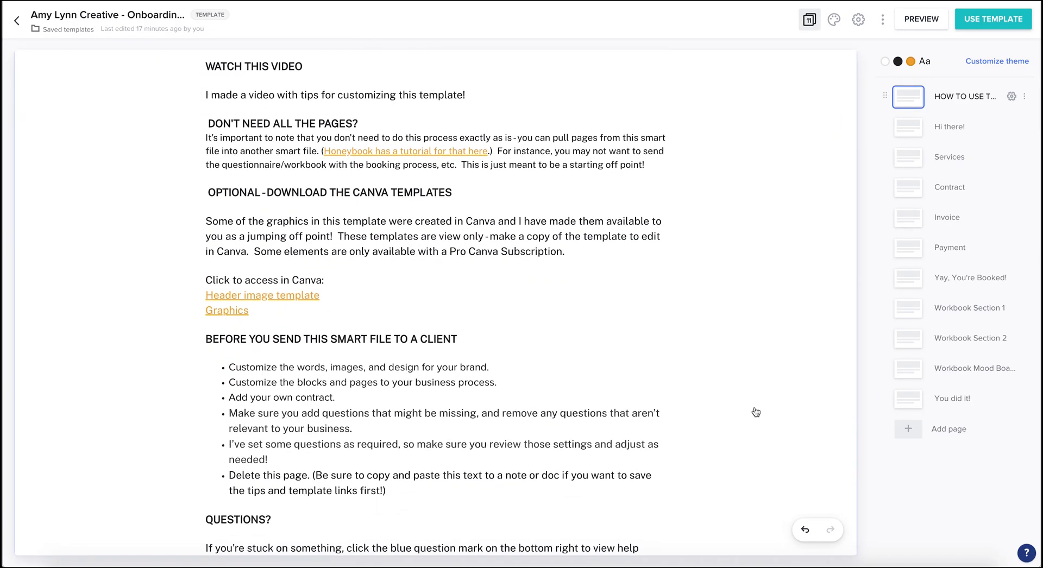
{"action": "scroll", "coordinate": [755, 411], "scroll_direction": "down", "scroll_amount": 1}
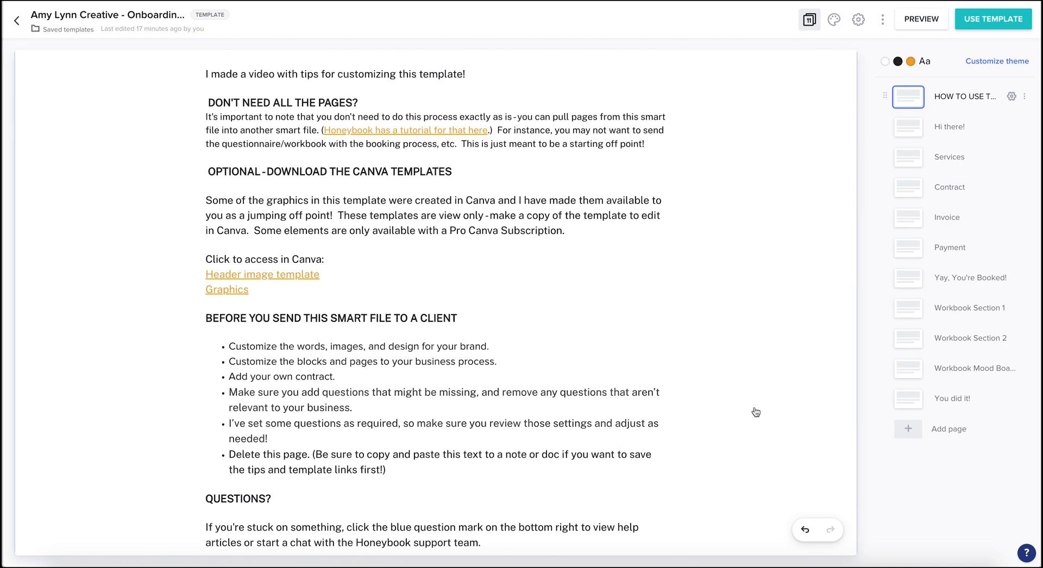
{"action": "scroll", "coordinate": [755, 411], "scroll_direction": "down", "scroll_amount": 2}
{"action": "scroll", "coordinate": [755, 411], "scroll_direction": "down", "scroll_amount": 3}
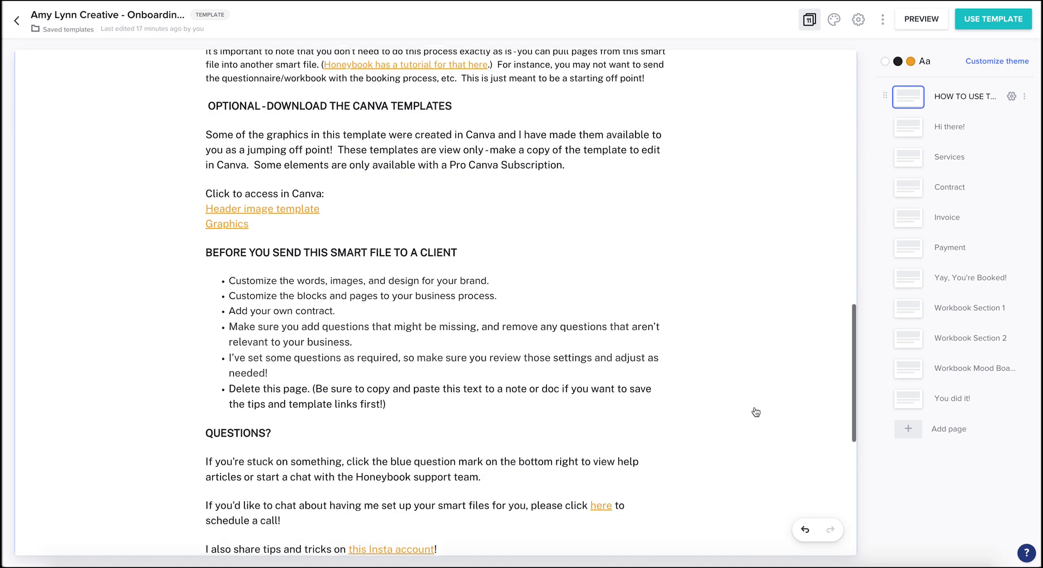
{"action": "scroll", "coordinate": [755, 411], "scroll_direction": "up", "scroll_amount": 18}
{"action": "scroll", "coordinate": [755, 411], "scroll_direction": "up", "scroll_amount": 5}
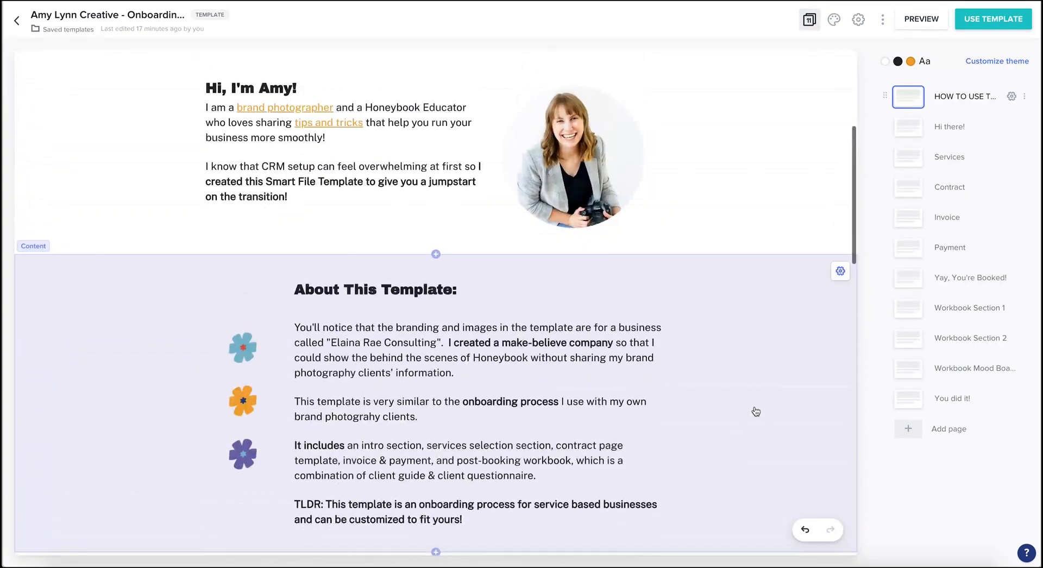
{"action": "scroll", "coordinate": [755, 411], "scroll_direction": "up", "scroll_amount": 2}
{"action": "scroll", "coordinate": [755, 411], "scroll_direction": "up", "scroll_amount": 4}
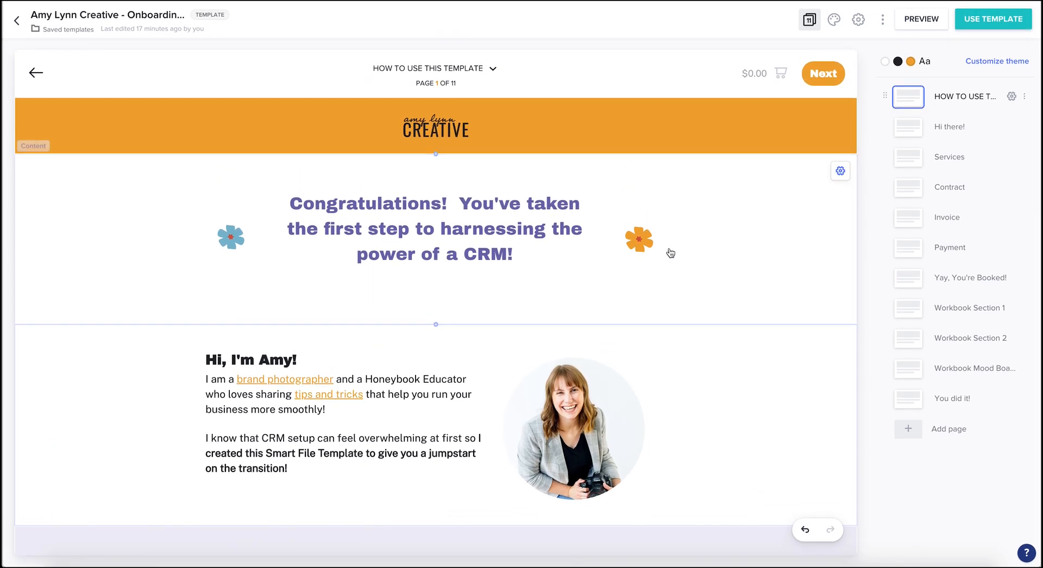
{"action": "scroll", "coordinate": [740, 398], "scroll_direction": "down", "scroll_amount": 3}
{"action": "scroll", "coordinate": [742, 401], "scroll_direction": "down", "scroll_amount": 10}
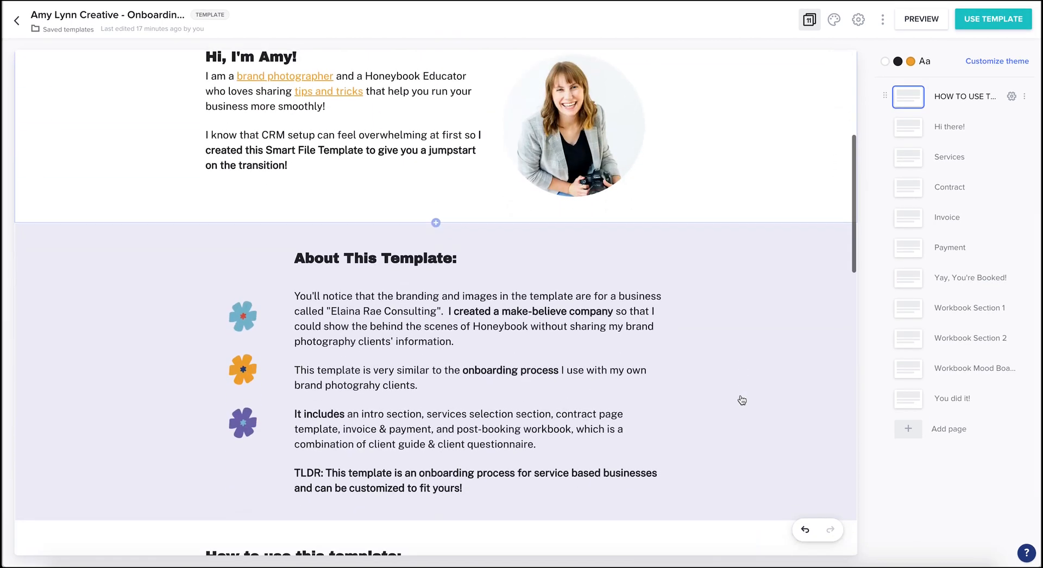
{"action": "scroll", "coordinate": [742, 400], "scroll_direction": "down", "scroll_amount": 5}
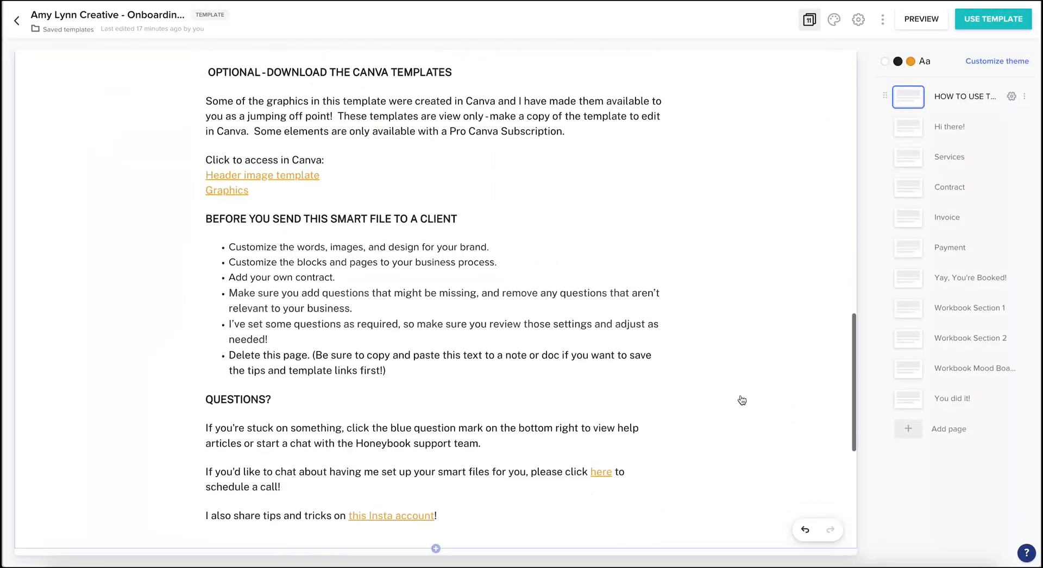
{"action": "scroll", "coordinate": [742, 401], "scroll_direction": "down", "scroll_amount": 2}
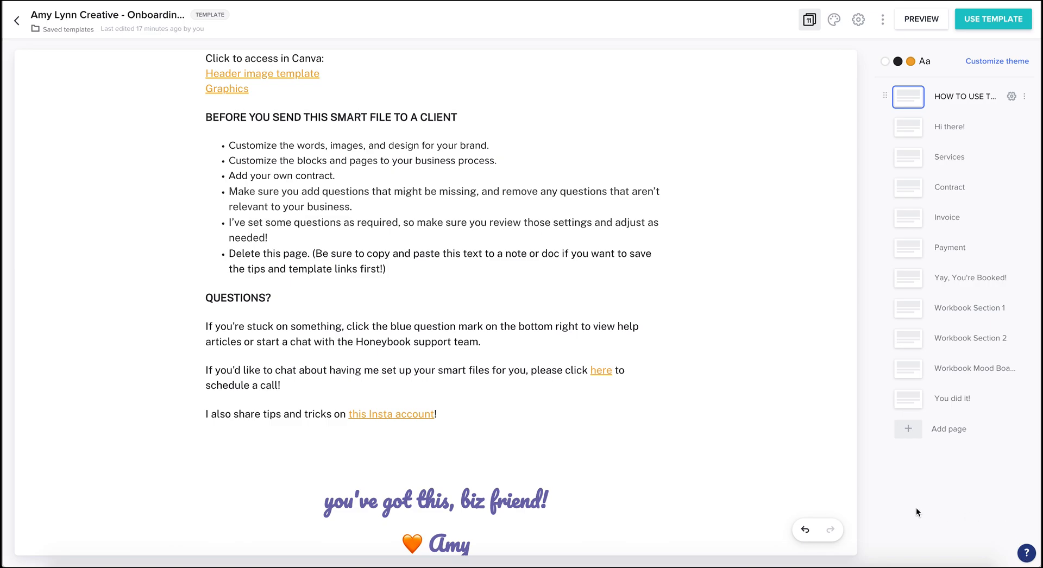
{"action": "scroll", "coordinate": [782, 448], "scroll_direction": "up", "scroll_amount": 1}
{"action": "scroll", "coordinate": [782, 448], "scroll_direction": "up", "scroll_amount": 12}
{"action": "scroll", "coordinate": [782, 448], "scroll_direction": "up", "scroll_amount": 5}
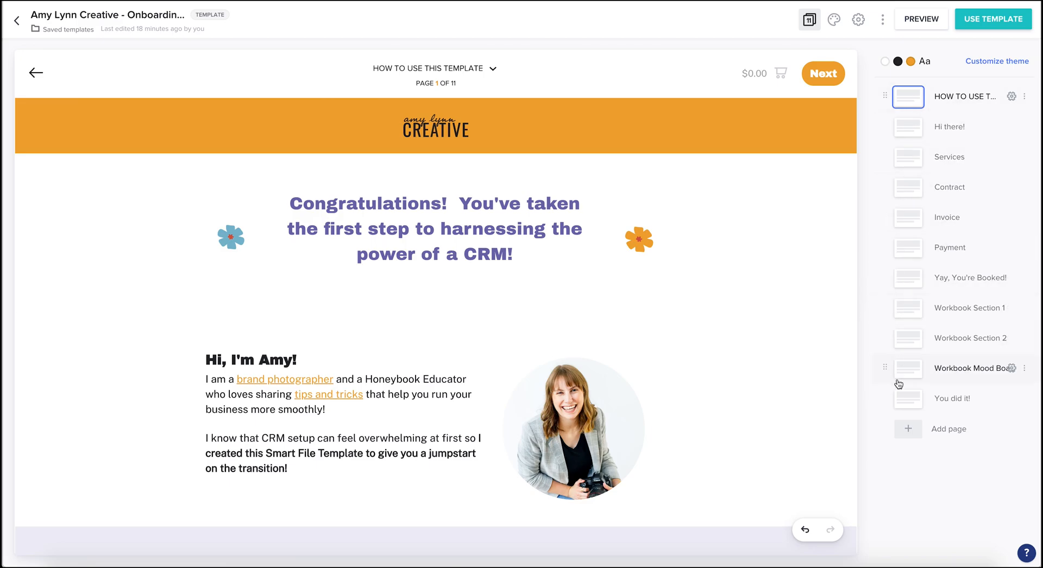
Step: Look through the list of pages in the file's page navigation, down to "You did it!"
{"action": "left_click", "coordinate": [493, 69]}
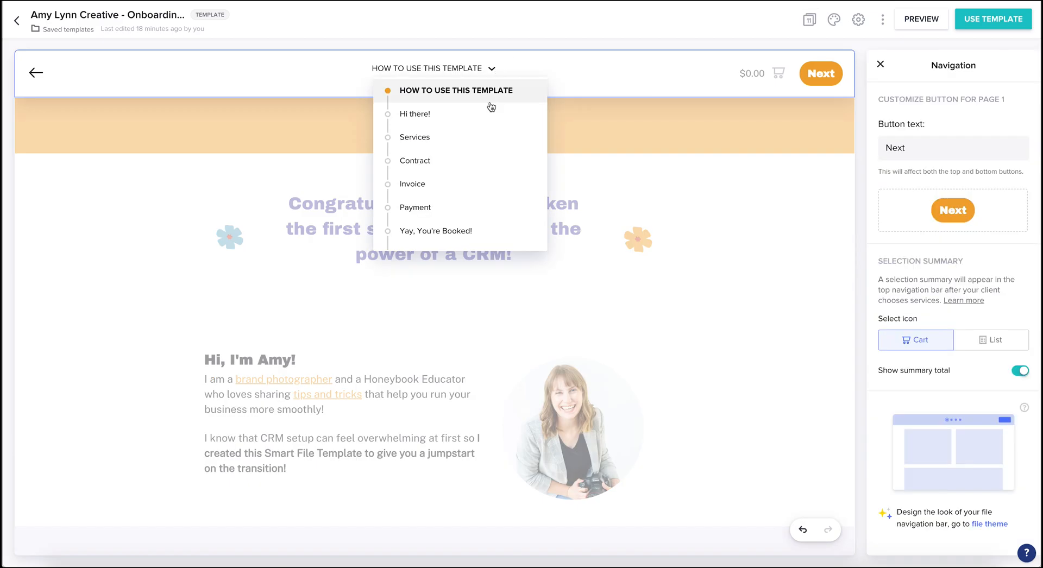
{"action": "scroll", "coordinate": [489, 189], "scroll_direction": "down", "scroll_amount": 2}
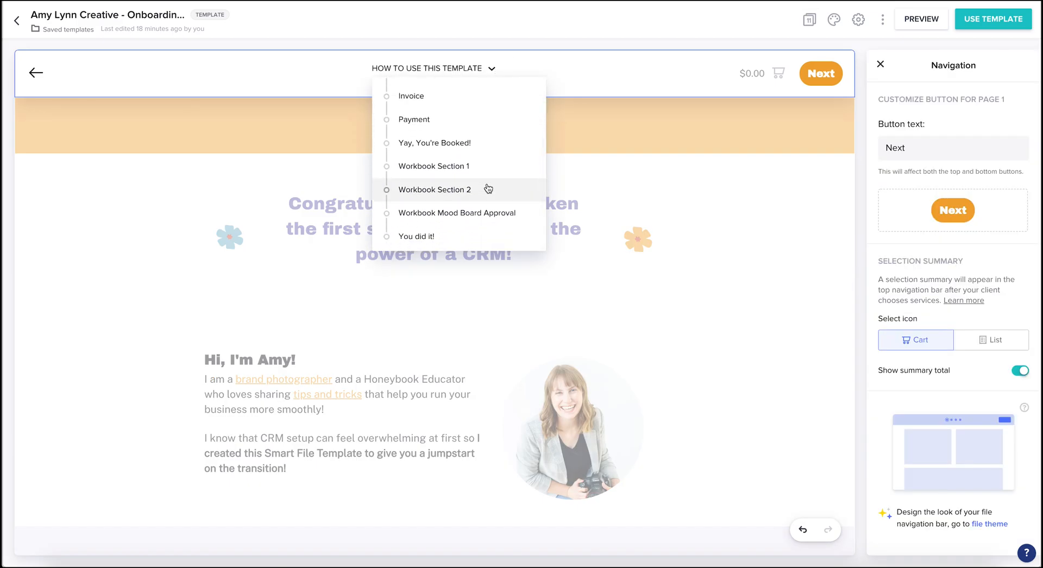
{"action": "scroll", "coordinate": [494, 115], "scroll_direction": "up", "scroll_amount": 2}
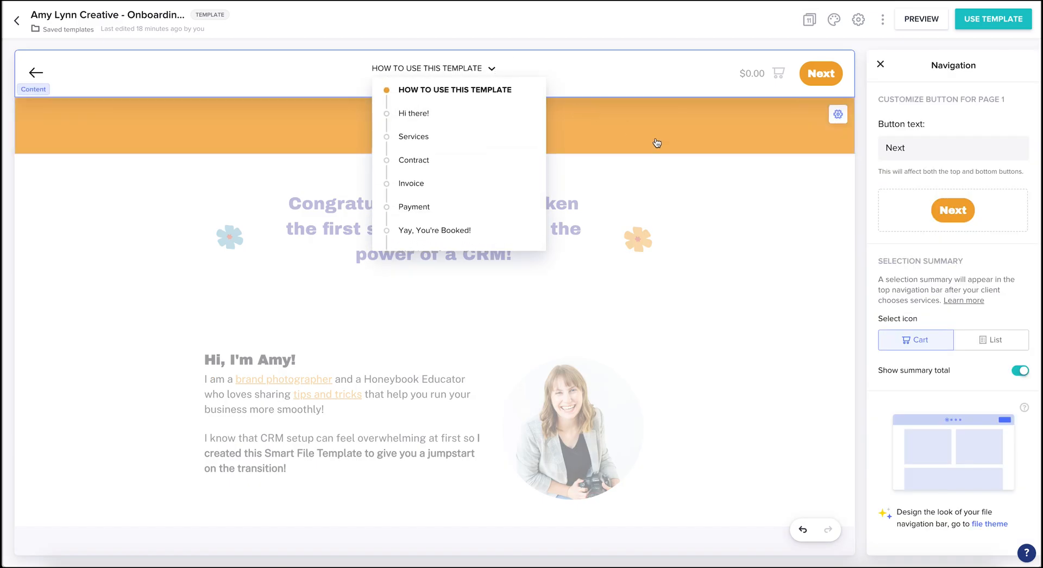
Step: Select the three-column "Congratulations!" content block and examine its layout and settings
{"action": "left_click", "coordinate": [770, 269]}
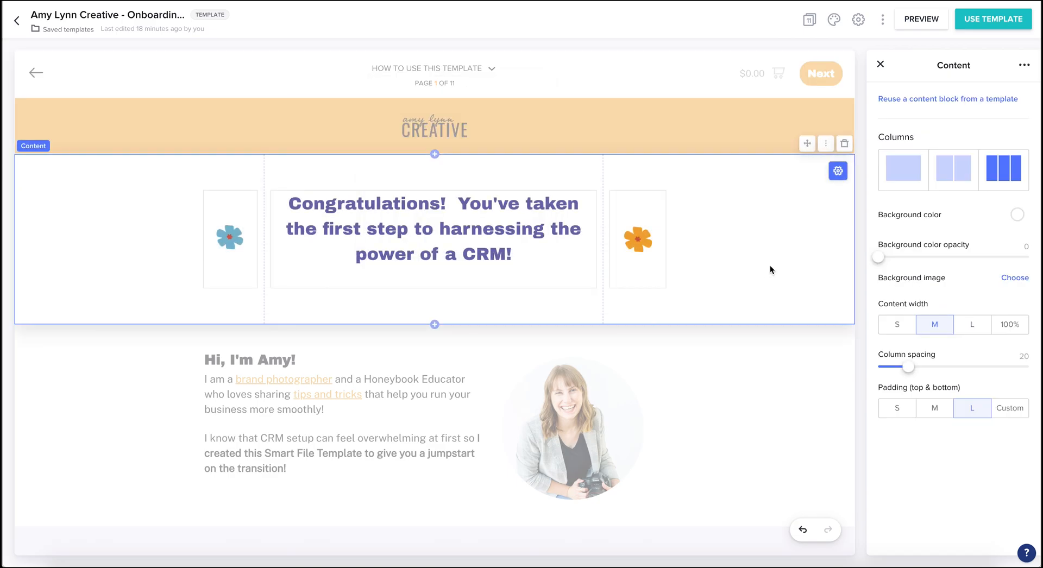
{"action": "scroll", "coordinate": [770, 270], "scroll_direction": "down", "scroll_amount": 3}
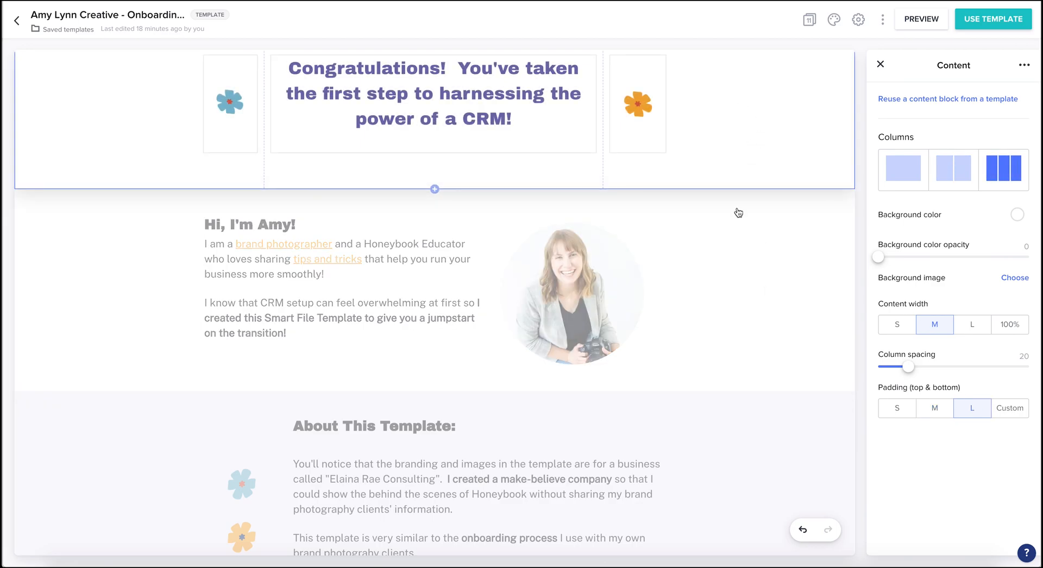
{"action": "scroll", "coordinate": [736, 294], "scroll_direction": "up", "scroll_amount": 2}
{"action": "scroll", "coordinate": [735, 293], "scroll_direction": "up", "scroll_amount": 1}
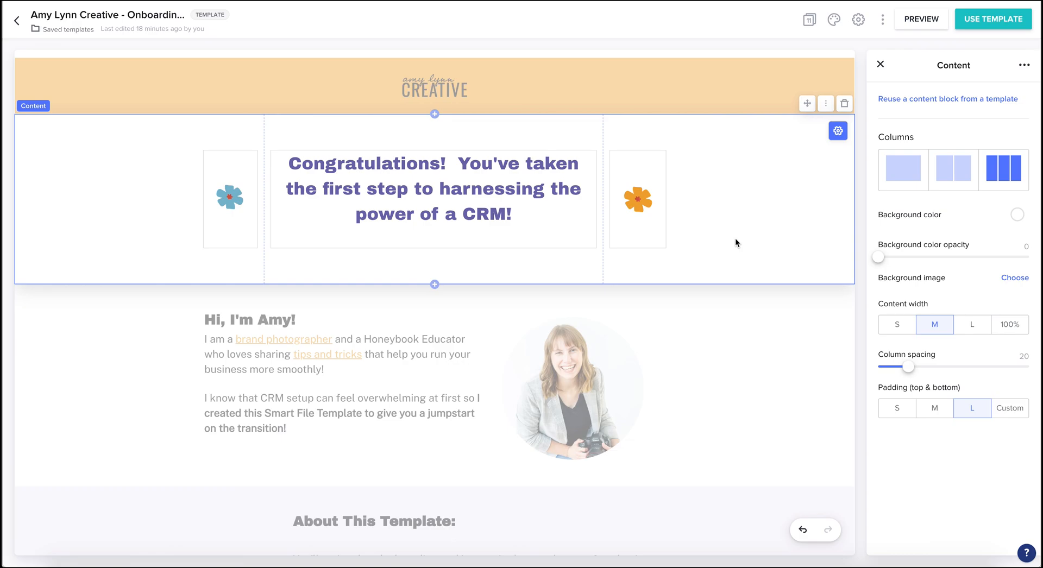
{"action": "scroll", "coordinate": [735, 243], "scroll_direction": "down", "scroll_amount": 3}
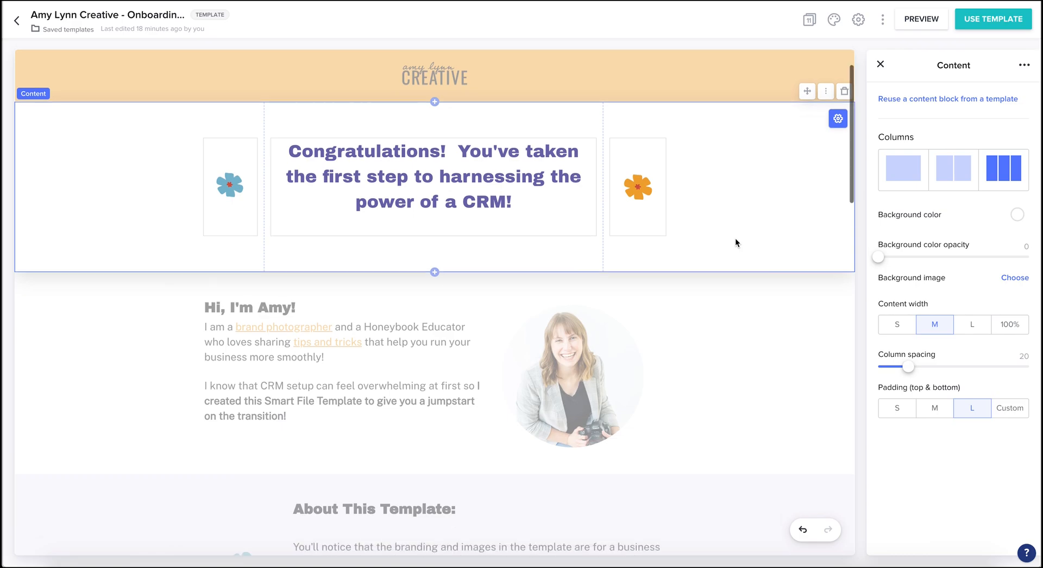
{"action": "scroll", "coordinate": [735, 242], "scroll_direction": "up", "scroll_amount": 3}
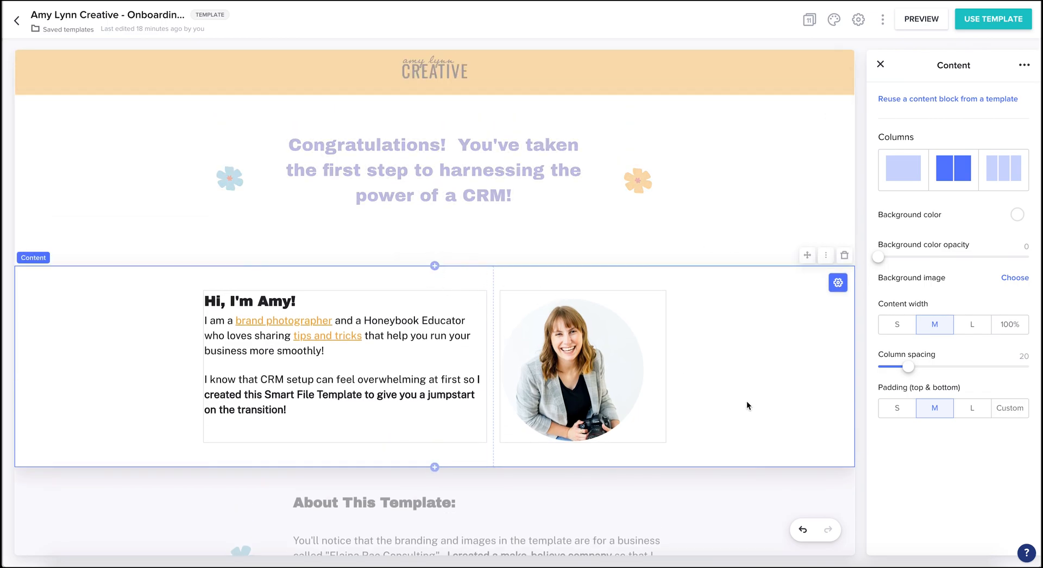
Step: Inspect the portrait image and text elements of the two-column introduction block, and the settings of the block itself
{"action": "left_click", "coordinate": [644, 381]}
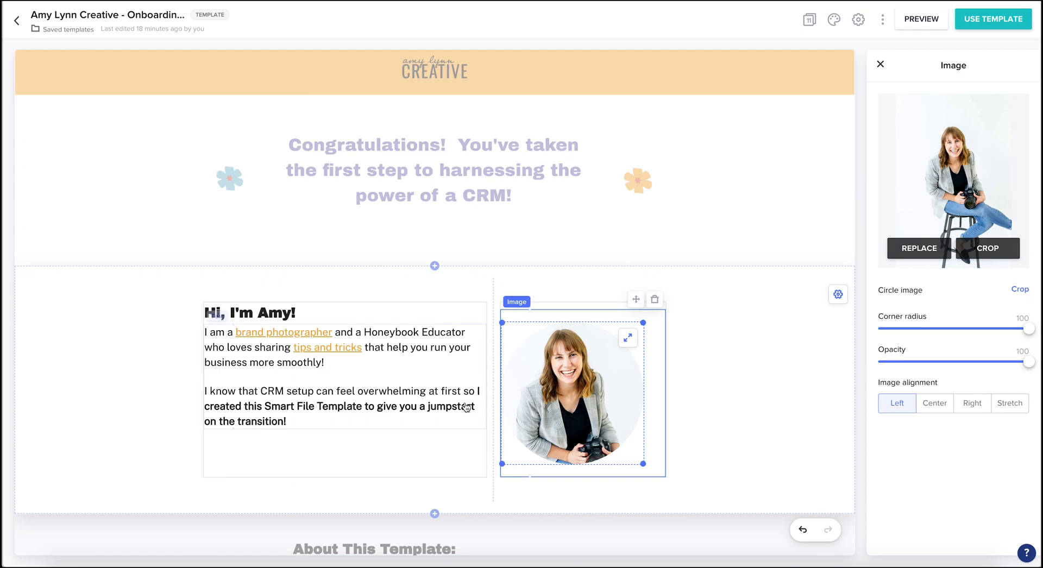
{"action": "left_click", "coordinate": [442, 455]}
{"action": "left_click", "coordinate": [429, 374]}
{"action": "left_click", "coordinate": [432, 320]}
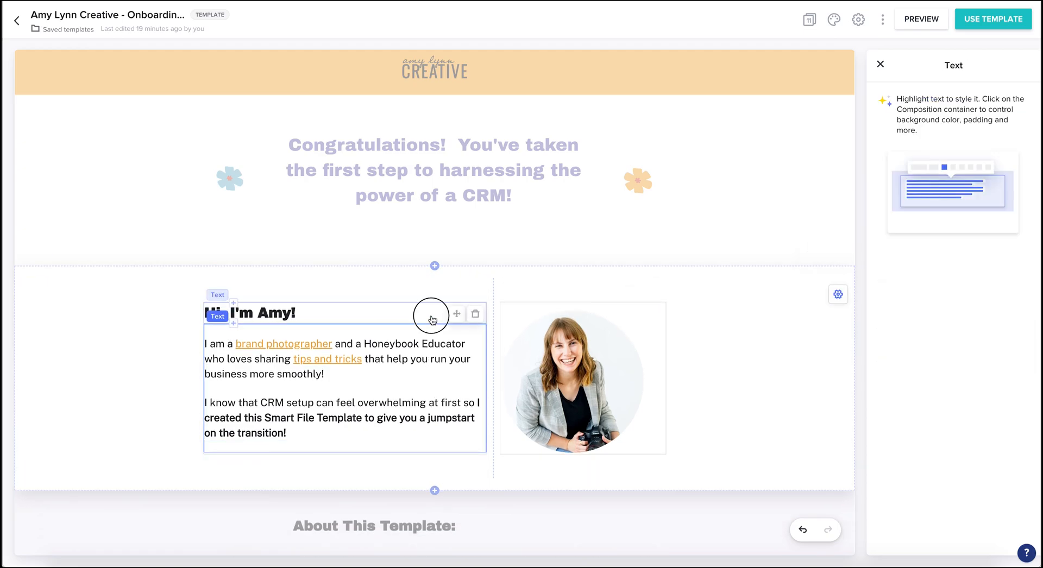
{"action": "left_click", "coordinate": [739, 338]}
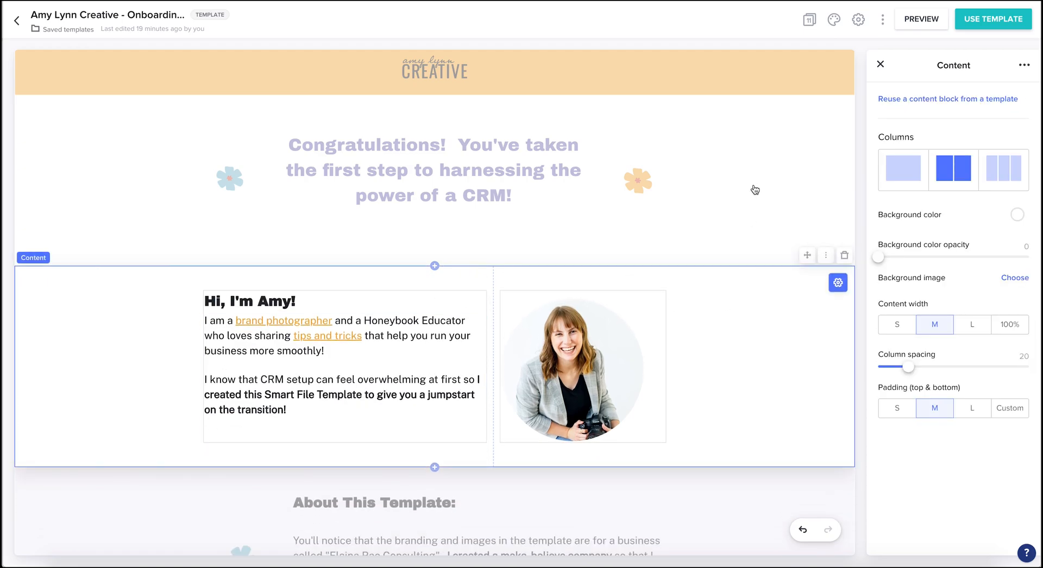
{"action": "scroll", "coordinate": [721, 327], "scroll_direction": "down", "scroll_amount": 2}
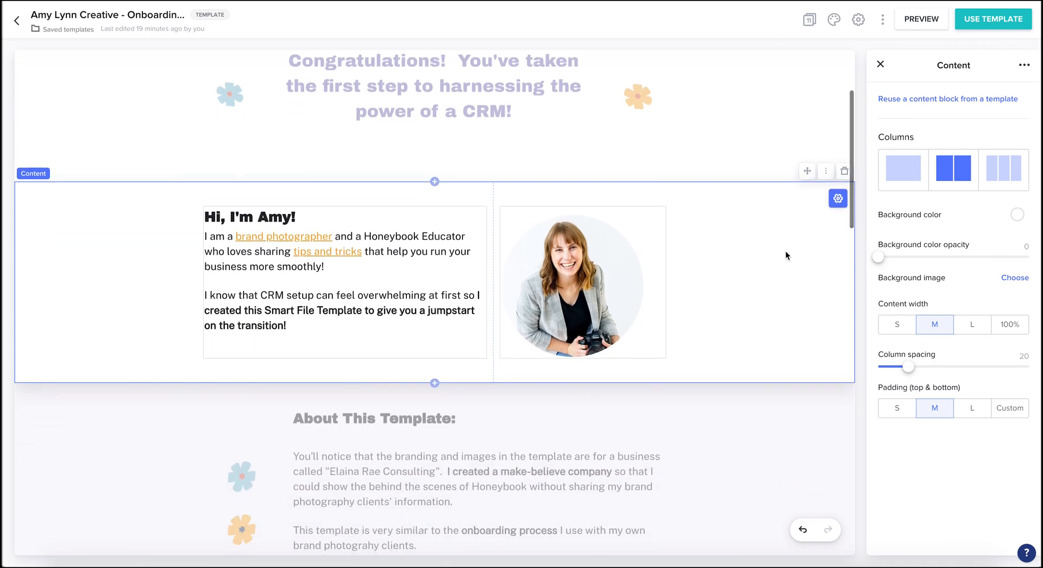
Step: Close the block settings and look over the Hi there! page and the About This Template section of the instructions page
{"action": "left_click", "coordinate": [880, 64]}
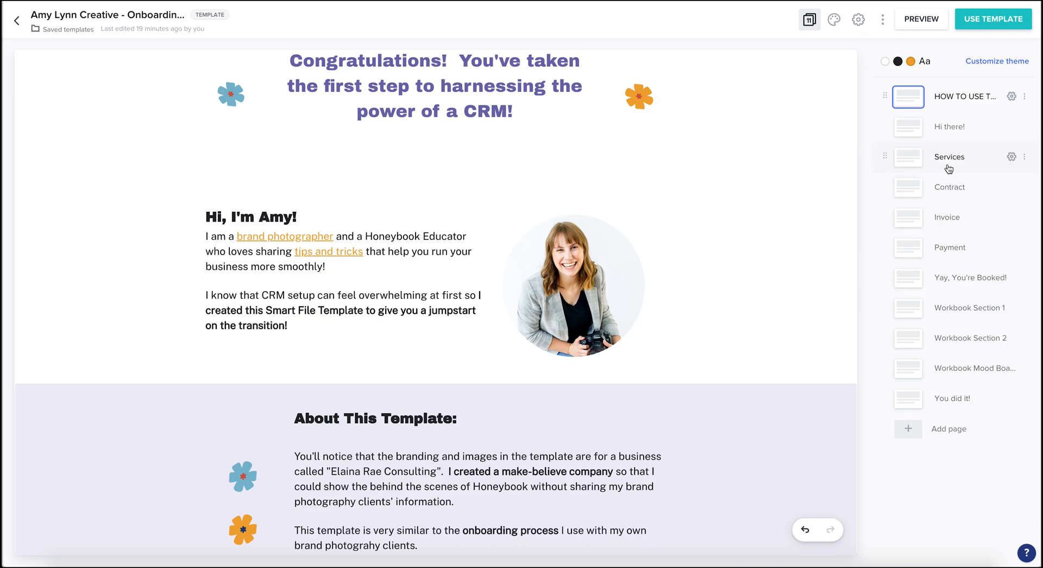
{"action": "left_click", "coordinate": [909, 130]}
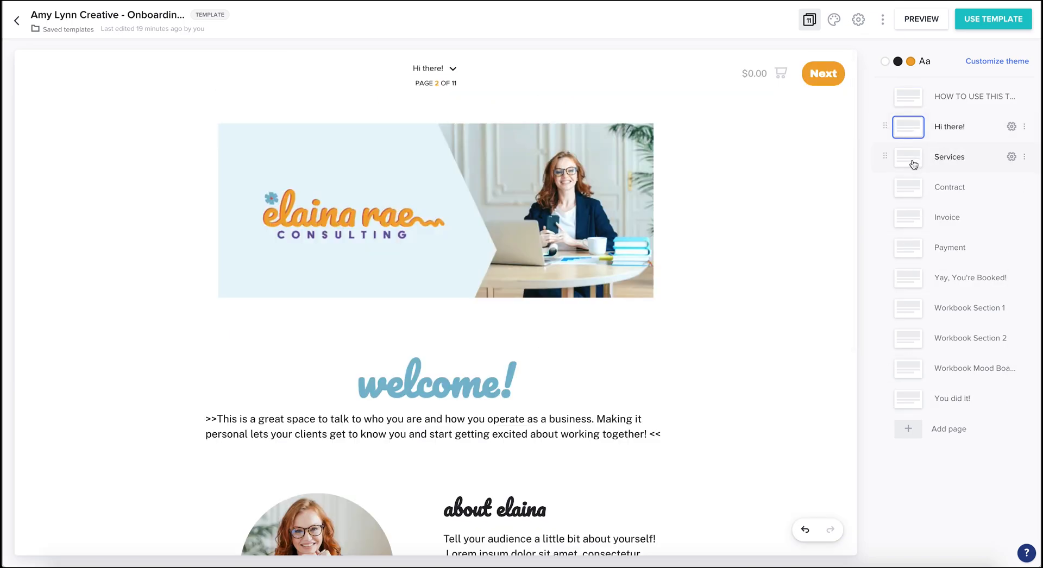
{"action": "scroll", "coordinate": [782, 407], "scroll_direction": "down", "scroll_amount": 6}
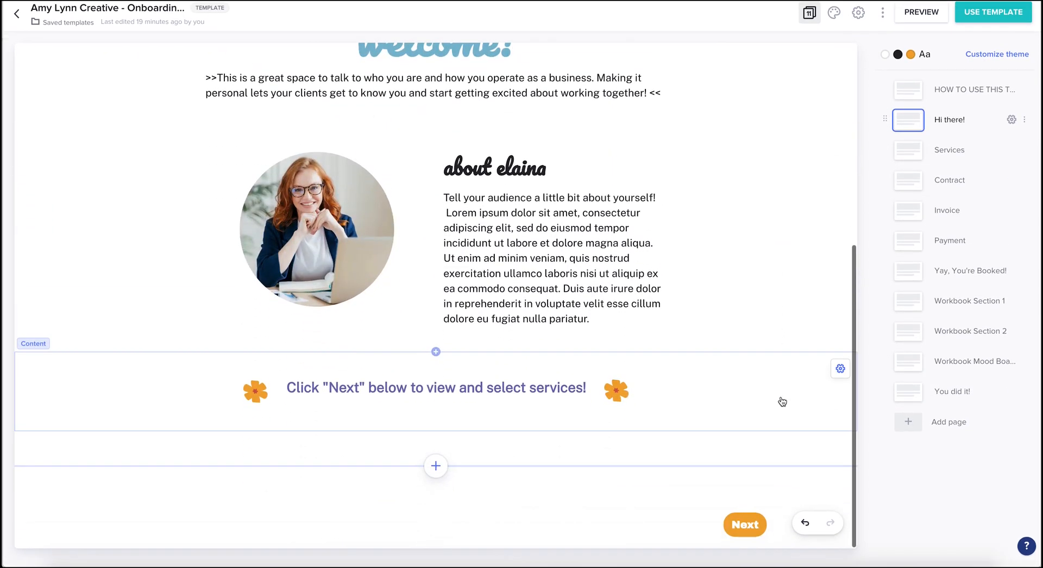
{"action": "scroll", "coordinate": [782, 402], "scroll_direction": "up", "scroll_amount": 6}
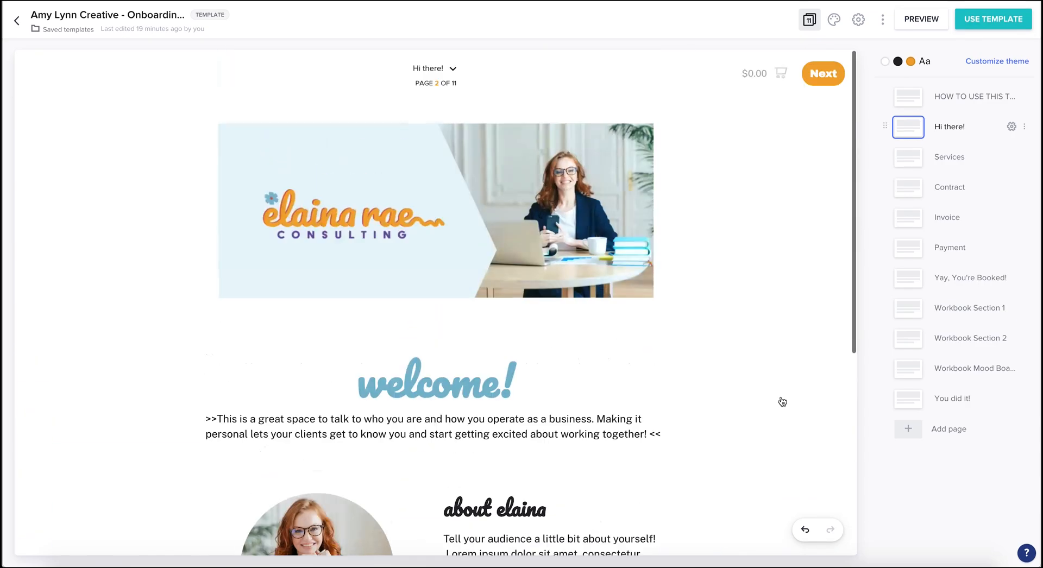
{"action": "left_click", "coordinate": [904, 99]}
{"action": "scroll", "coordinate": [708, 412], "scroll_direction": "down", "scroll_amount": 8}
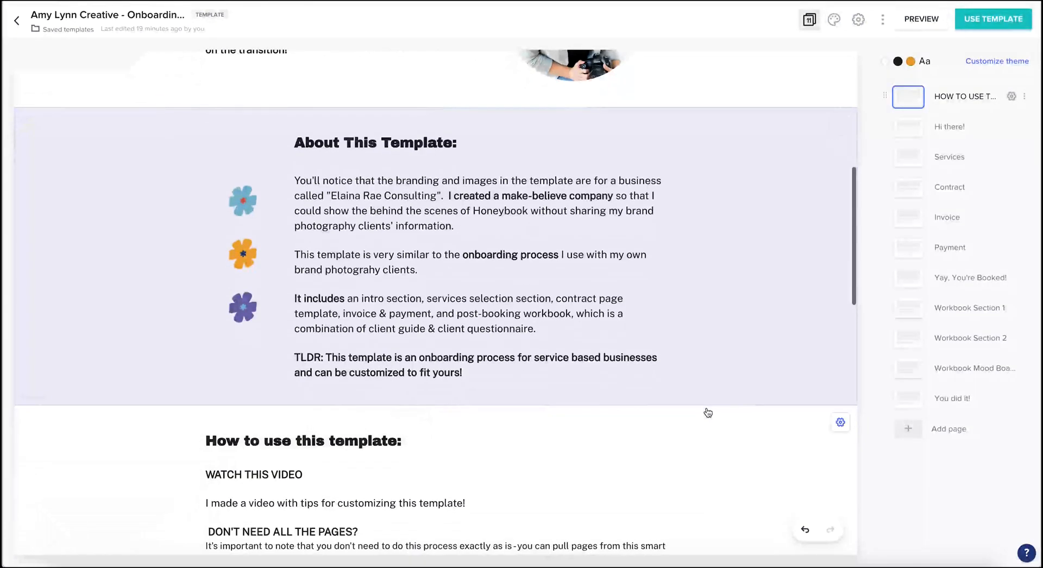
Step: View the Hi there! and Payment pages, and return to the HOW TO USE THIS TEMPLATE page
{"action": "left_click", "coordinate": [907, 126]}
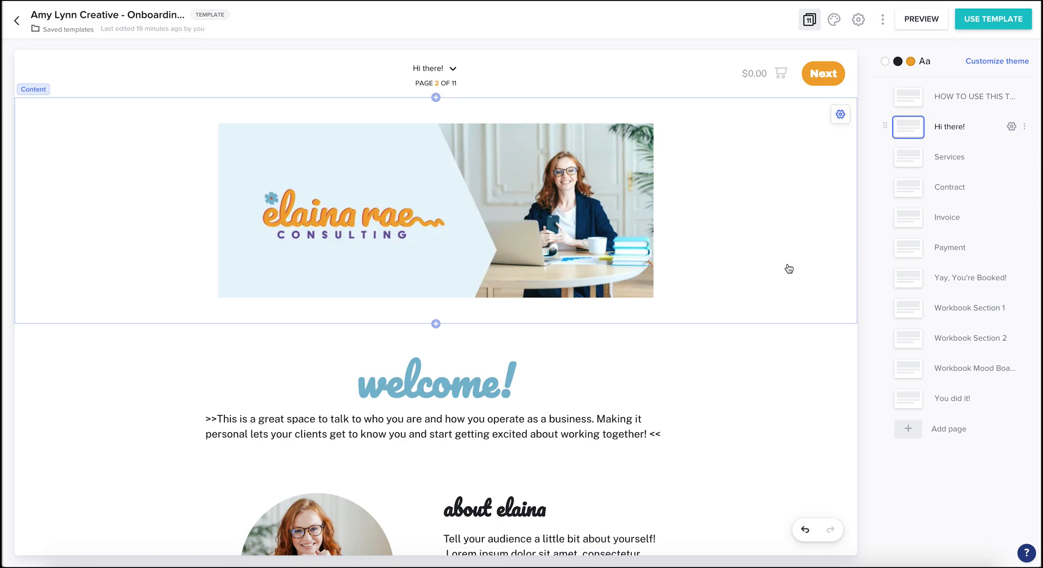
{"action": "scroll", "coordinate": [782, 357], "scroll_direction": "down", "scroll_amount": 5}
{"action": "scroll", "coordinate": [782, 358], "scroll_direction": "up", "scroll_amount": 5}
{"action": "left_click", "coordinate": [908, 247]}
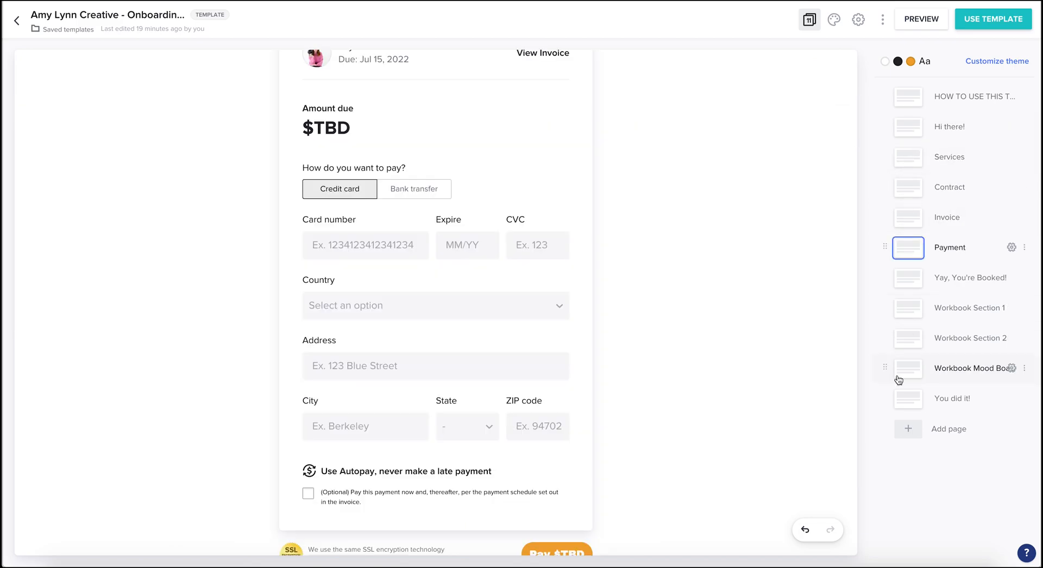
{"action": "left_click", "coordinate": [907, 102]}
{"action": "scroll", "coordinate": [745, 312], "scroll_direction": "down", "scroll_amount": 2}
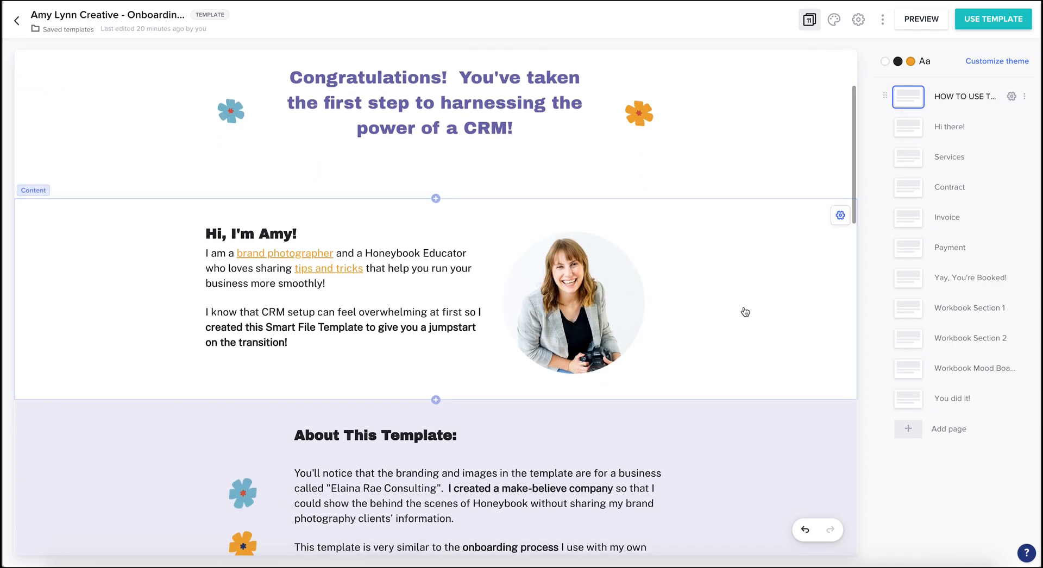
Step: Highlight the "welcome!" heading on the Hi there! page and examine its font size and text colour options
{"action": "left_click", "coordinate": [904, 126]}
{"action": "scroll", "coordinate": [772, 353], "scroll_direction": "down", "scroll_amount": 2}
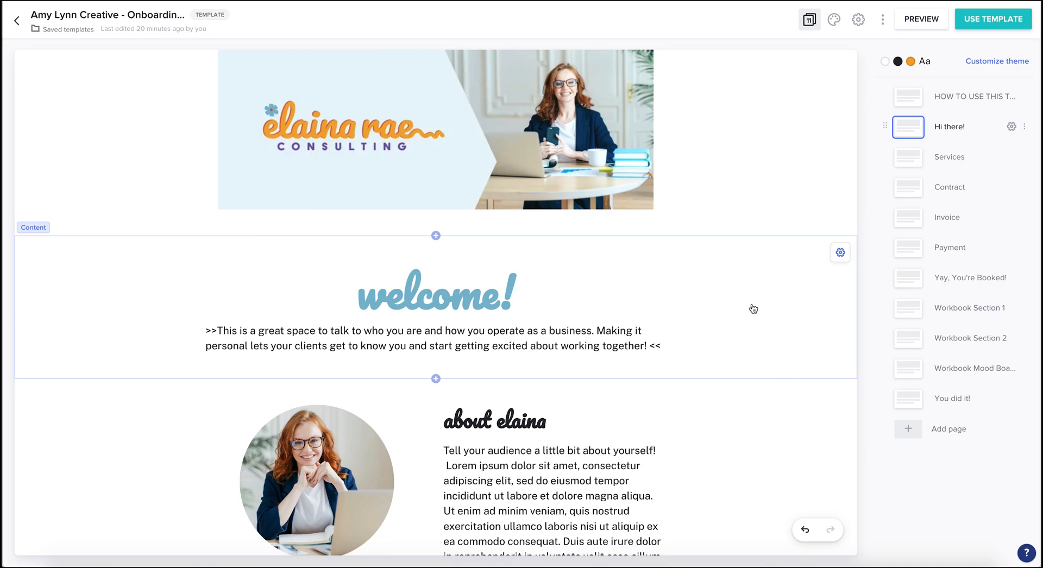
{"action": "left_click", "coordinate": [751, 308]}
{"action": "left_click", "coordinate": [463, 301]}
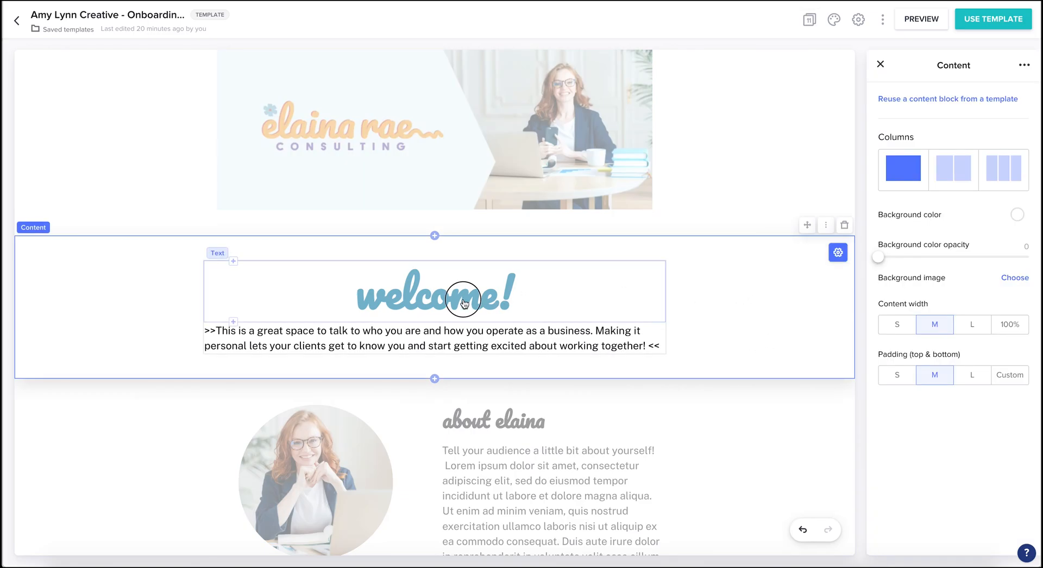
{"action": "left_click_drag", "start_coordinate": [509, 322], "coordinate": [355, 321]}
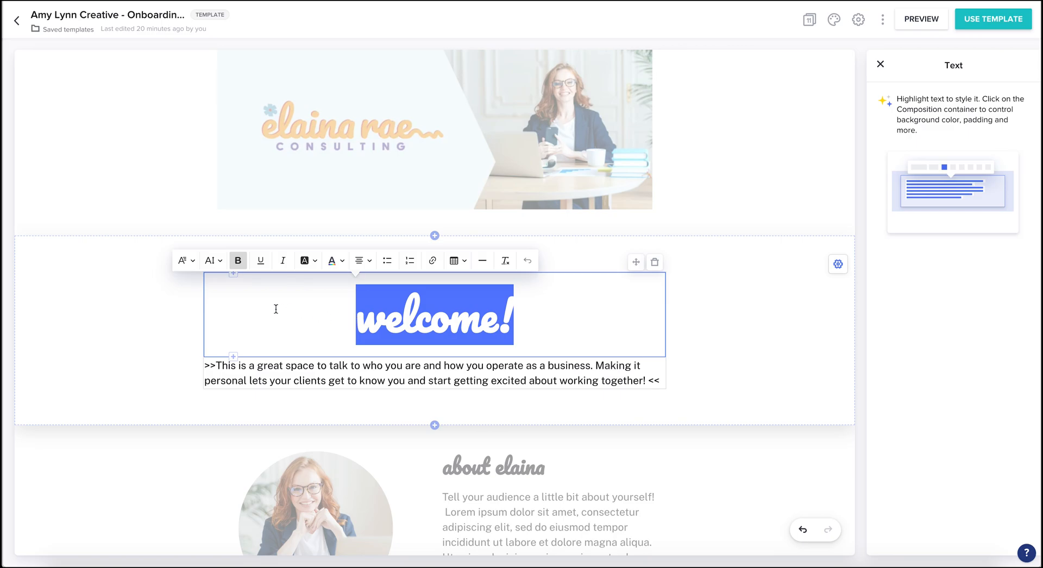
{"action": "left_click", "coordinate": [219, 261]}
{"action": "left_click", "coordinate": [219, 260]}
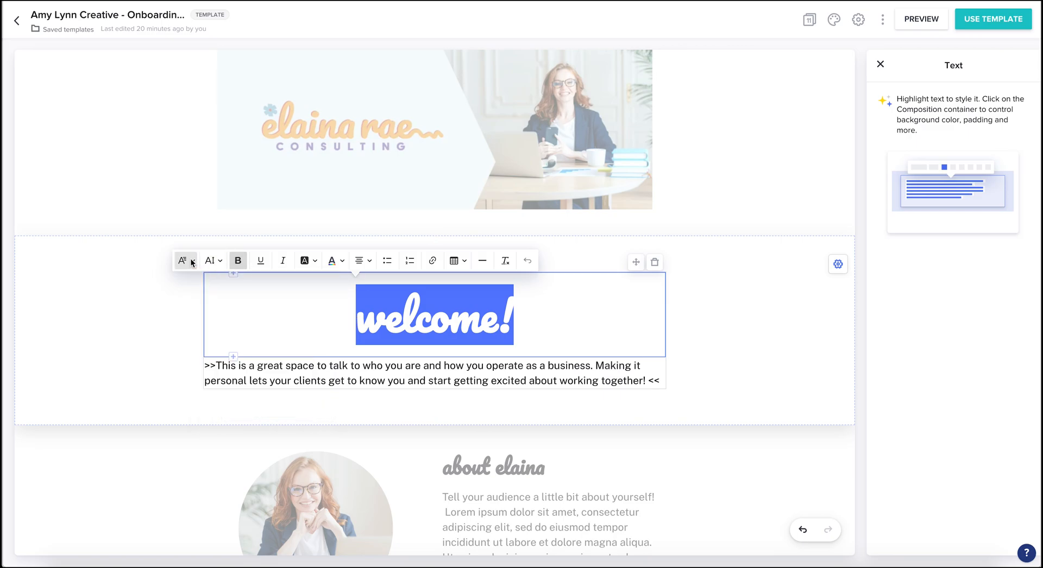
{"action": "left_click", "coordinate": [340, 264]}
{"action": "left_click", "coordinate": [340, 263]}
{"action": "left_click", "coordinate": [693, 330]}
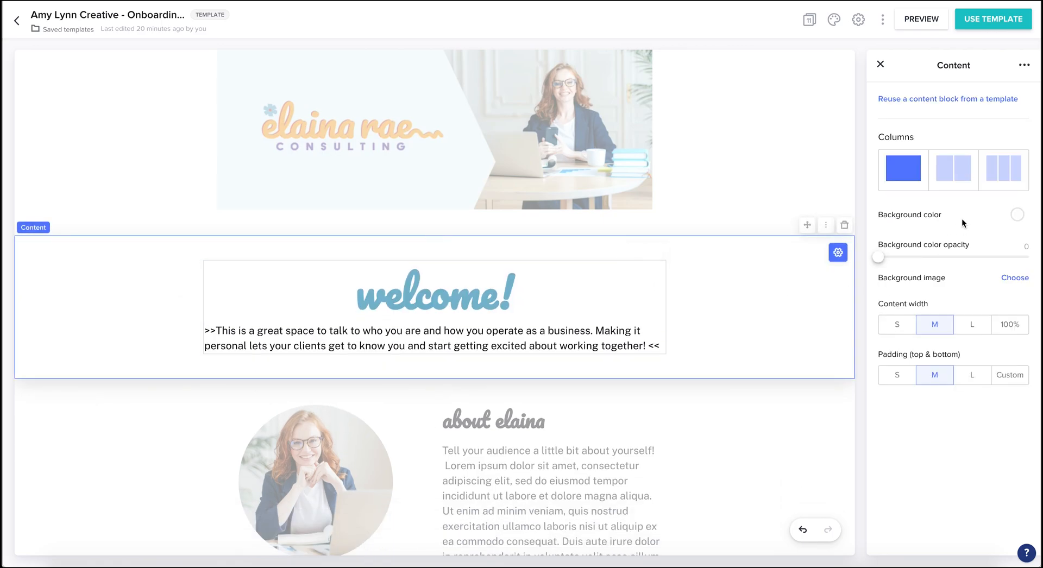
Step: Close the block settings and examine the file theme's customization options, including the list of main fonts, without changing anything
{"action": "left_click", "coordinate": [876, 63]}
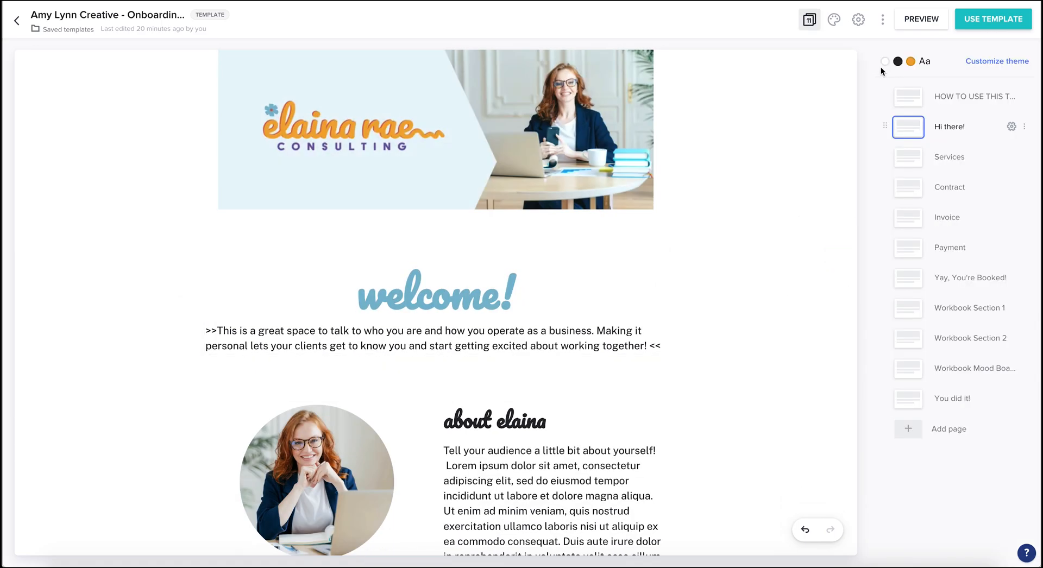
{"action": "left_click", "coordinate": [975, 64]}
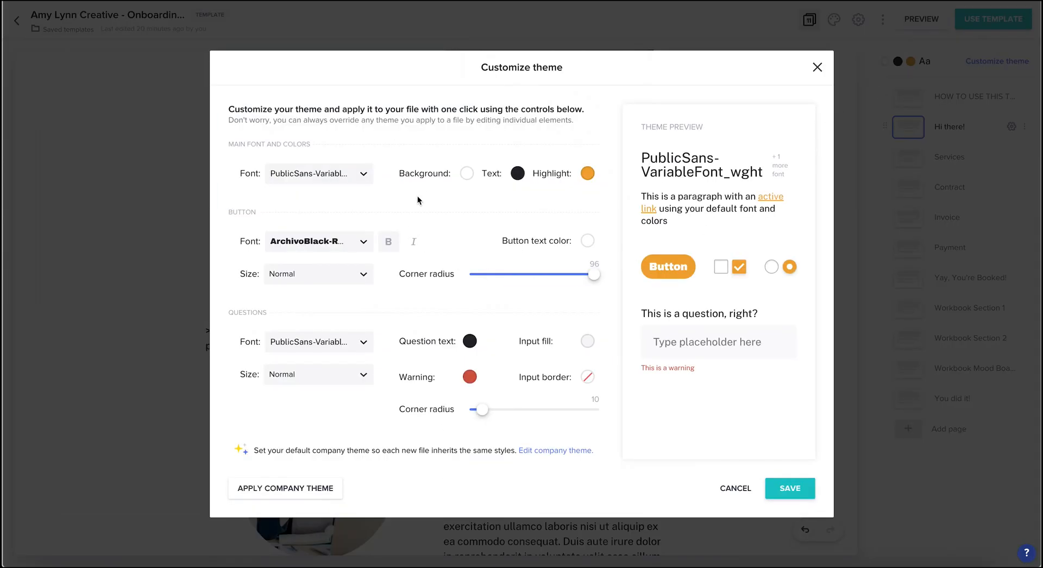
{"action": "left_click", "coordinate": [370, 177]}
{"action": "scroll", "coordinate": [342, 295], "scroll_direction": "down", "scroll_amount": 5}
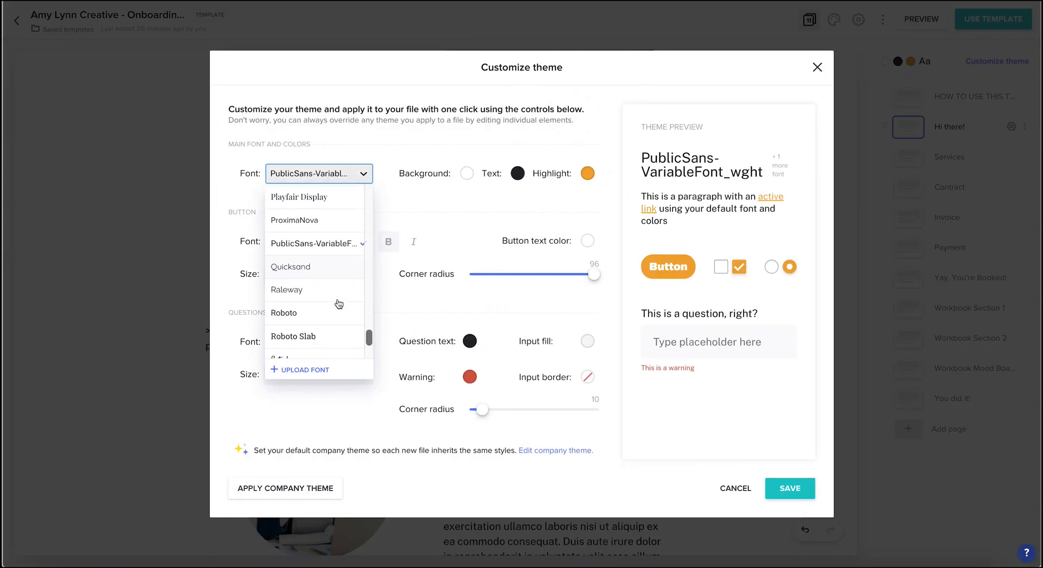
{"action": "scroll", "coordinate": [333, 325], "scroll_direction": "down", "scroll_amount": 1}
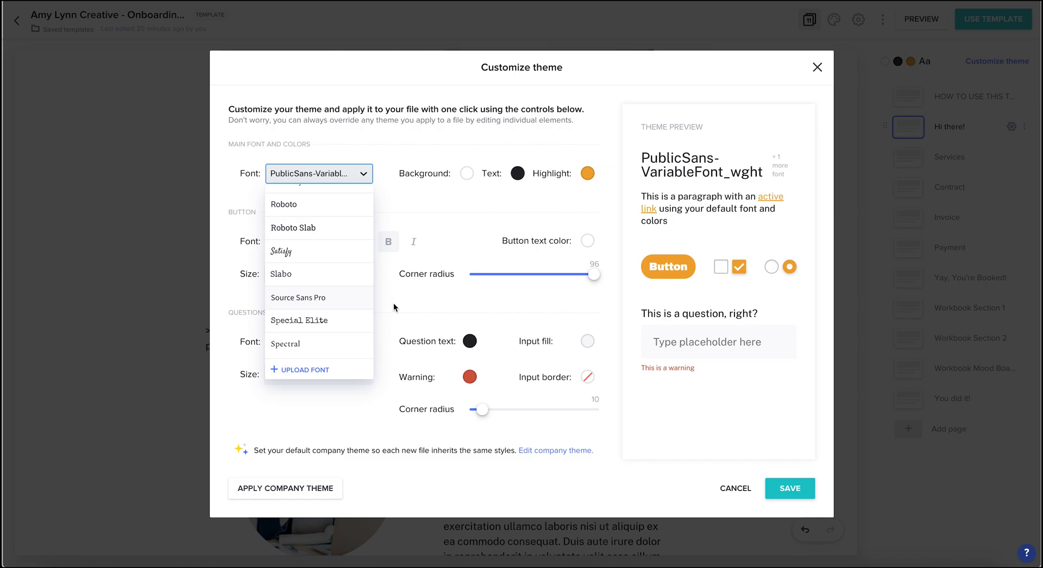
{"action": "left_click", "coordinate": [419, 203]}
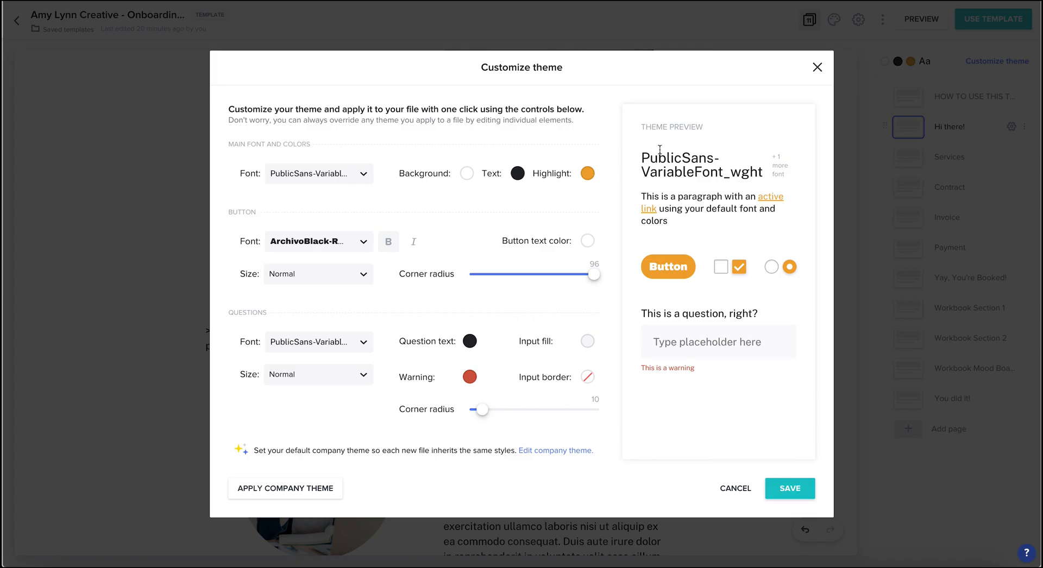
{"action": "left_click", "coordinate": [845, 309]}
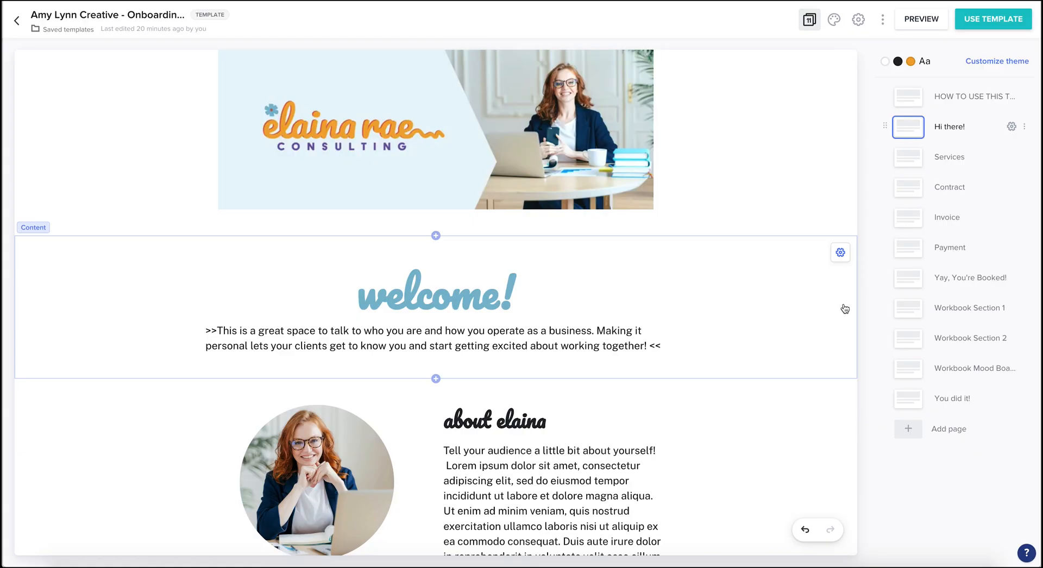
Step: Replace the heading text of the introduction block on the Hi there! page by retyping it as "welcome!"
{"action": "left_click", "coordinate": [519, 317]}
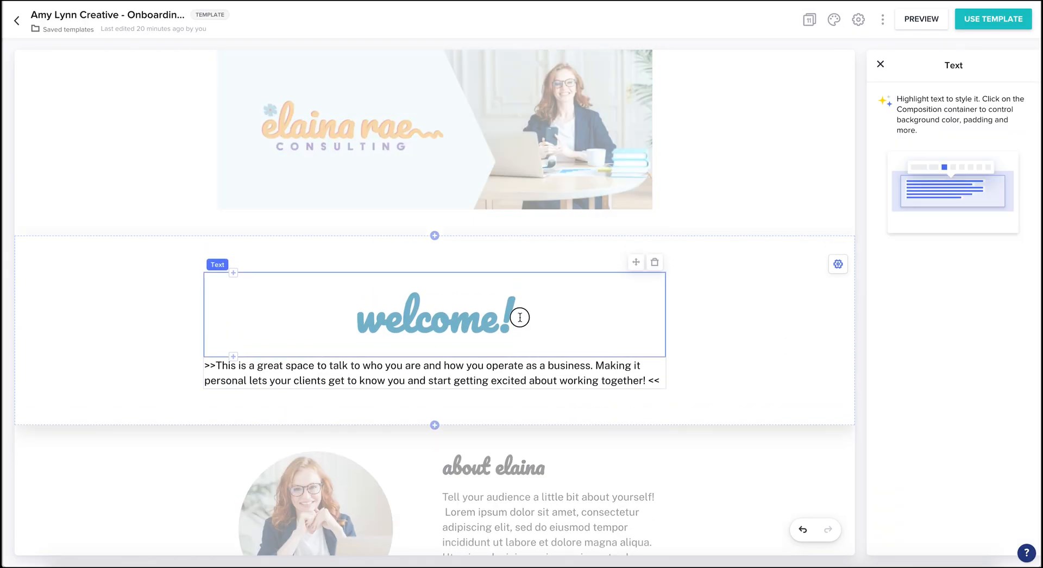
{"action": "left_click_drag", "start_coordinate": [519, 317], "coordinate": [293, 317]}
{"action": "type", "text": "th"}
{"action": "key", "text": "BackSpace"}
{"action": "key", "text": "BackSpace"}
{"action": "type", "text": "welo"}
{"action": "key", "text": "BackSpace"}
{"action": "type", "text": "come!"}
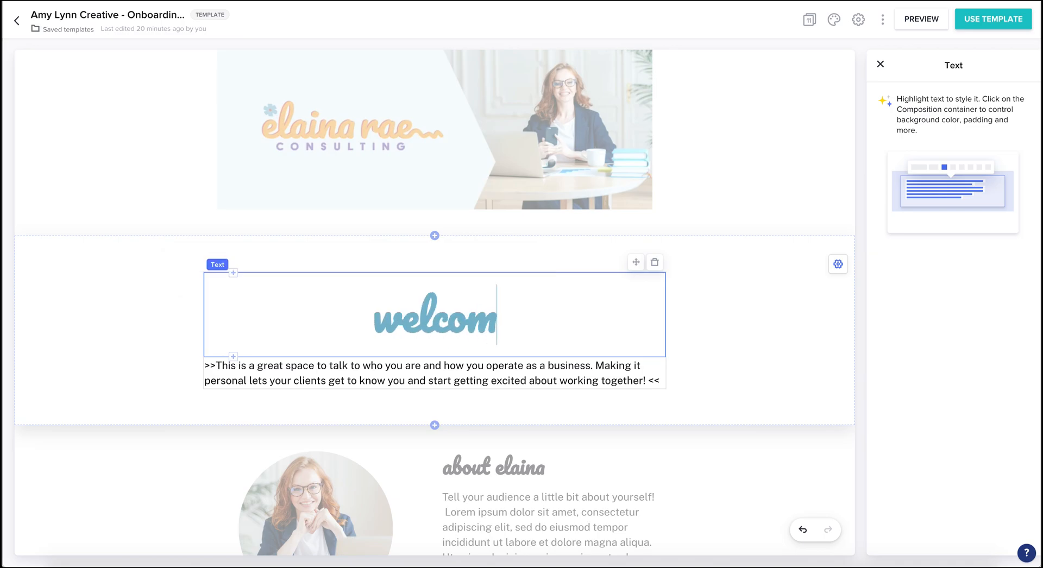
Step: Add a divider element below the paragraph under the "welcome!" heading, and toggle its line on and back off
{"action": "left_click", "coordinate": [480, 365]}
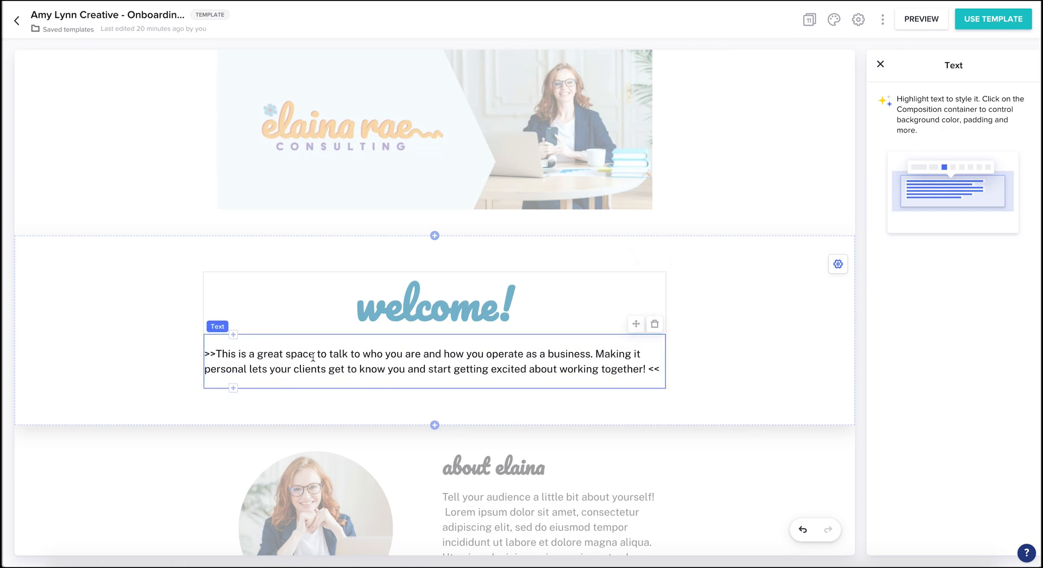
{"action": "left_click", "coordinate": [233, 389]}
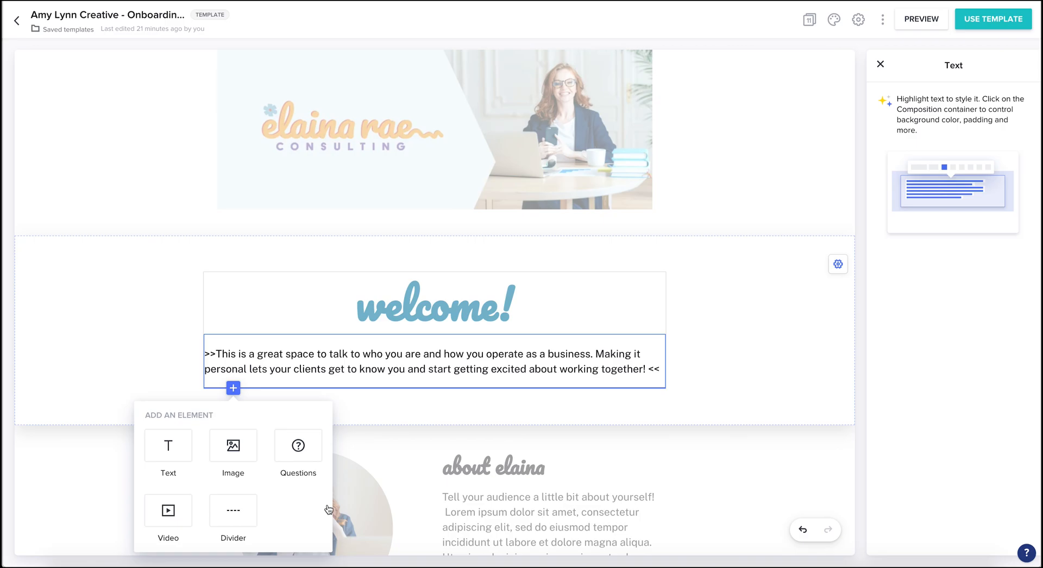
{"action": "left_click", "coordinate": [228, 516]}
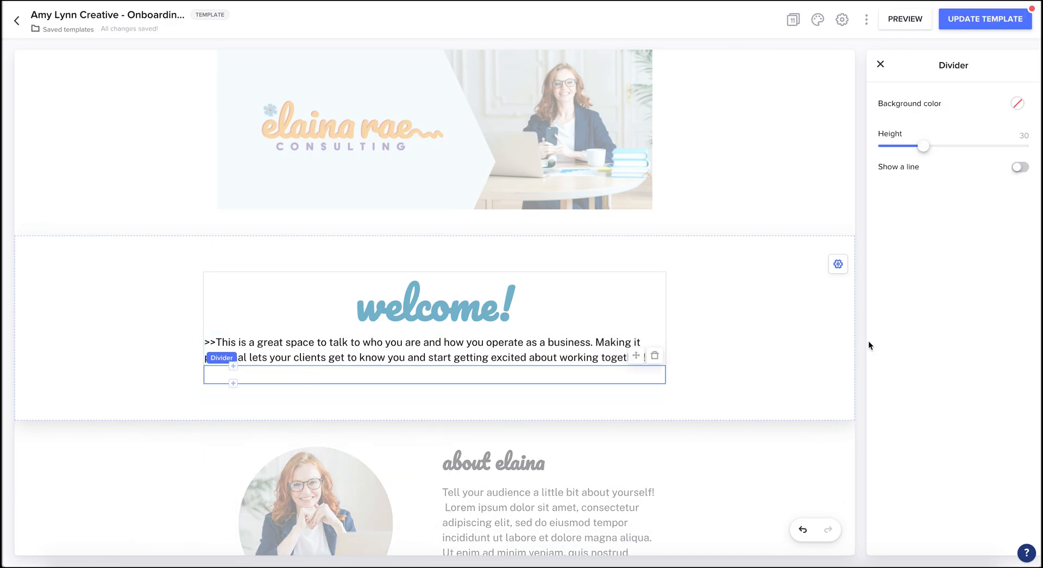
{"action": "left_click", "coordinate": [1020, 170]}
{"action": "left_click", "coordinate": [1019, 170]}
{"action": "left_click", "coordinate": [757, 350]}
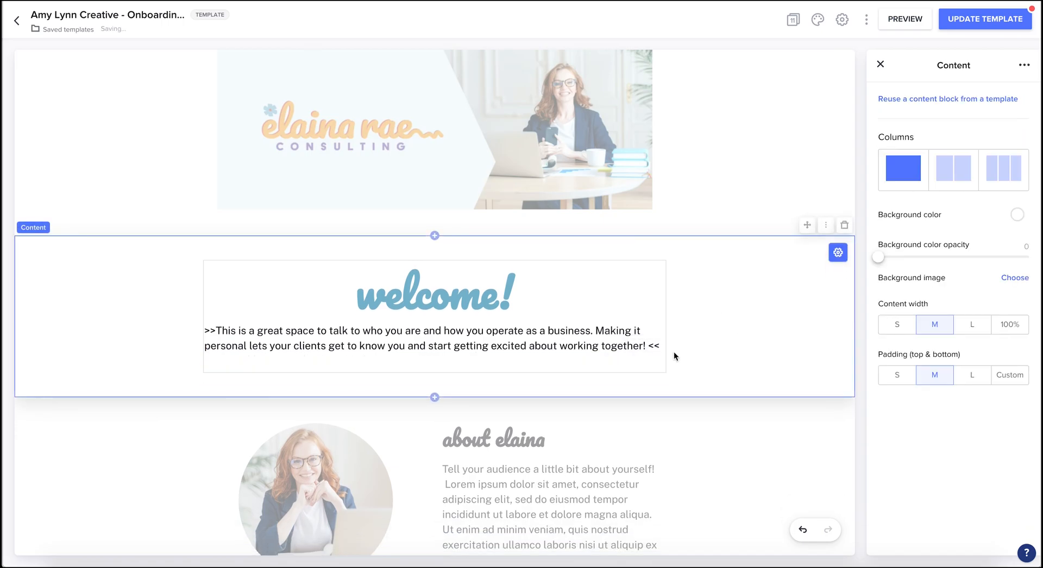
Step: Move the divider between the "welcome!" heading and the paragraph, and delete it
{"action": "left_click", "coordinate": [549, 365]}
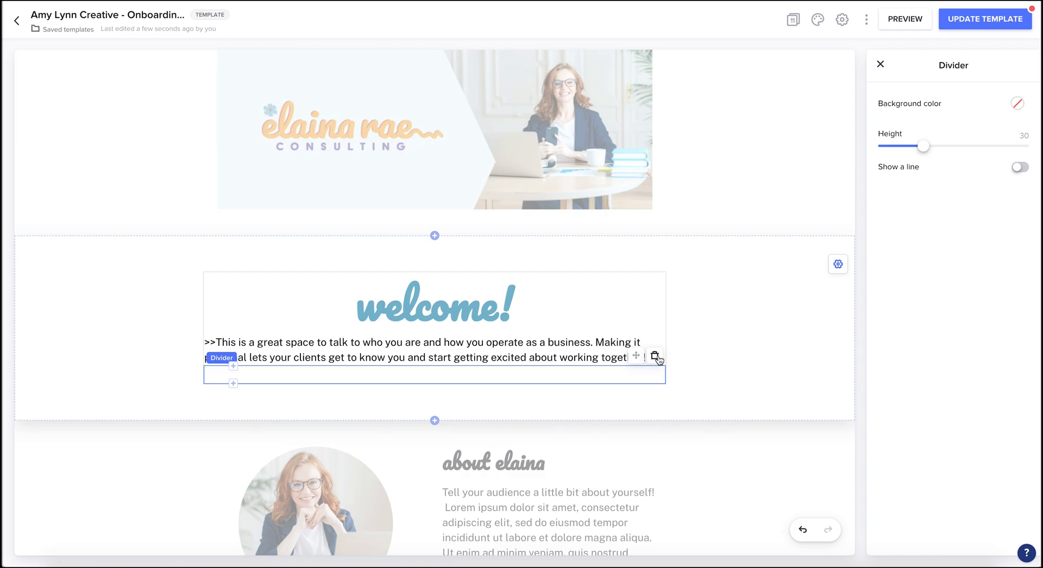
{"action": "left_click_drag", "start_coordinate": [637, 357], "coordinate": [449, 307]}
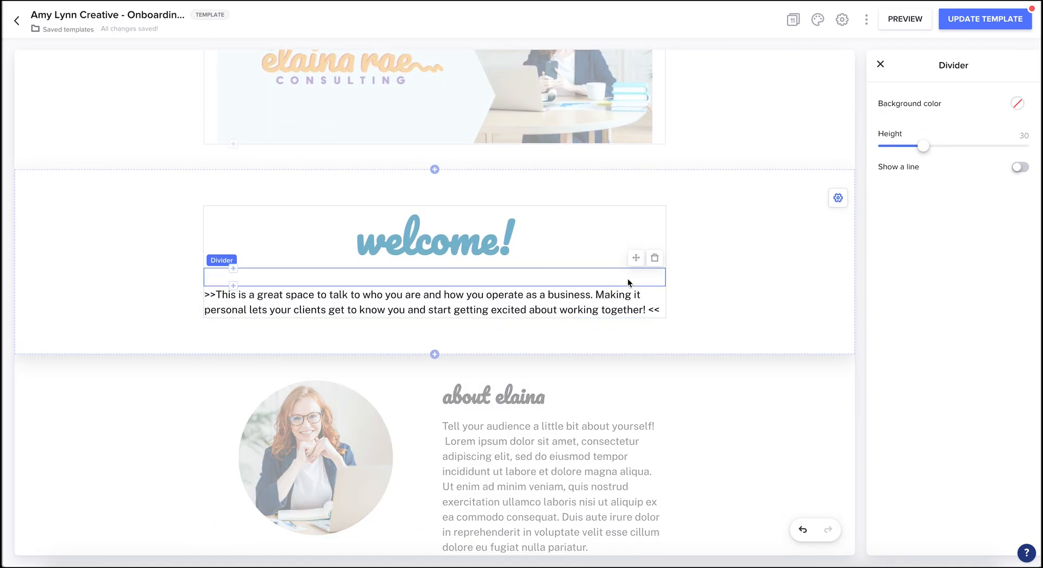
{"action": "left_click", "coordinate": [654, 258]}
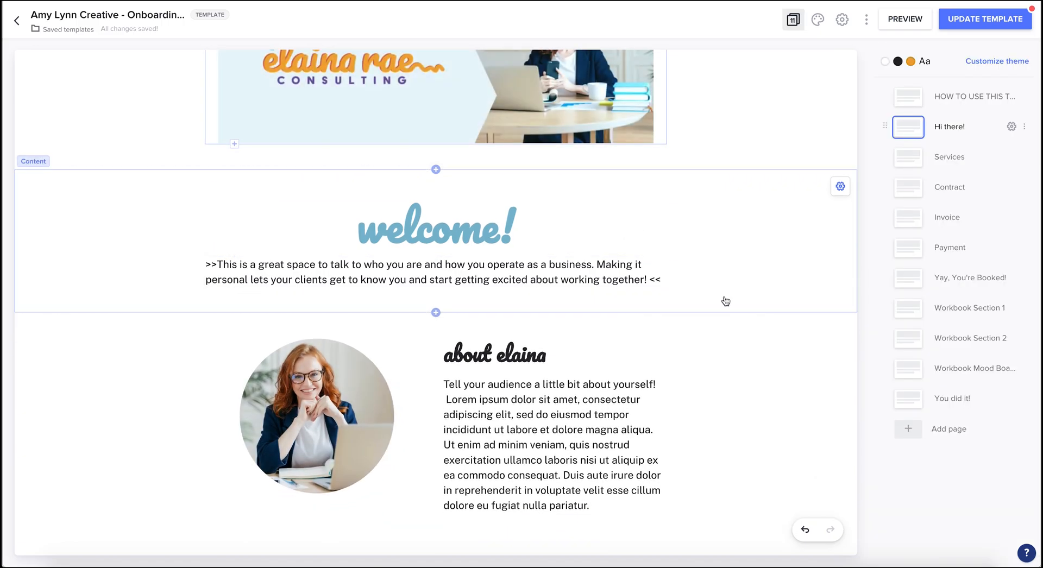
Step: Colour the whole paragraph under the "welcome!" heading with the red theme colour
{"action": "scroll", "coordinate": [739, 219], "scroll_direction": "down", "scroll_amount": 1}
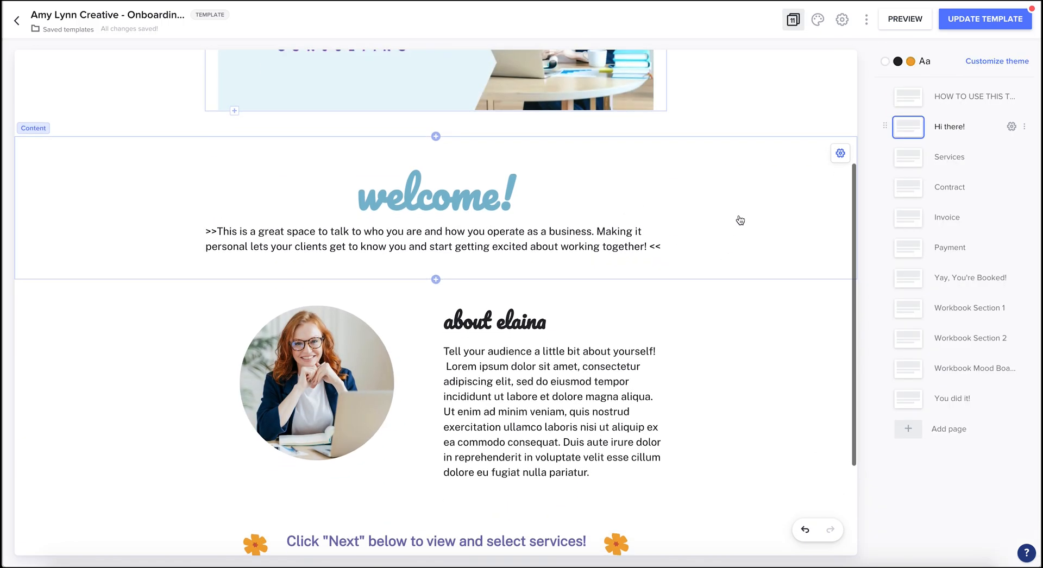
{"action": "left_click", "coordinate": [660, 270]}
{"action": "left_click_drag", "start_coordinate": [659, 272], "coordinate": [195, 249]}
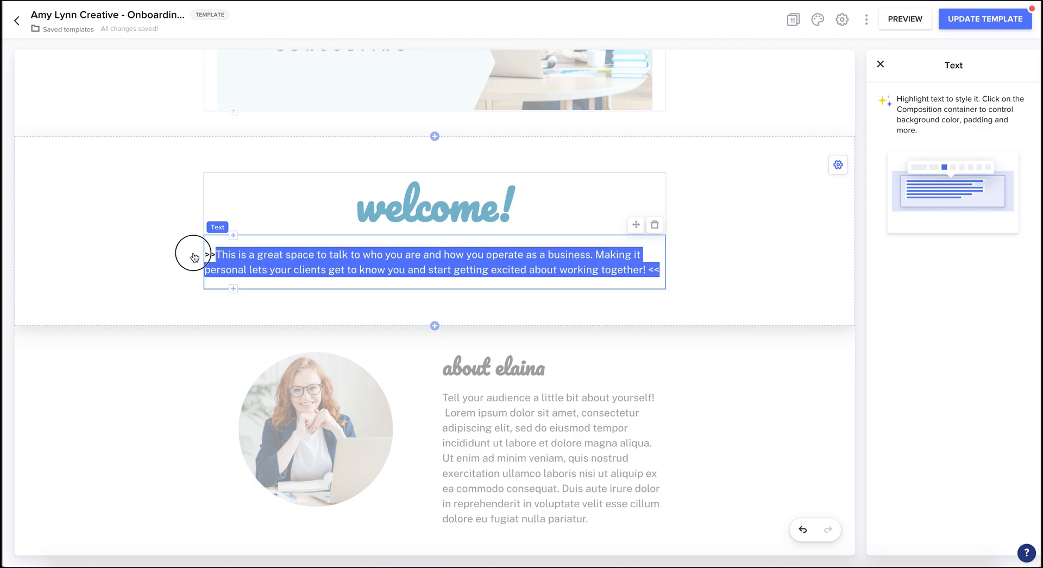
{"action": "left_click", "coordinate": [194, 234]}
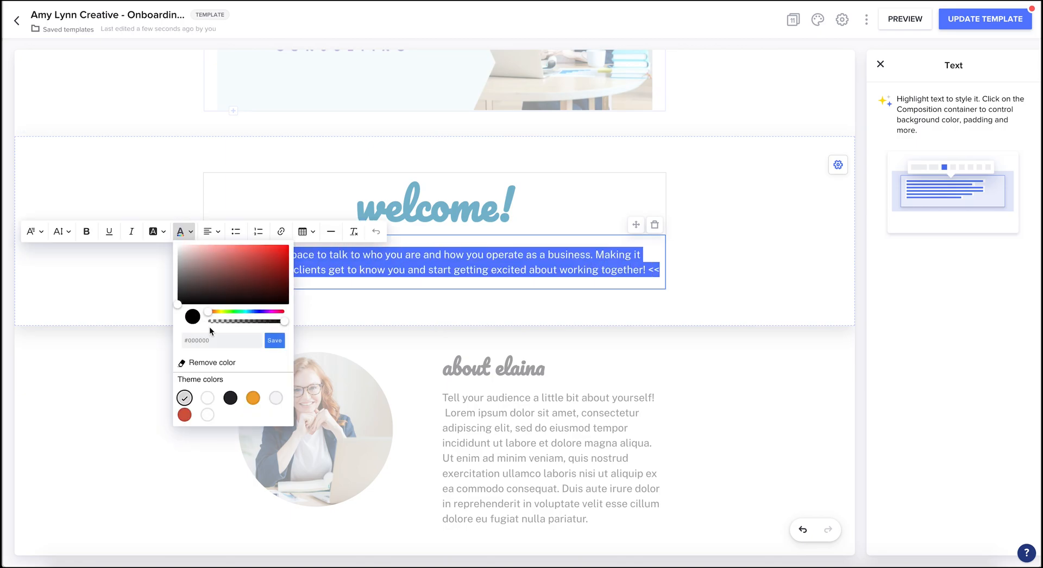
{"action": "left_click", "coordinate": [182, 414]}
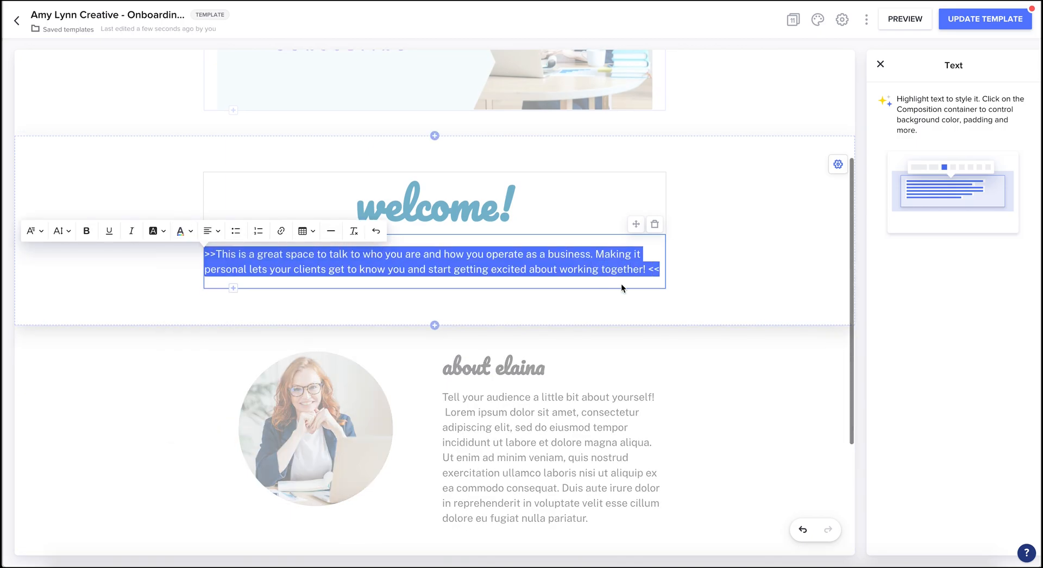
{"action": "left_click", "coordinate": [722, 266]}
{"action": "scroll", "coordinate": [745, 373], "scroll_direction": "down", "scroll_amount": 1}
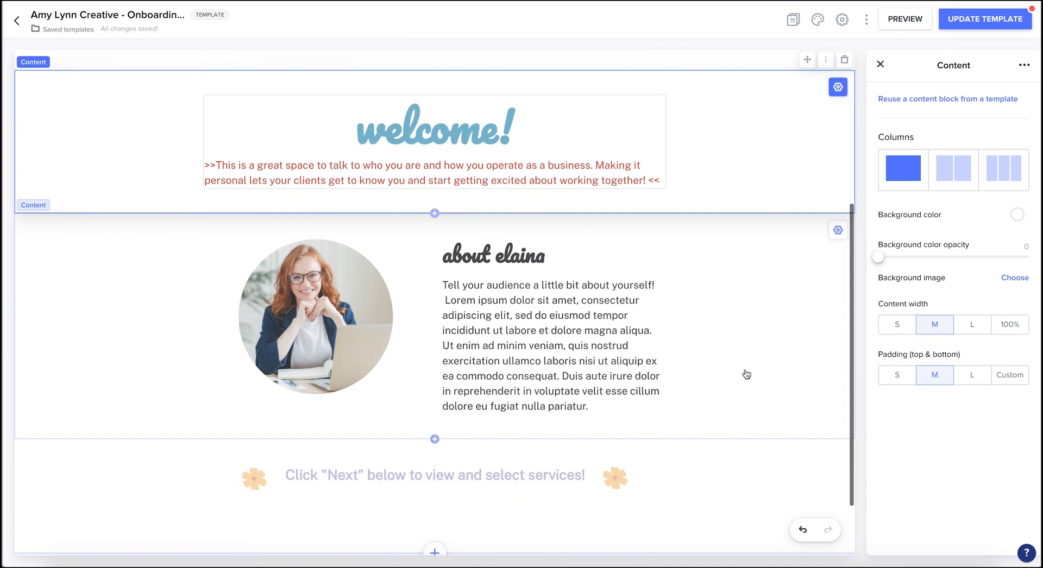
Step: Set the text colour of the whole paragraph under the "welcome!" heading to the black theme colour
{"action": "left_click", "coordinate": [594, 212]}
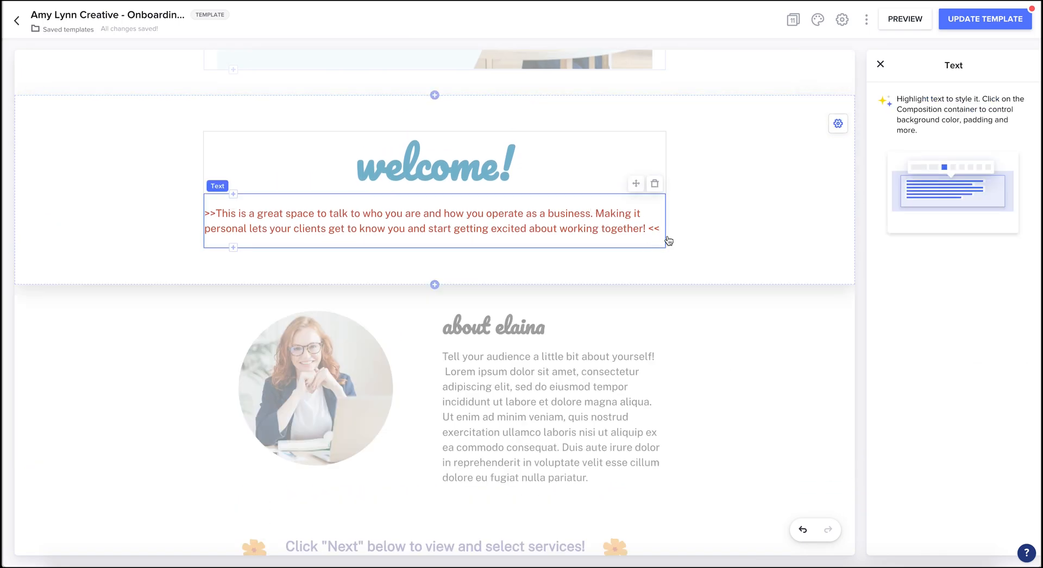
{"action": "left_click_drag", "start_coordinate": [661, 228], "coordinate": [206, 220]}
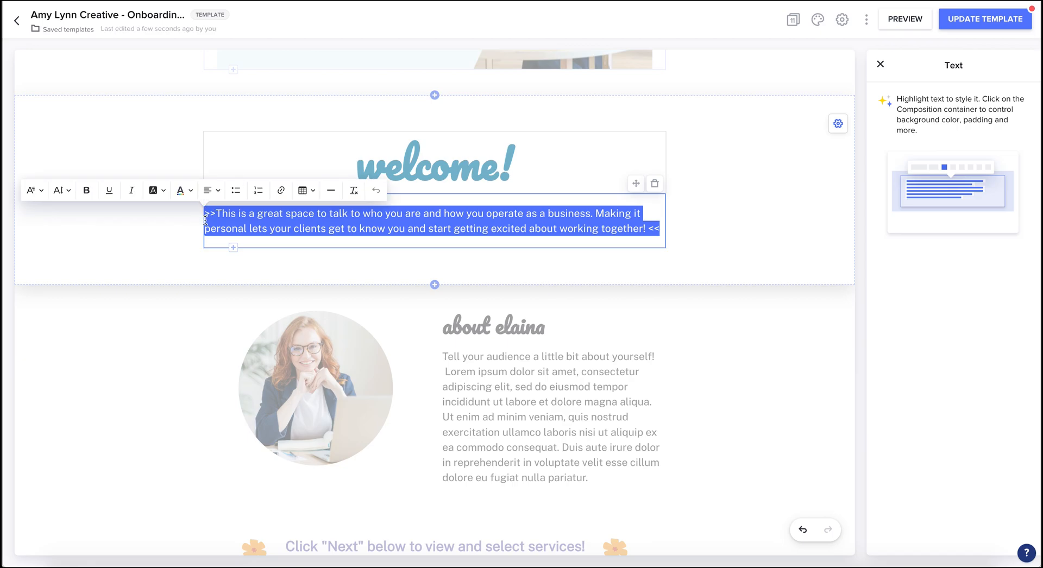
{"action": "left_click", "coordinate": [183, 190]}
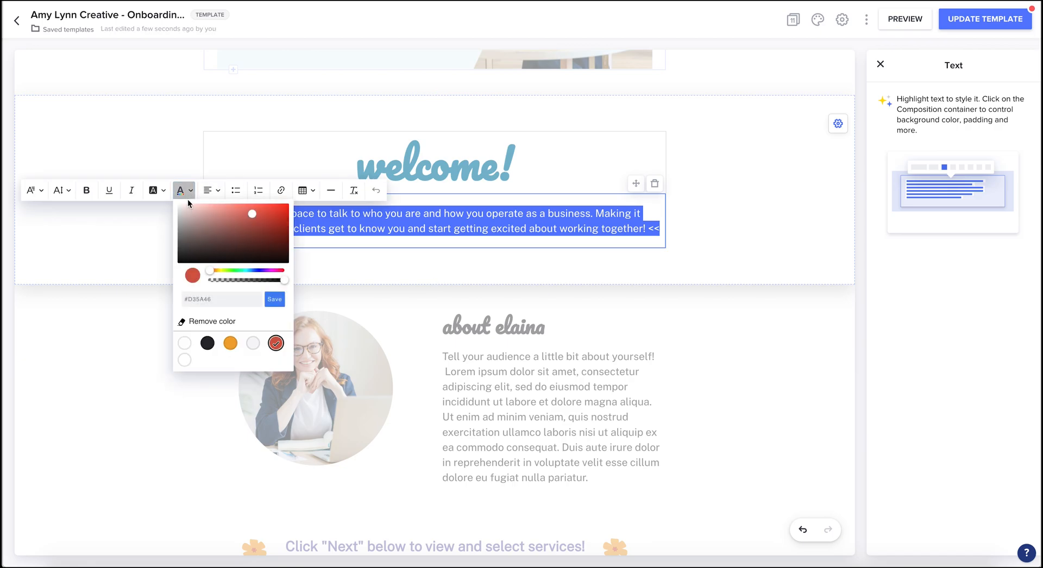
{"action": "left_click", "coordinate": [206, 343]}
{"action": "left_click", "coordinate": [695, 248]}
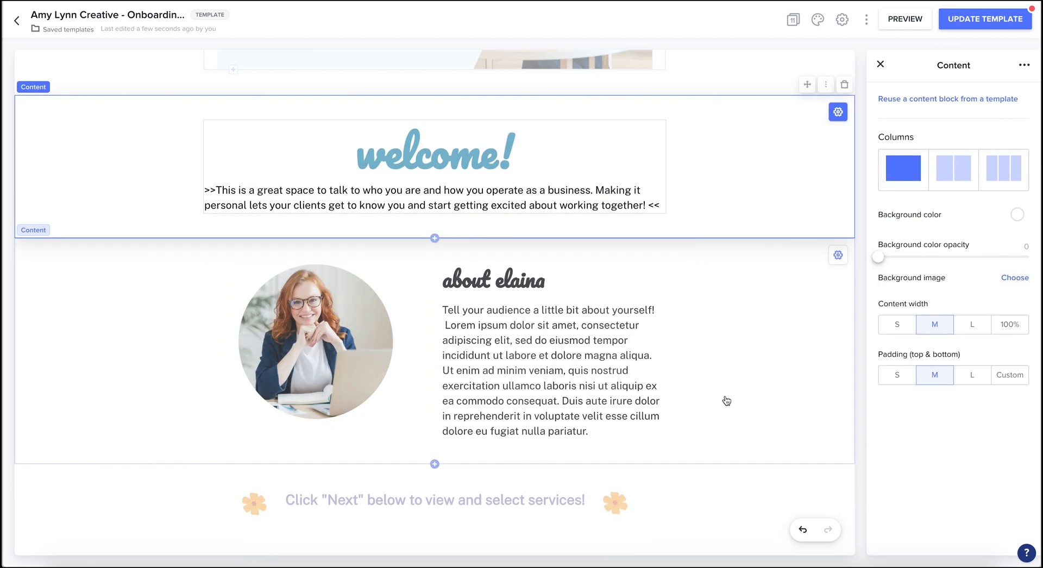
Step: Close the block settings, go to the Services page, and inspect its page name and background settings
{"action": "scroll", "coordinate": [727, 401], "scroll_direction": "down", "scroll_amount": 2}
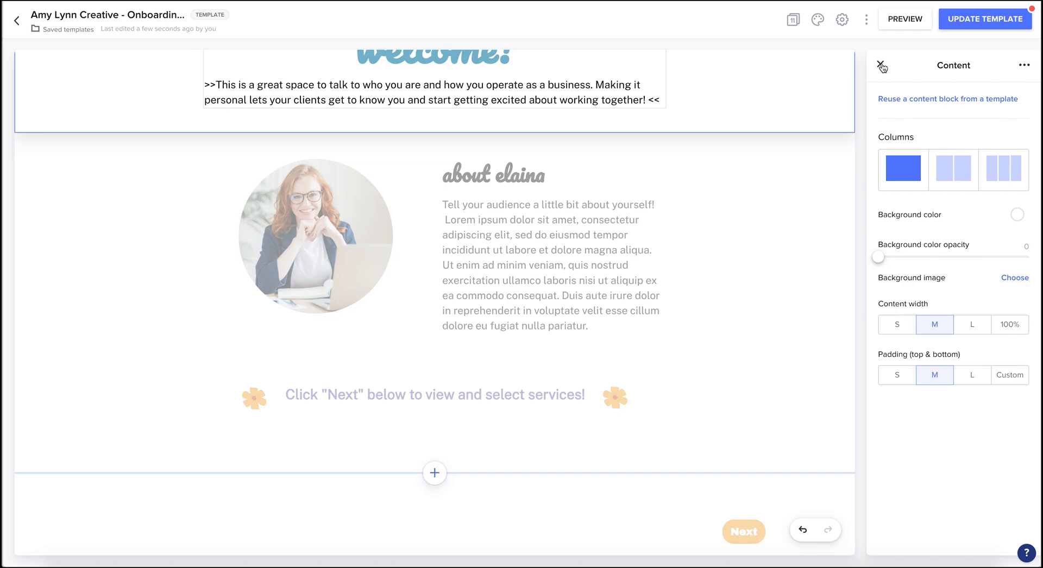
{"action": "left_click", "coordinate": [881, 65]}
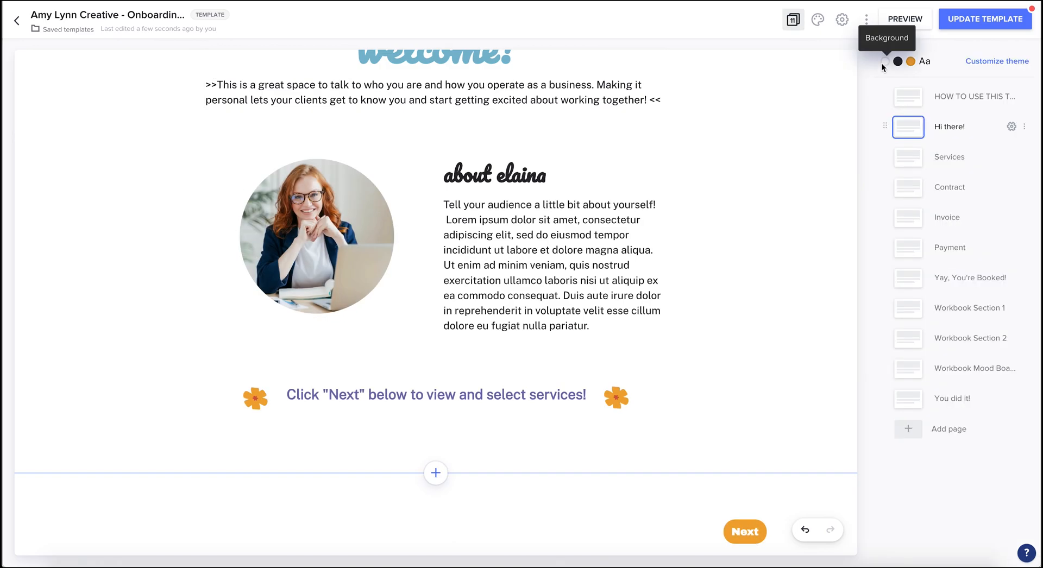
{"action": "left_click", "coordinate": [893, 162]}
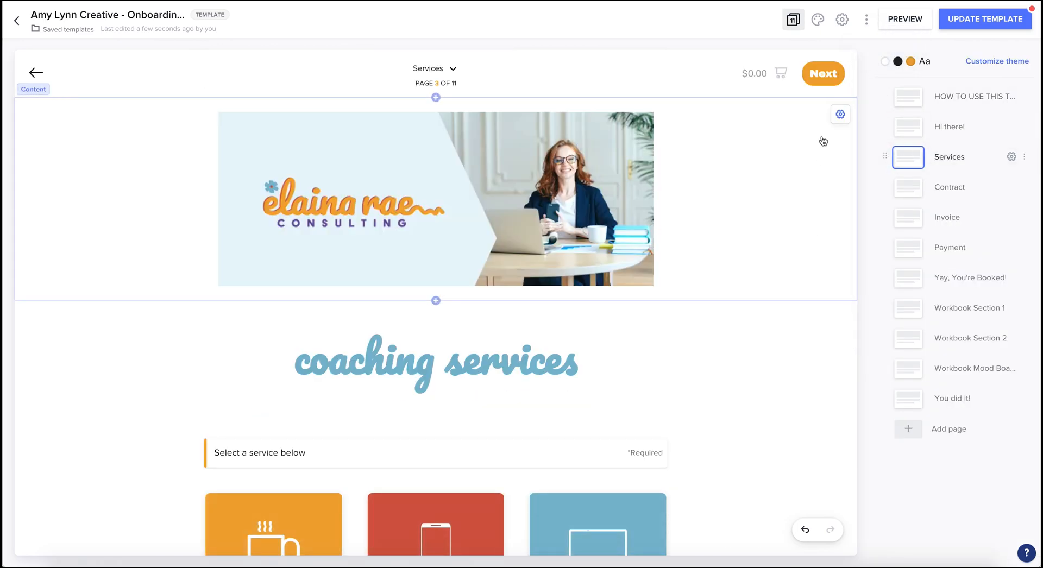
{"action": "left_click", "coordinate": [1011, 157]}
{"action": "left_click", "coordinate": [939, 125]}
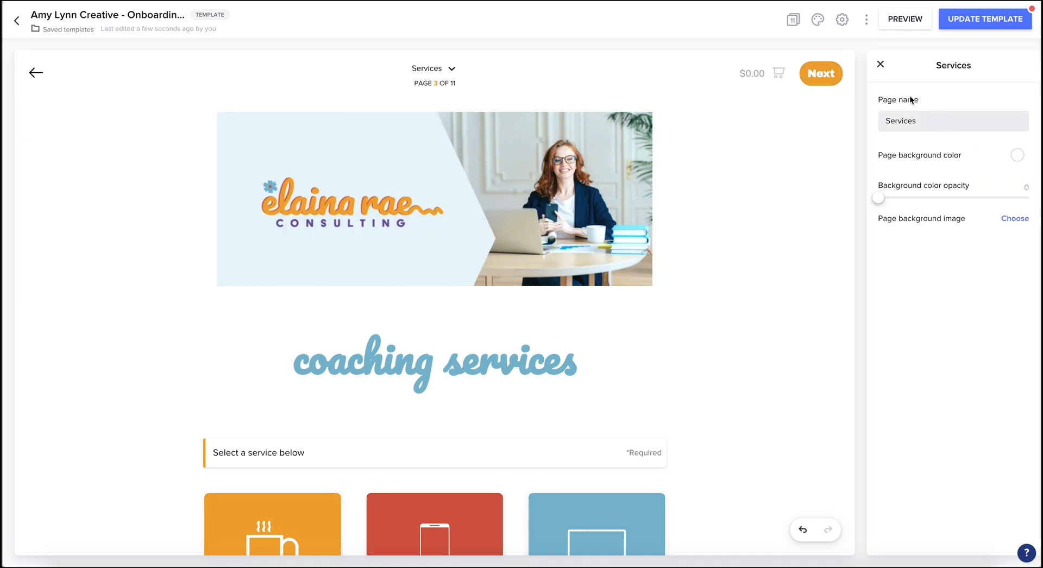
{"action": "left_click", "coordinate": [880, 65]}
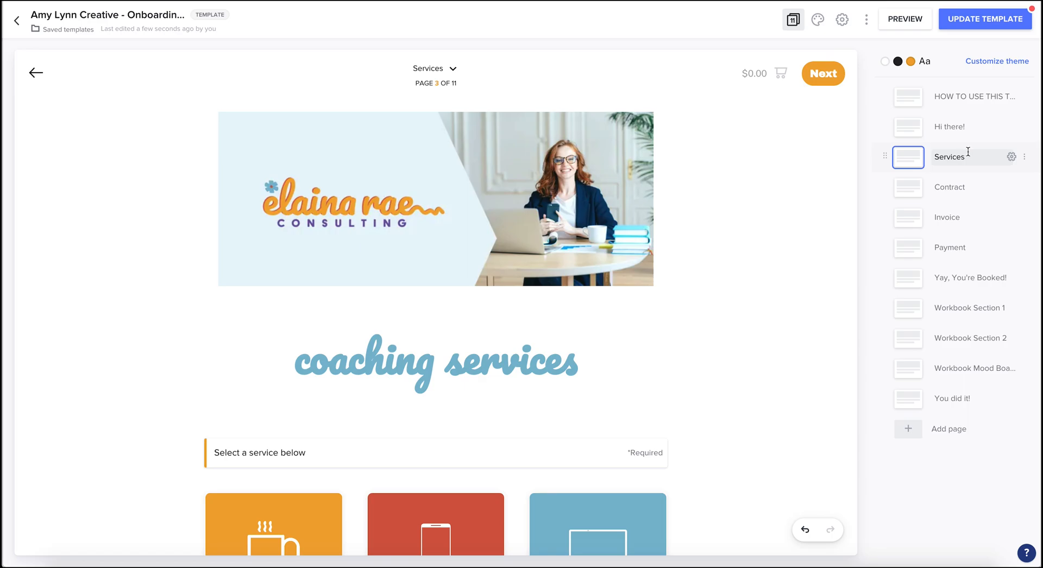
{"action": "left_click", "coordinate": [1023, 156]}
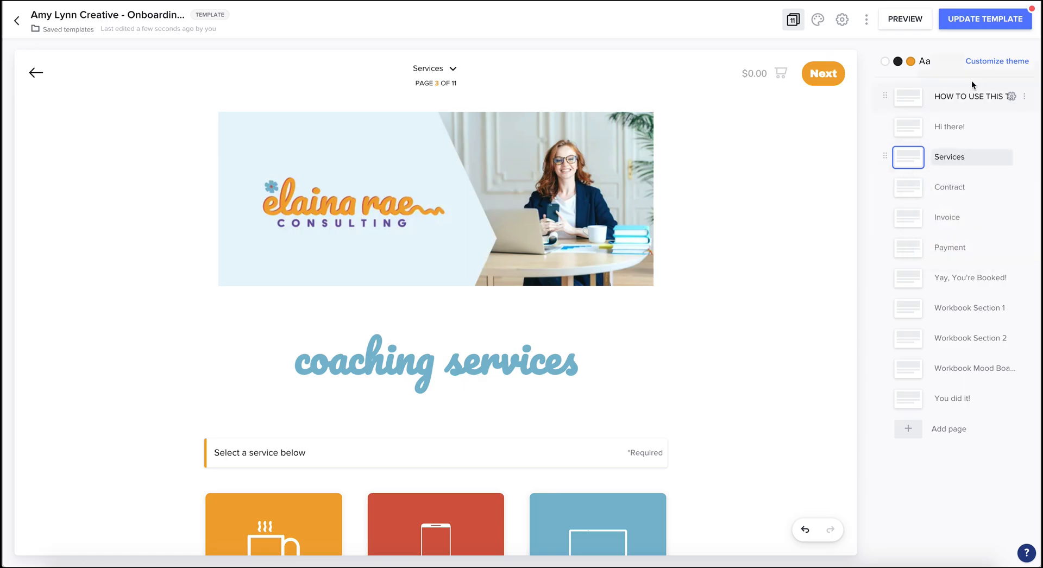
Step: Inspect the navigation bar settings of the Services page, including the button text, selection summary and list of pages
{"action": "left_click", "coordinate": [821, 79]}
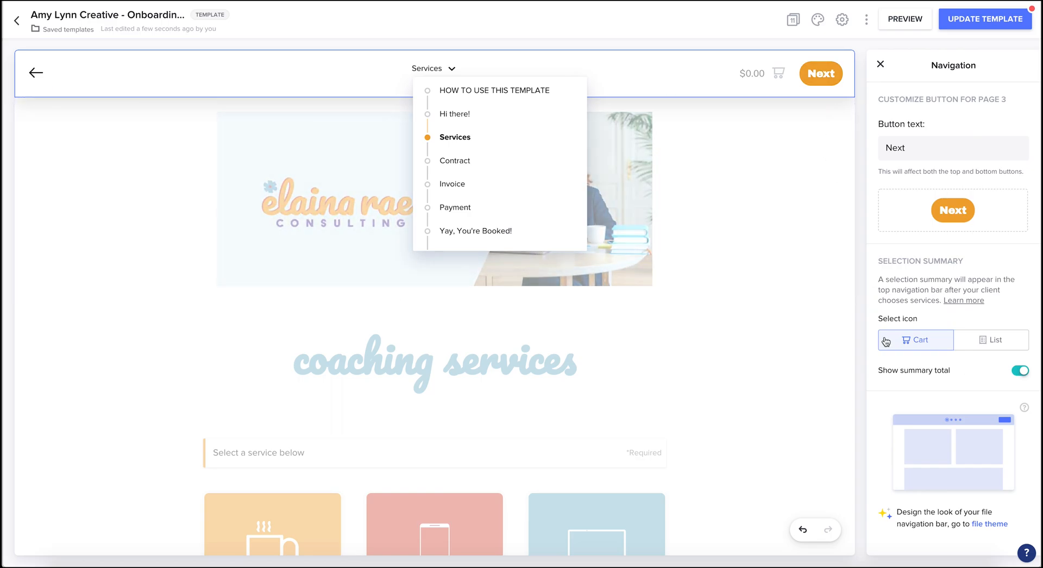
{"action": "double_click", "coordinate": [960, 149]}
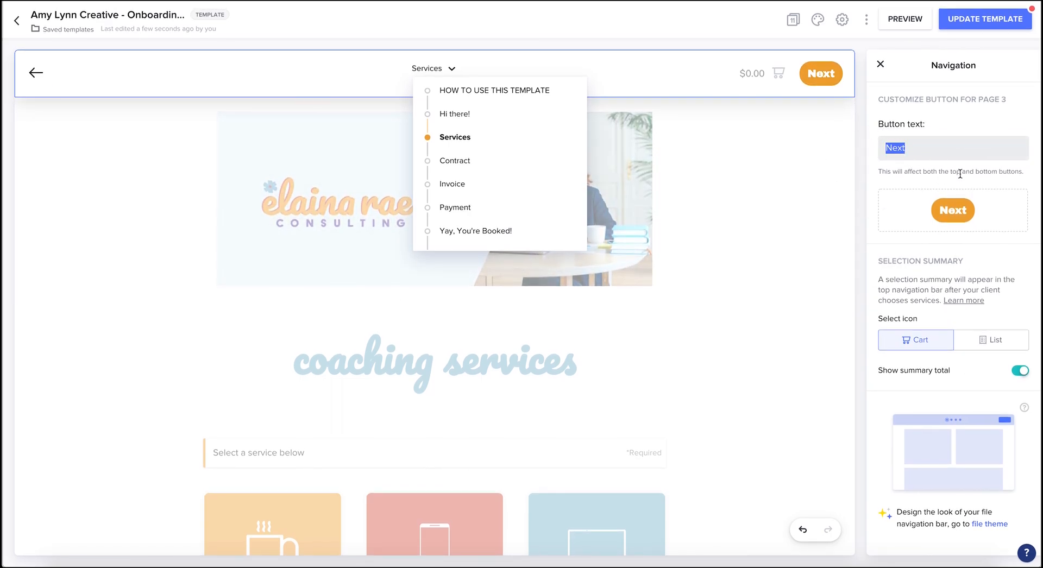
{"action": "left_click_drag", "start_coordinate": [892, 174], "coordinate": [994, 174]}
{"action": "left_click", "coordinate": [994, 175]}
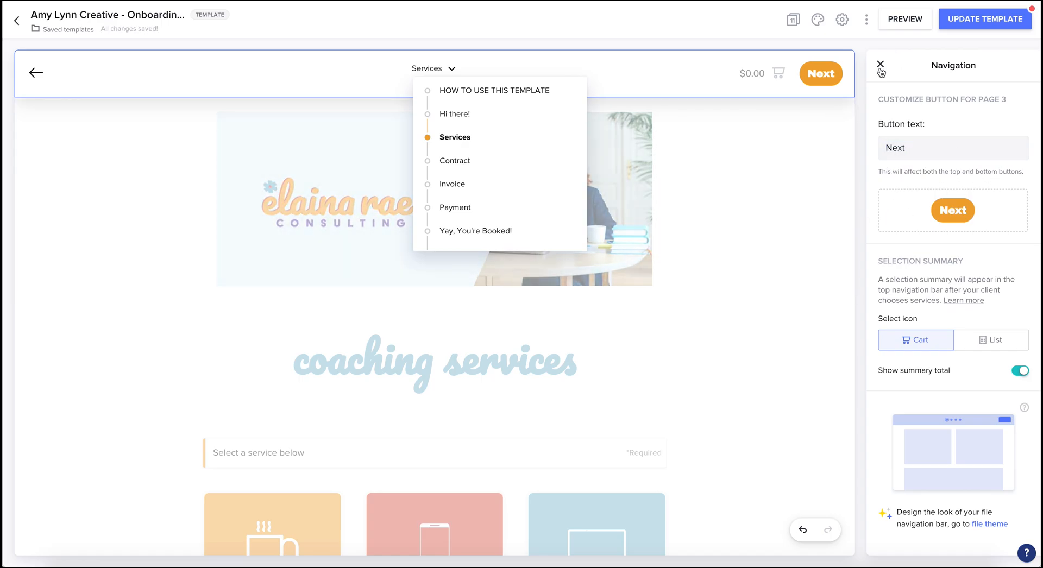
{"action": "scroll", "coordinate": [533, 145], "scroll_direction": "down", "scroll_amount": 3}
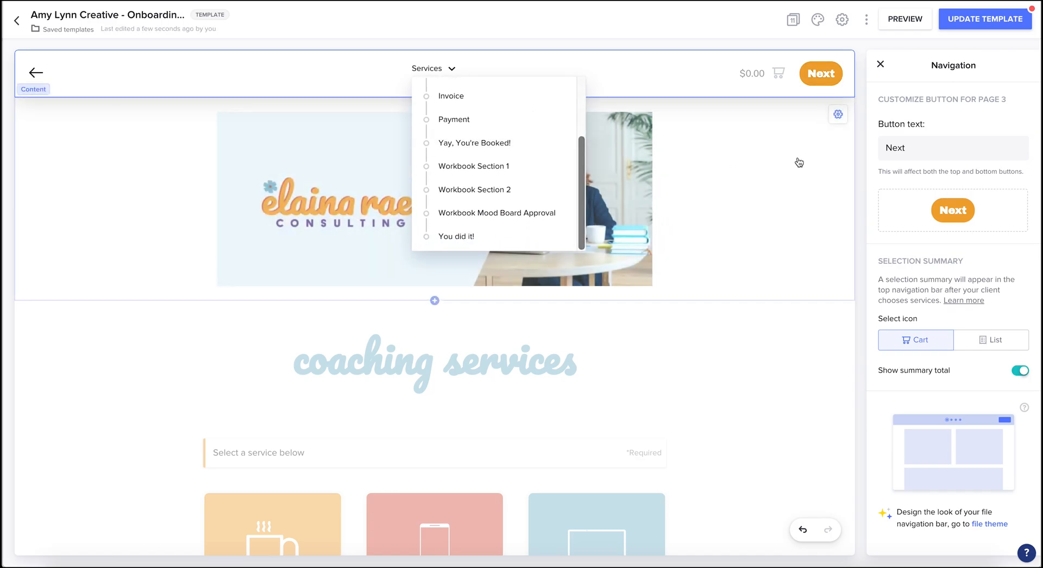
{"action": "scroll", "coordinate": [545, 145], "scroll_direction": "up", "scroll_amount": 3}
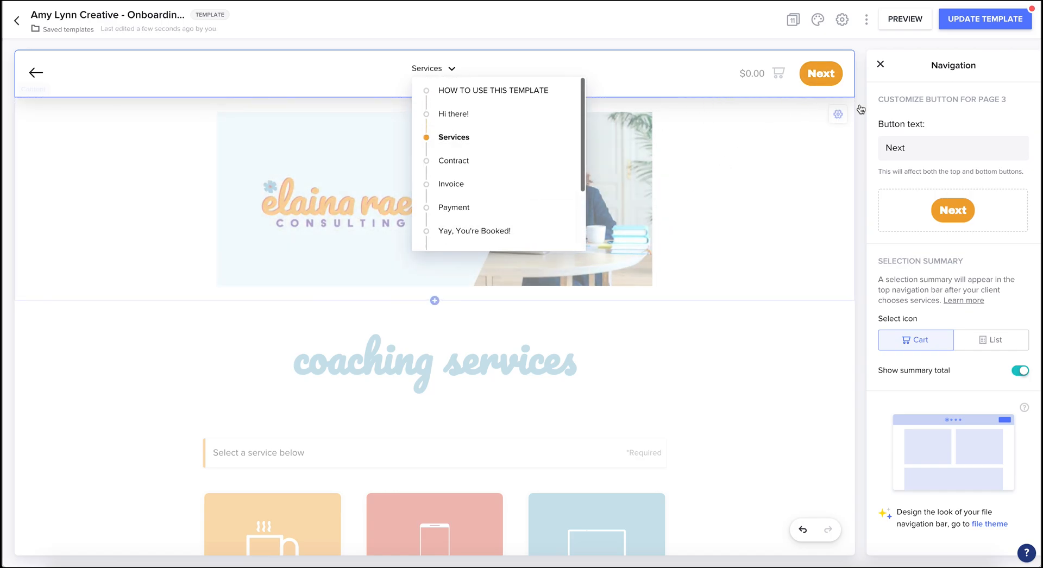
Step: Return to the page list and inspect the service selection settings of the Services block on the coaching services page
{"action": "left_click", "coordinate": [793, 20]}
{"action": "scroll", "coordinate": [793, 306], "scroll_direction": "down", "scroll_amount": 6}
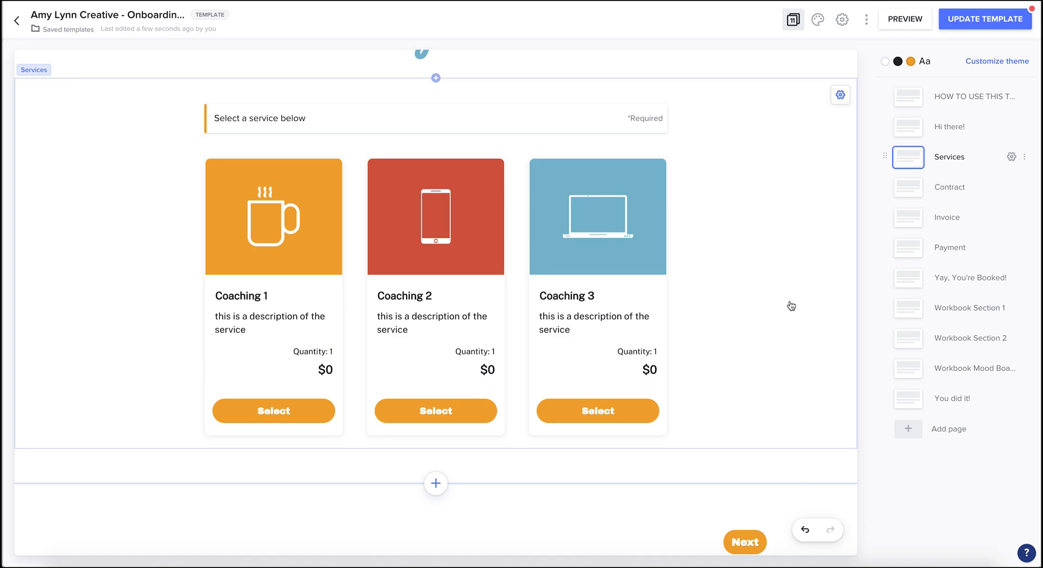
{"action": "scroll", "coordinate": [790, 305], "scroll_direction": "up", "scroll_amount": 1}
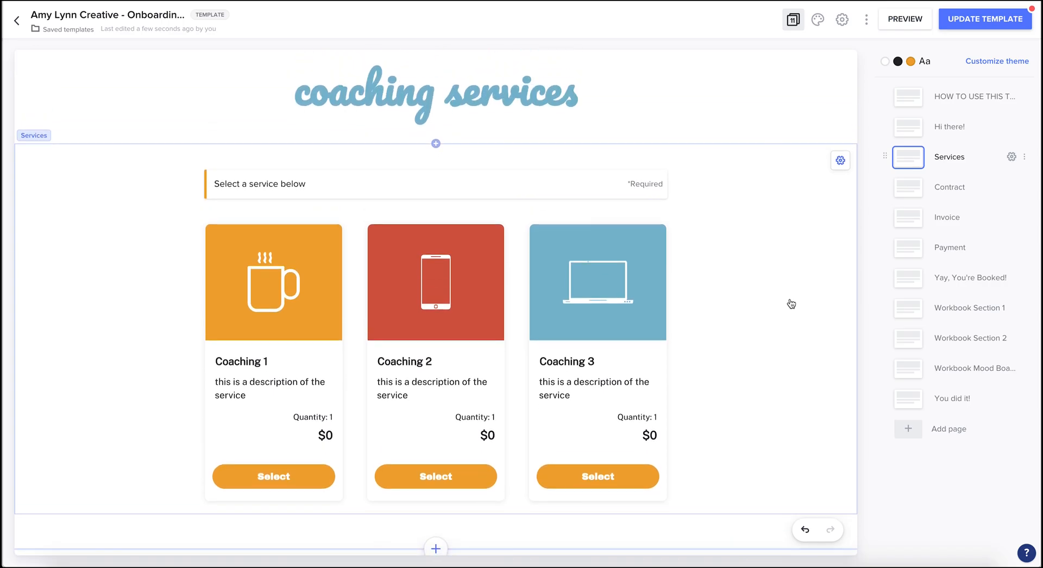
{"action": "left_click", "coordinate": [791, 304]}
{"action": "scroll", "coordinate": [791, 303], "scroll_direction": "up", "scroll_amount": 1}
{"action": "scroll", "coordinate": [791, 304], "scroll_direction": "down", "scroll_amount": 1}
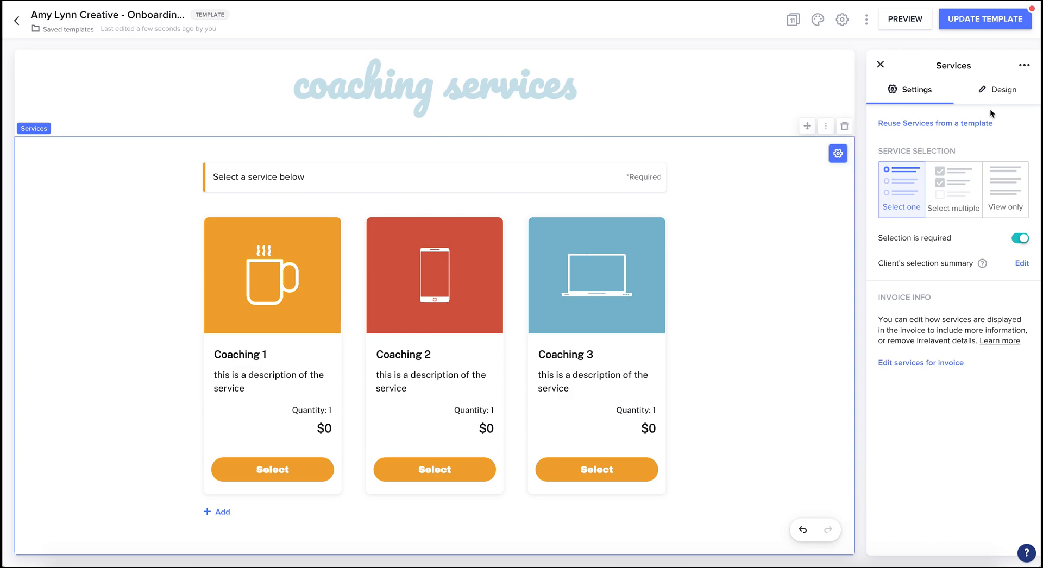
{"action": "left_click", "coordinate": [719, 114]}
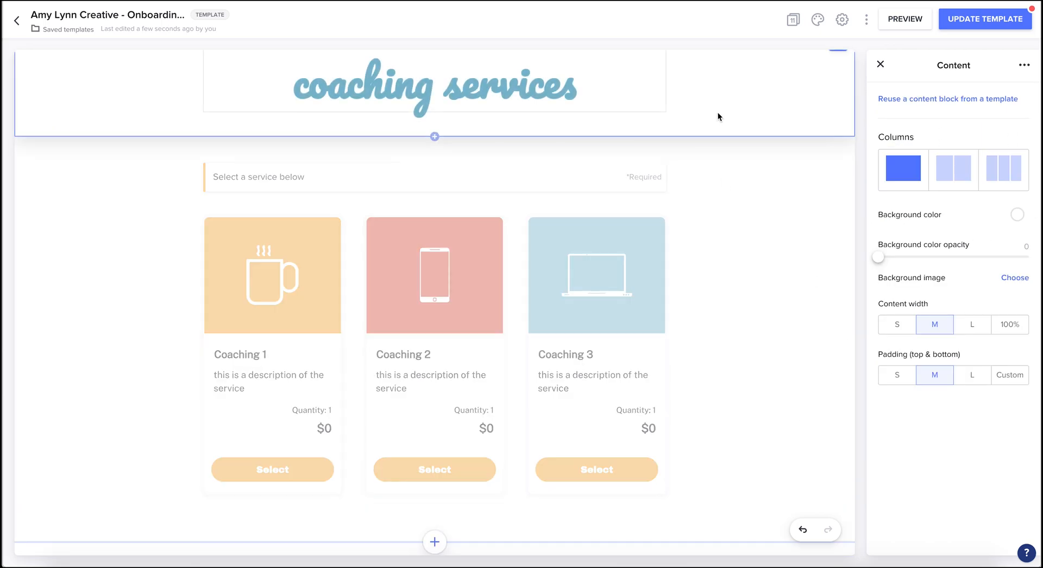
{"action": "left_click", "coordinate": [739, 172]}
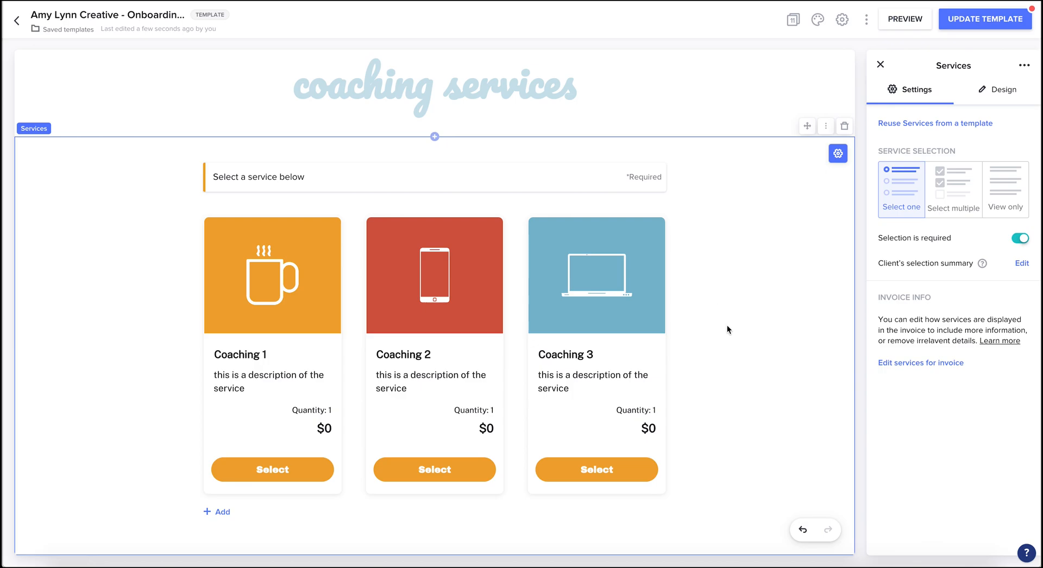
Step: Inspect the Services block's design options for column layout, background colour, spacing and padding, and return to its settings
{"action": "left_click", "coordinate": [987, 91]}
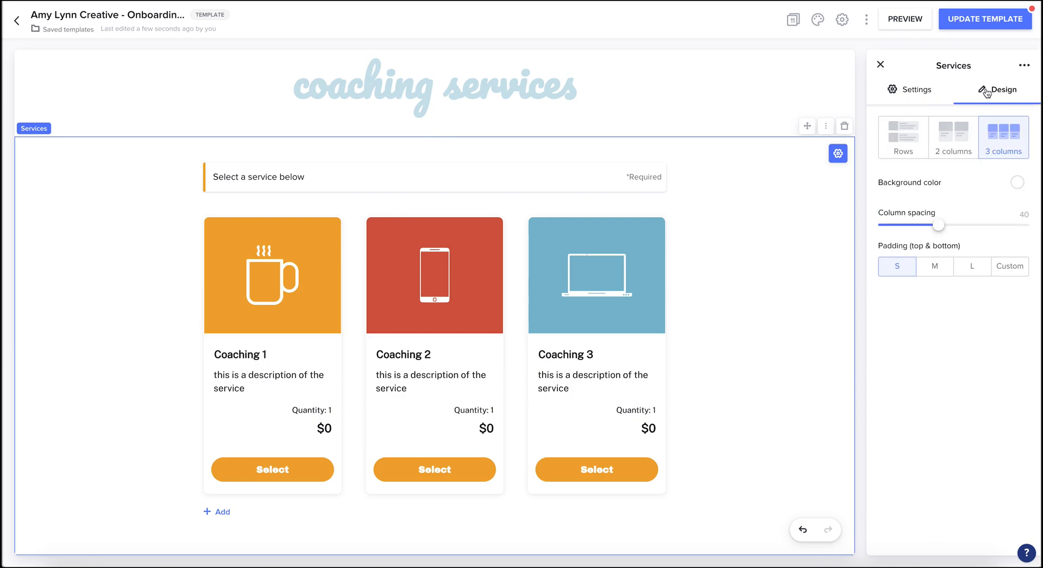
{"action": "left_click", "coordinate": [912, 93]}
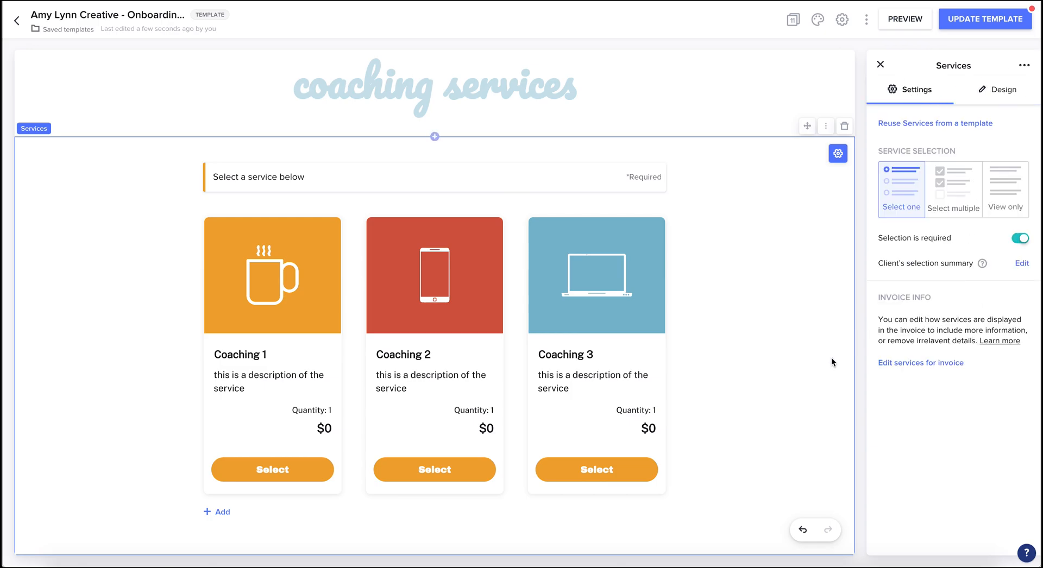
{"action": "left_click", "coordinate": [1000, 92]}
{"action": "left_click", "coordinate": [916, 91]}
Step: Add an empty sub-item to the Coaching 1 service, and close its pricing details and the service item settings
{"action": "left_click", "coordinate": [301, 387]}
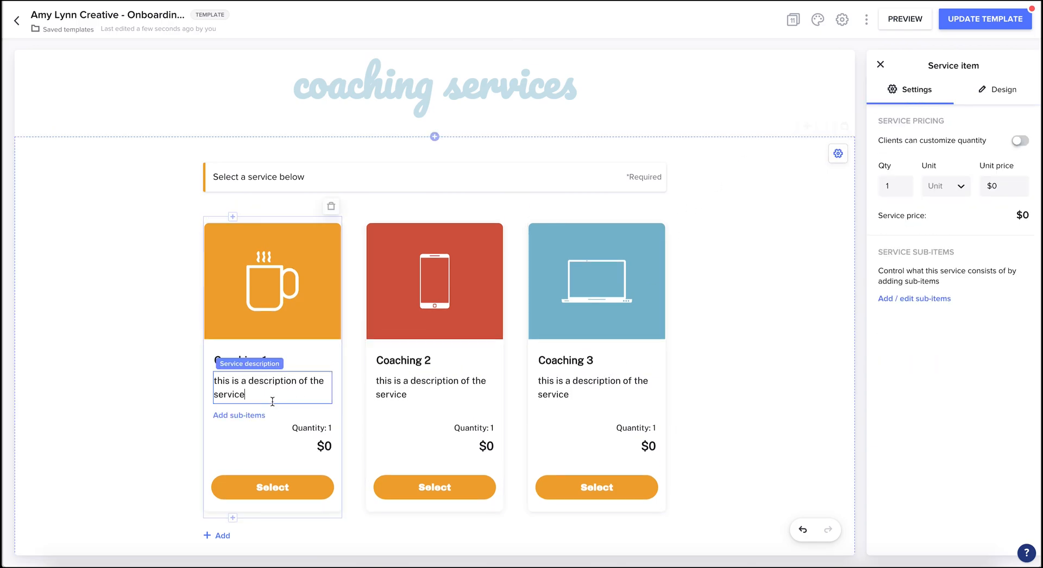
{"action": "left_click", "coordinate": [253, 423]}
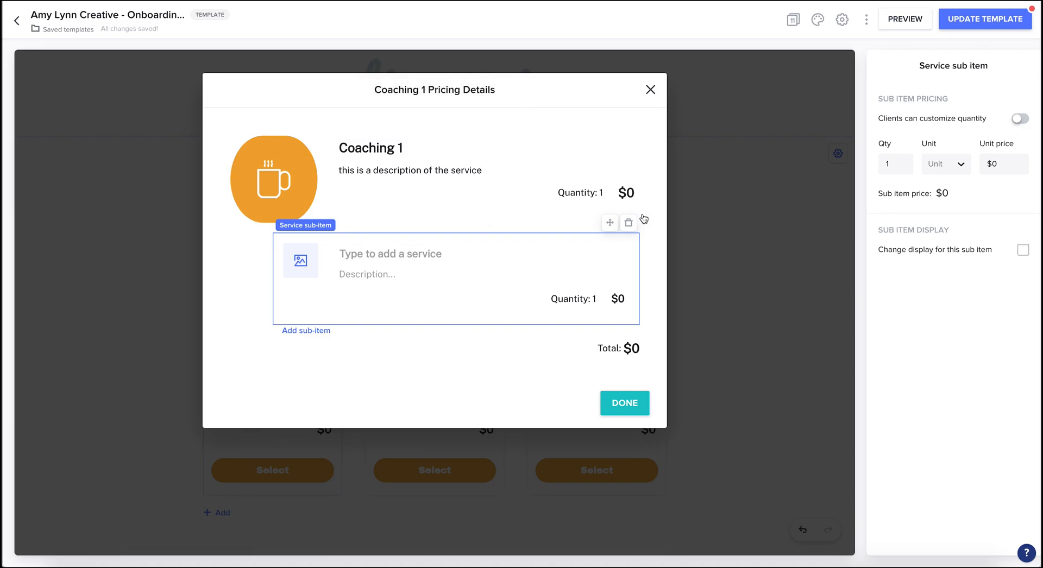
{"action": "left_click", "coordinate": [650, 89]}
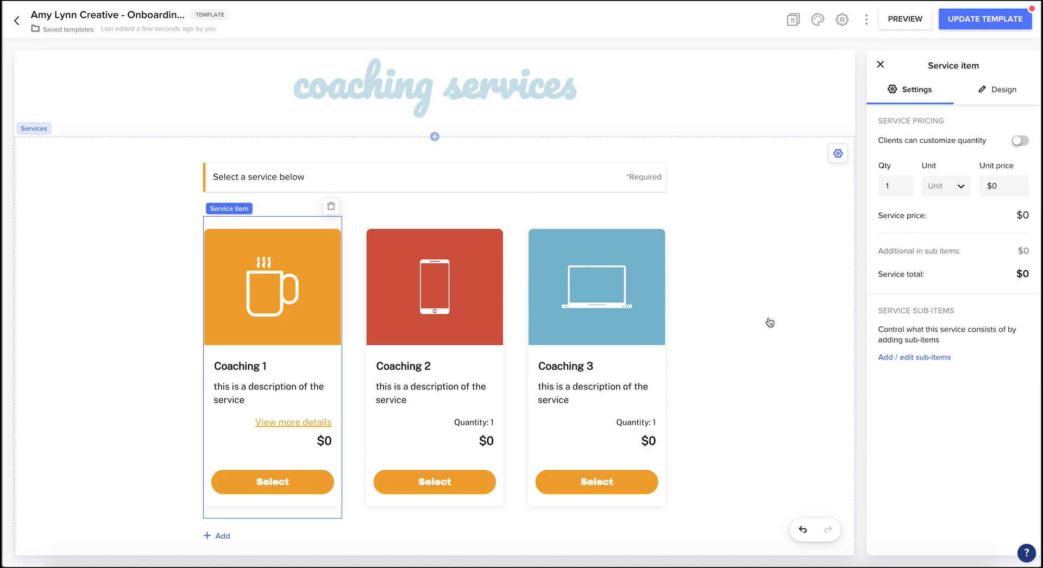
{"action": "scroll", "coordinate": [770, 322], "scroll_direction": "down", "scroll_amount": 3}
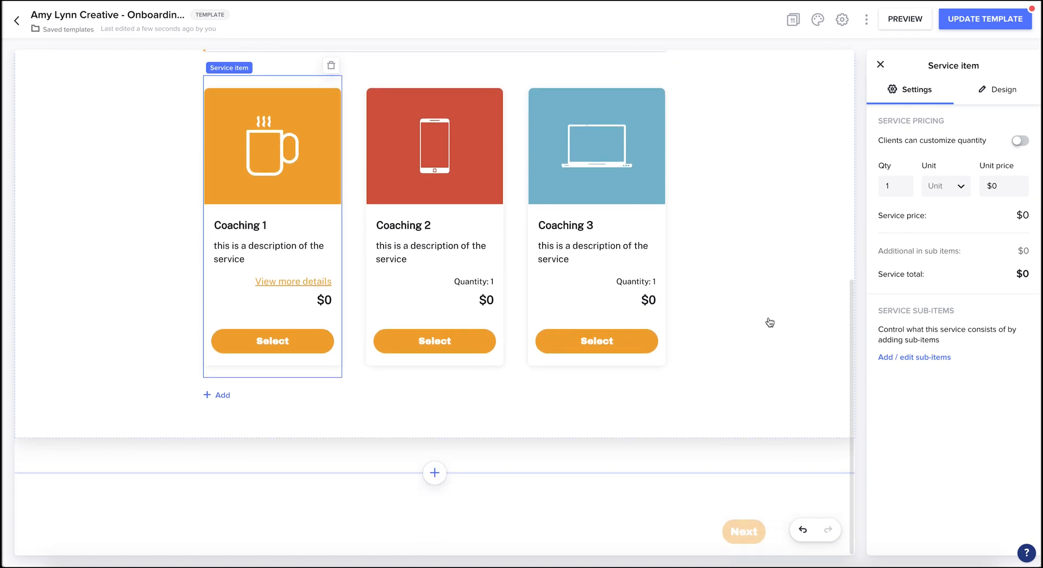
{"action": "scroll", "coordinate": [770, 322], "scroll_direction": "up", "scroll_amount": 6}
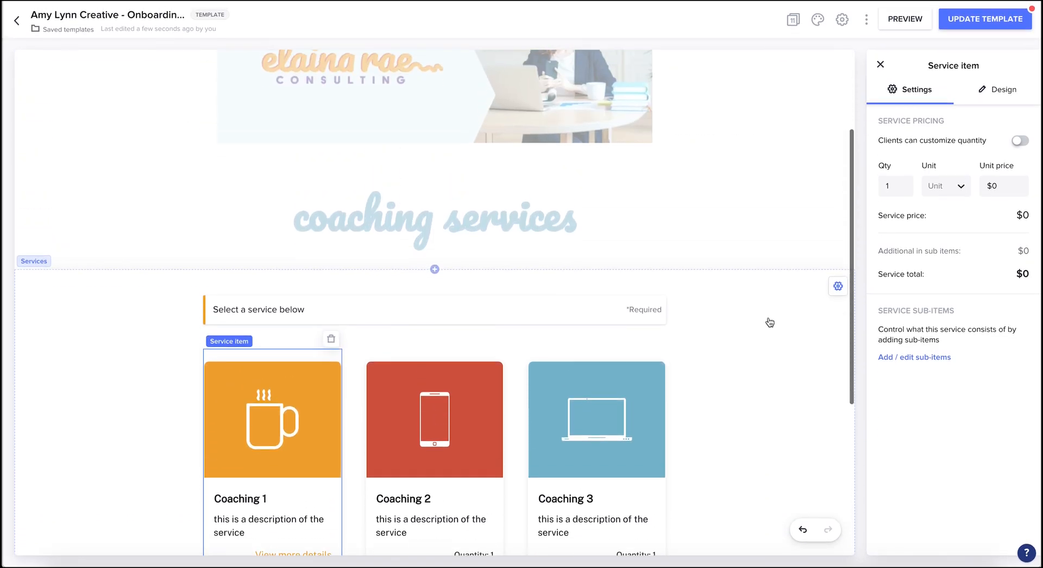
{"action": "scroll", "coordinate": [769, 323], "scroll_direction": "up", "scroll_amount": 1}
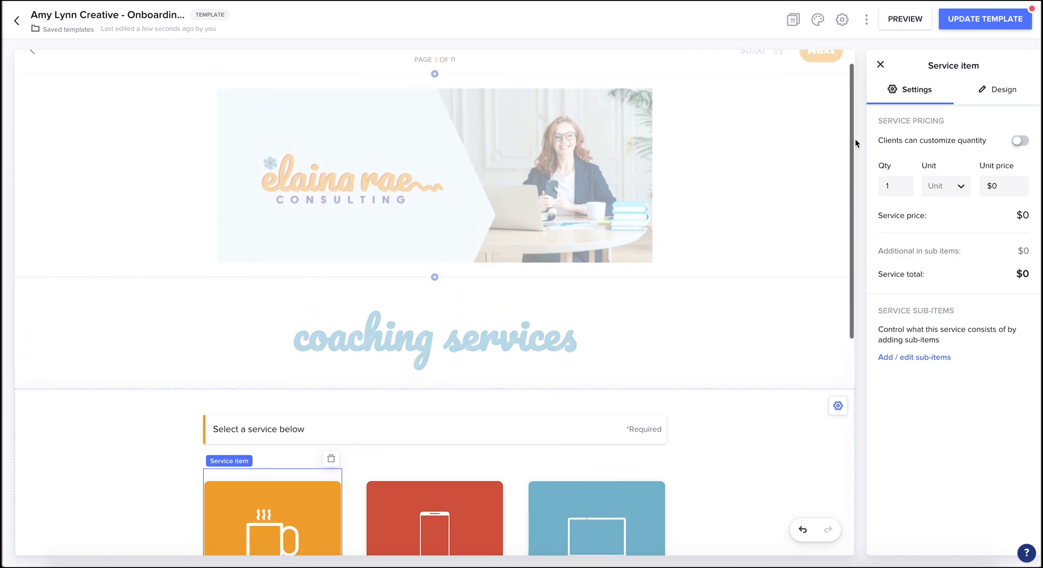
{"action": "left_click", "coordinate": [880, 64]}
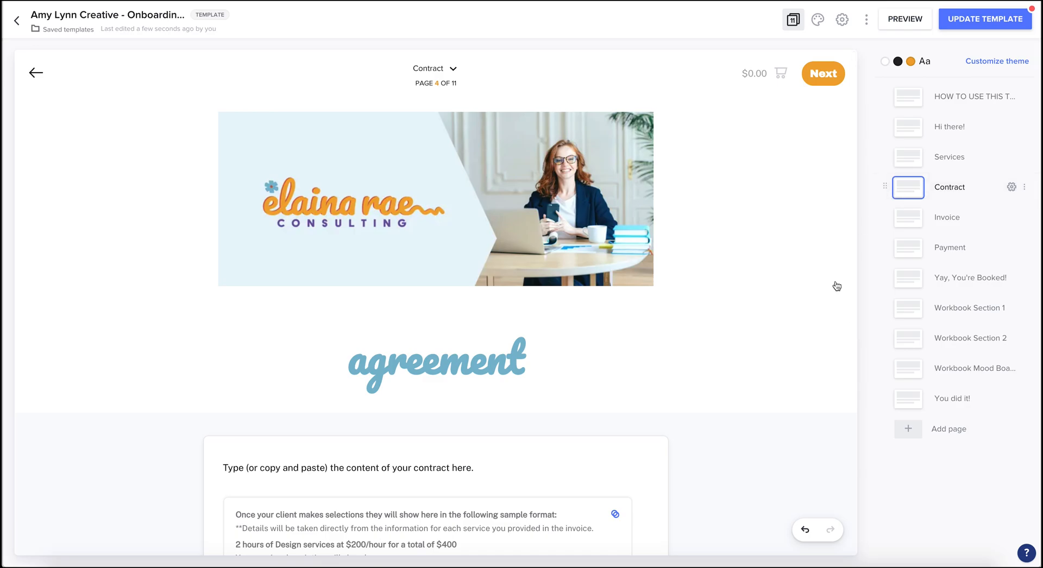
Step: Review the Contract page alongside the Services page, examining the contract's placeholder text, recap sections and signature lines
{"action": "scroll", "coordinate": [751, 387], "scroll_direction": "down", "scroll_amount": 2}
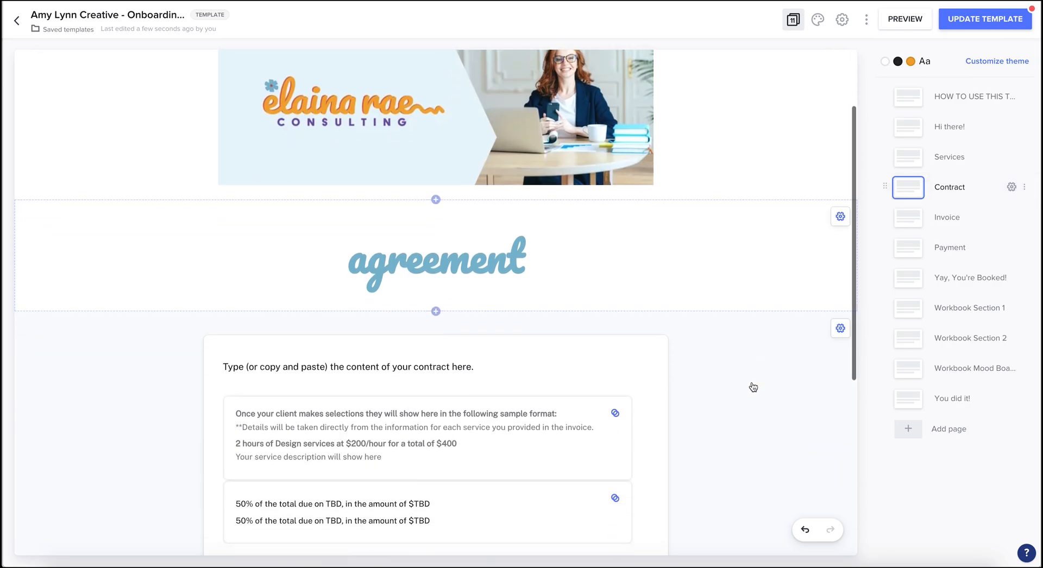
{"action": "left_click", "coordinate": [908, 154]}
{"action": "scroll", "coordinate": [792, 337], "scroll_direction": "down", "scroll_amount": 2}
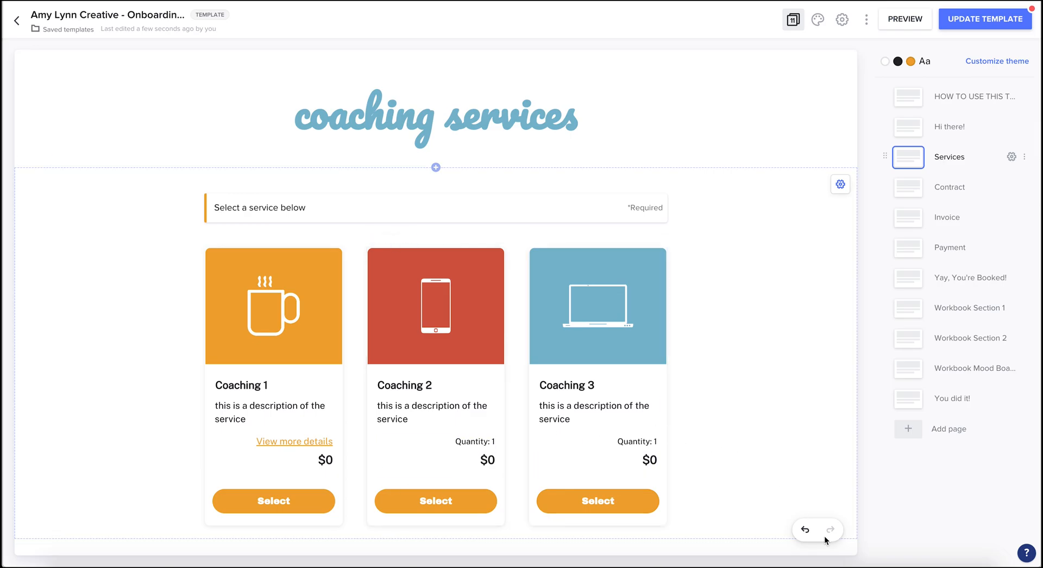
{"action": "left_click", "coordinate": [910, 186]}
{"action": "scroll", "coordinate": [793, 374], "scroll_direction": "down", "scroll_amount": 8}
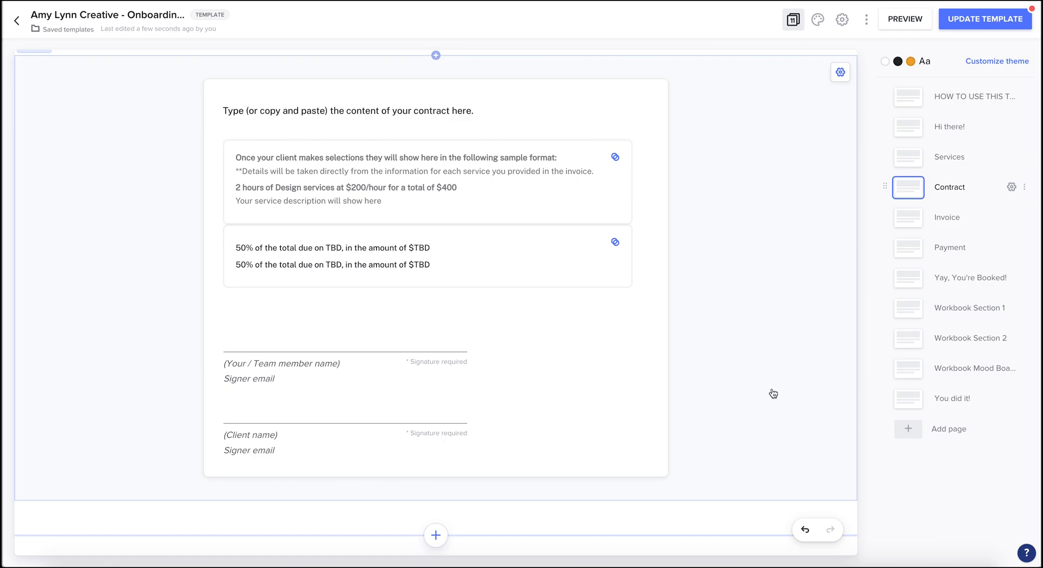
{"action": "scroll", "coordinate": [754, 245], "scroll_direction": "up", "scroll_amount": 3}
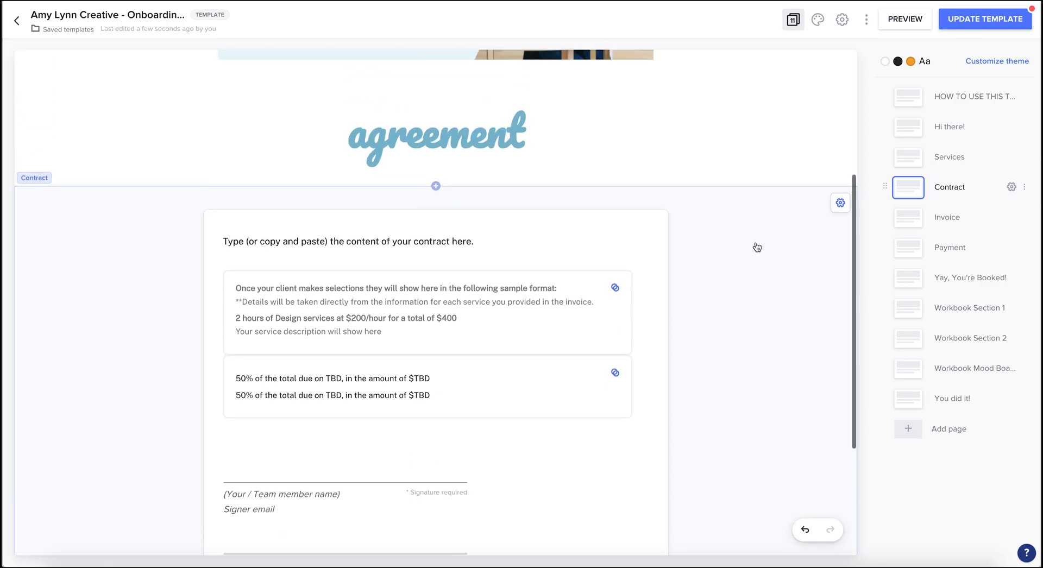
Step: Highlight the contract's placeholder text and inspect the insertable content and the services recap section's link to Services
{"action": "left_click", "coordinate": [444, 240]}
{"action": "left_click_drag", "start_coordinate": [485, 265], "coordinate": [201, 266]}
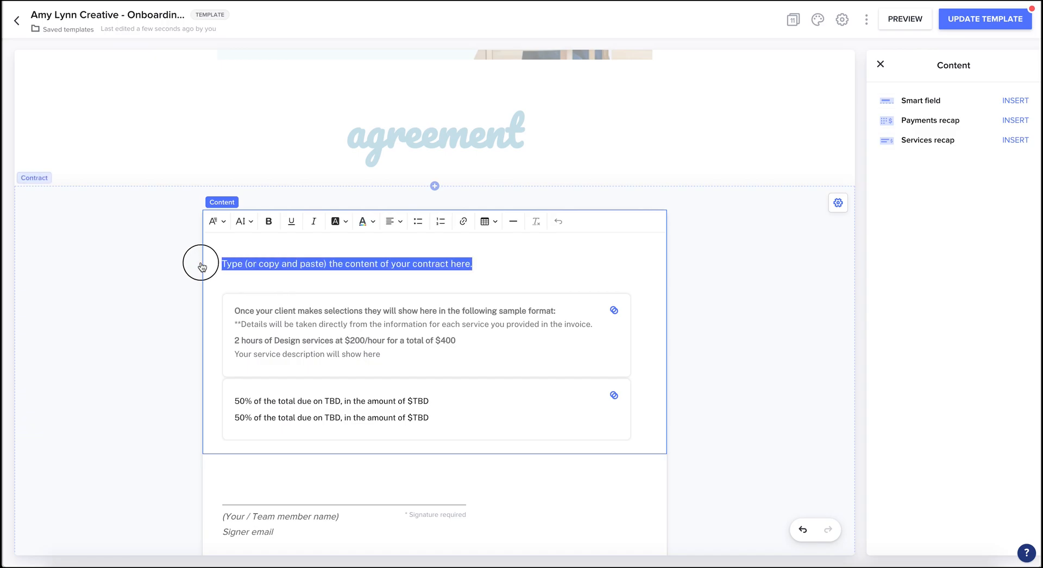
{"action": "left_click", "coordinate": [535, 257]}
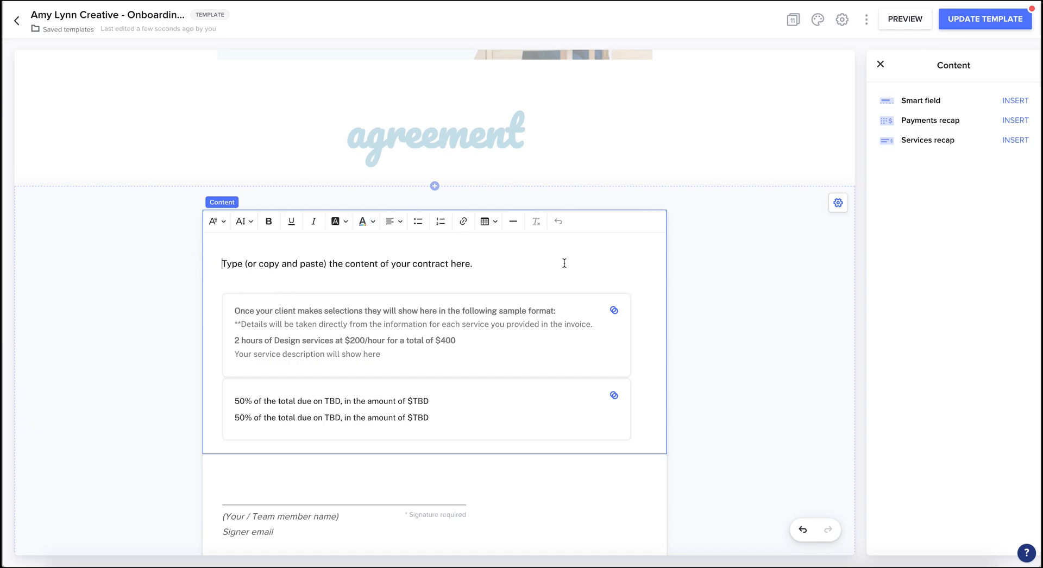
{"action": "left_click", "coordinate": [618, 354]}
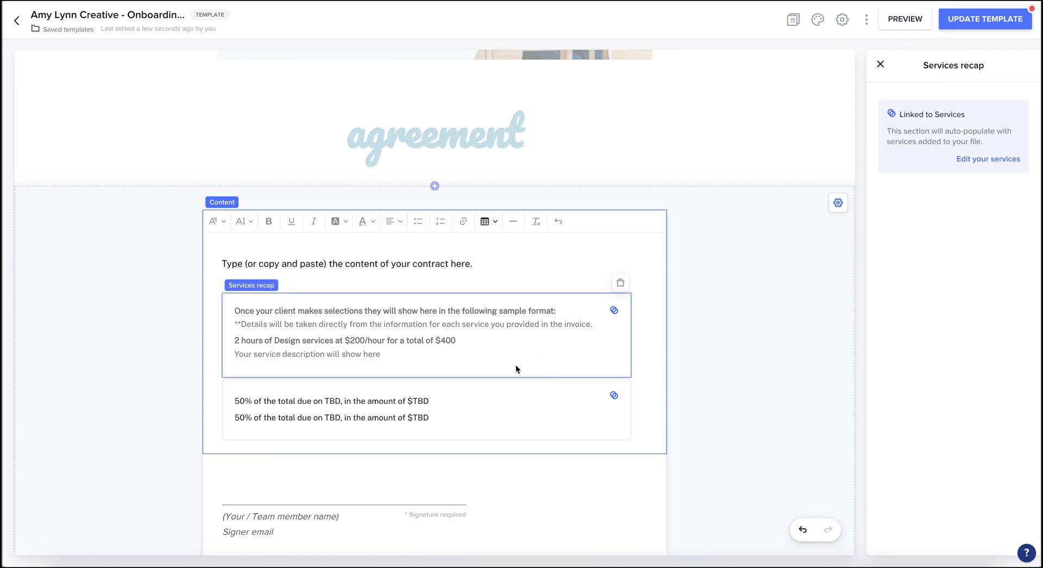
Step: Inspect the contract's payments recap and signature areas, and close the Contract block settings
{"action": "left_click", "coordinate": [496, 397]}
{"action": "scroll", "coordinate": [496, 400], "scroll_direction": "down", "scroll_amount": 2}
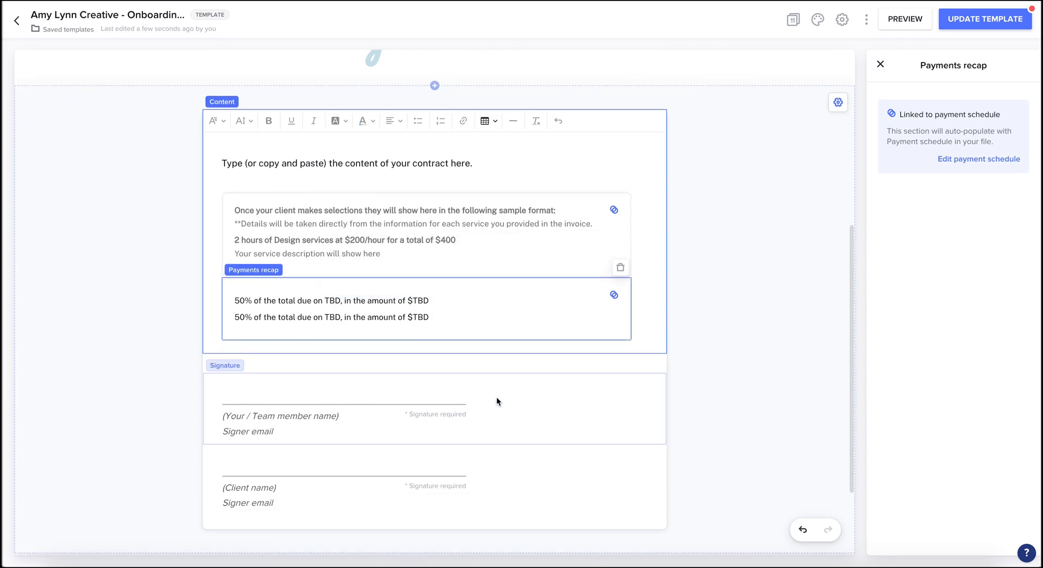
{"action": "scroll", "coordinate": [435, 370], "scroll_direction": "down", "scroll_amount": 1}
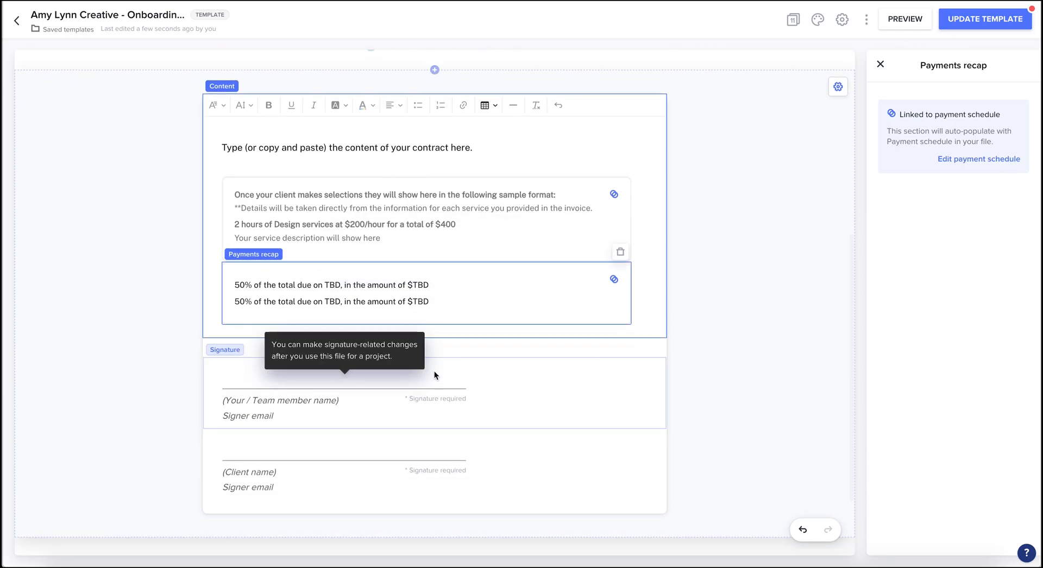
{"action": "left_click", "coordinate": [435, 374]}
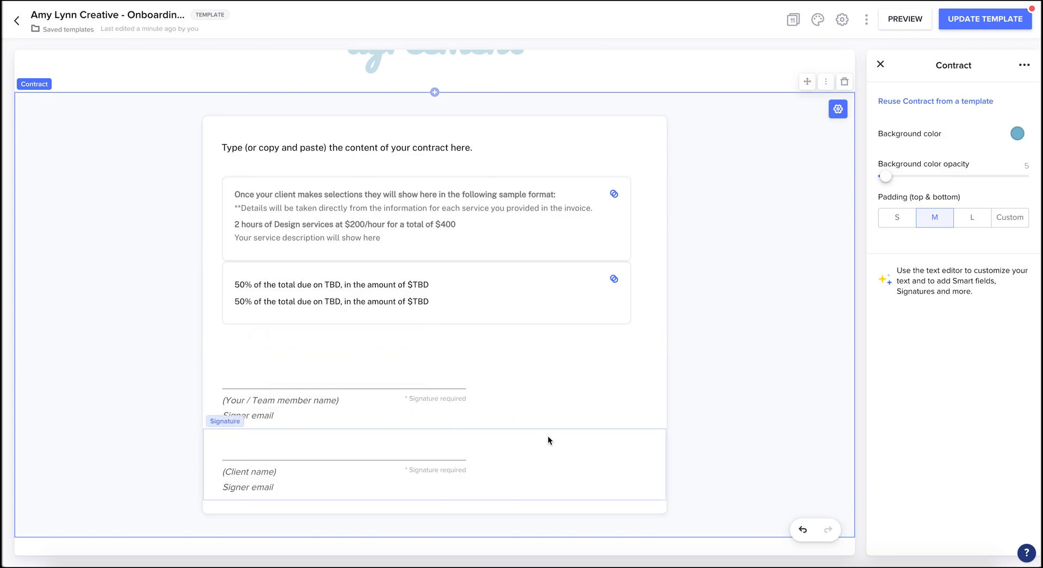
{"action": "left_click", "coordinate": [880, 64]}
Step: Go to the Invoice page and review the itemized service selections, totals and payment schedule
{"action": "left_click", "coordinate": [920, 213]}
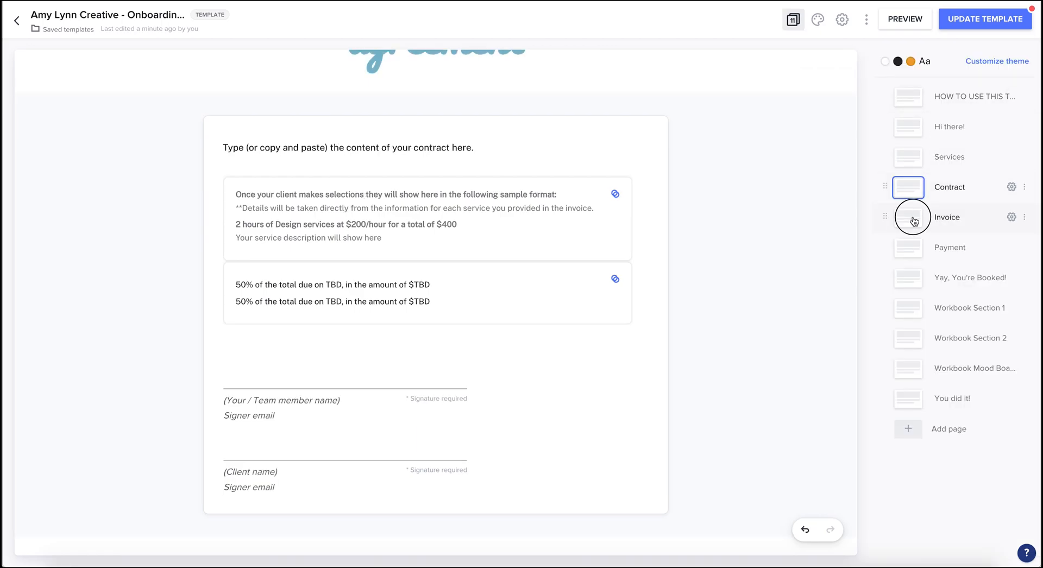
{"action": "scroll", "coordinate": [734, 366], "scroll_direction": "down", "scroll_amount": 3}
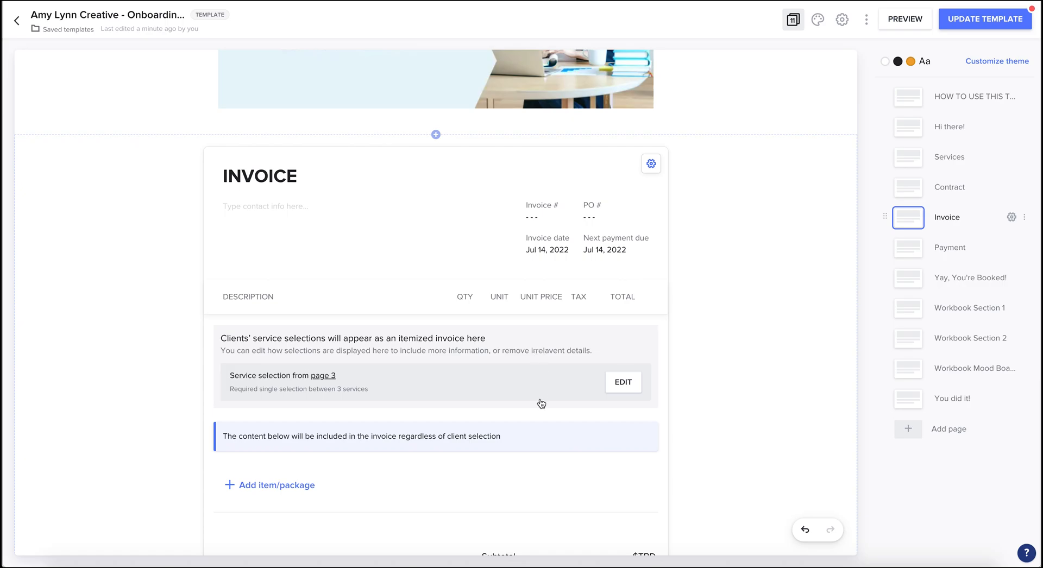
{"action": "scroll", "coordinate": [540, 397], "scroll_direction": "down", "scroll_amount": 2}
{"action": "scroll", "coordinate": [540, 397], "scroll_direction": "down", "scroll_amount": 2}
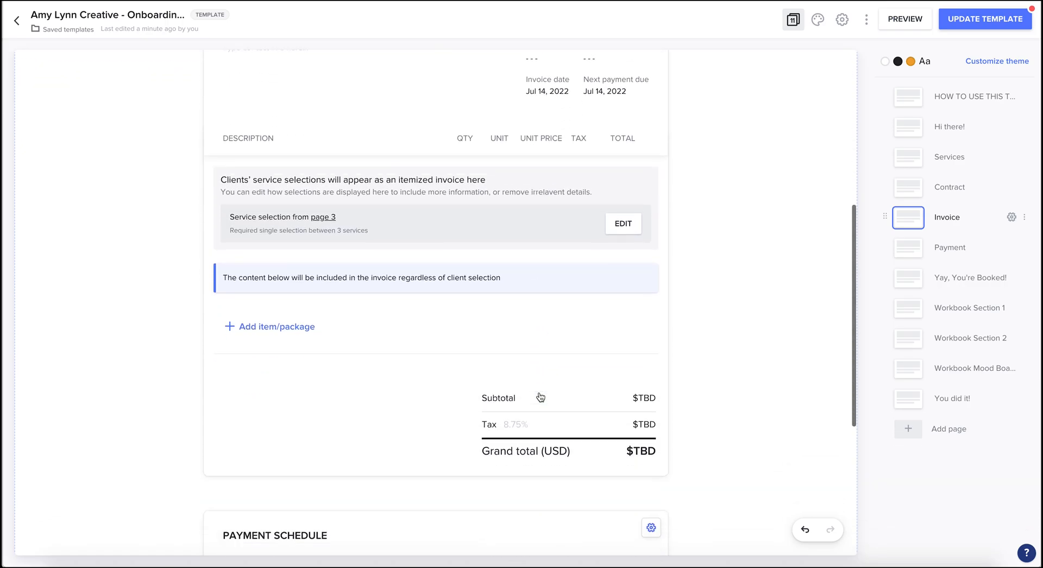
{"action": "scroll", "coordinate": [435, 354], "scroll_direction": "down", "scroll_amount": 4}
{"action": "scroll", "coordinate": [435, 353], "scroll_direction": "down", "scroll_amount": 4}
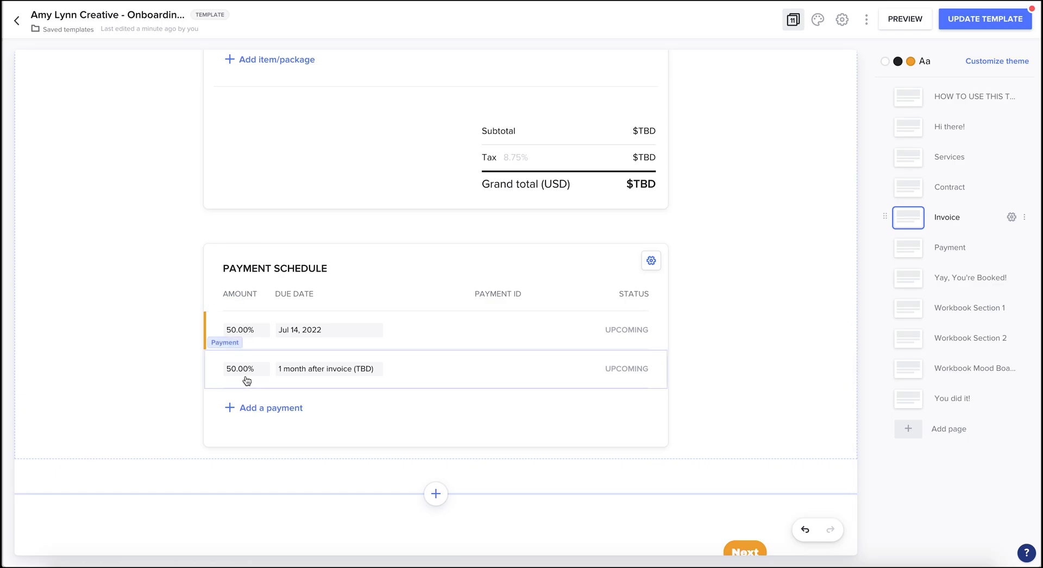
Step: Select the second payment in the invoice's payment schedule to inspect its options, and close the settings
{"action": "left_click", "coordinate": [247, 380]}
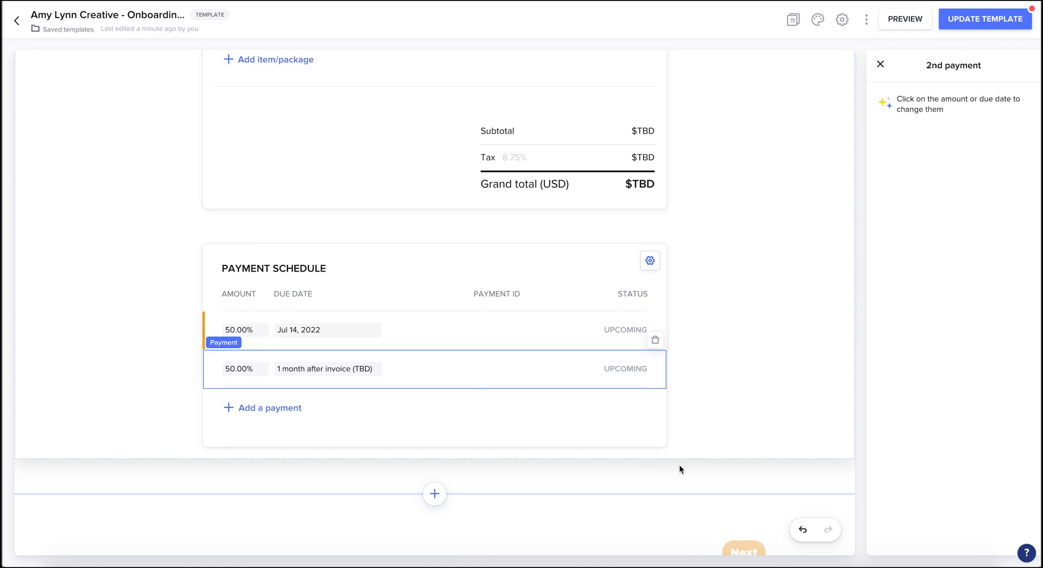
{"action": "left_click", "coordinate": [774, 353]}
{"action": "left_click", "coordinate": [881, 65]}
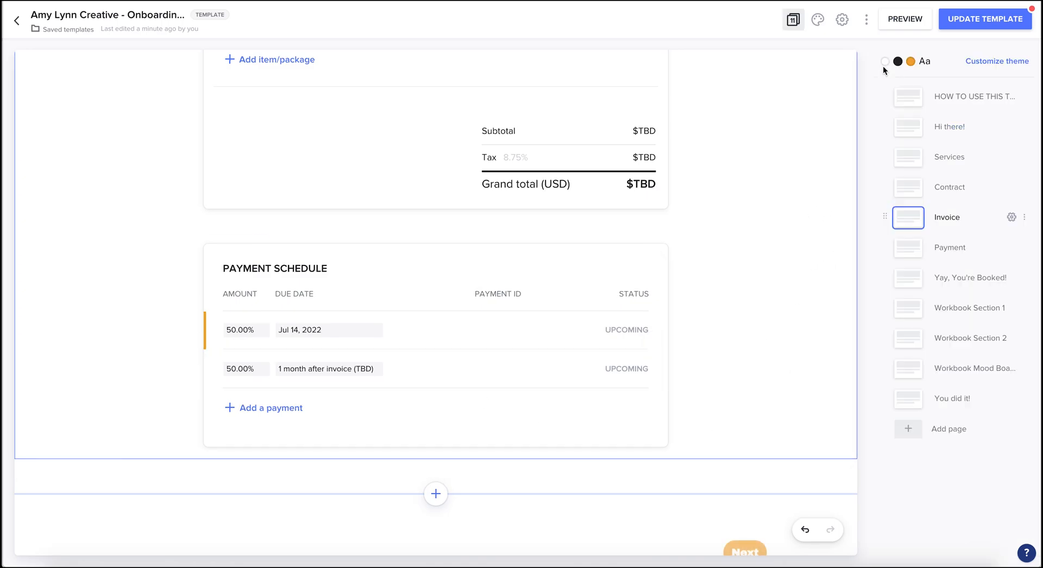
Step: Go to the Payment page and examine the whole payment form, including the company info option, payment methods, autopay and pay button
{"action": "left_click", "coordinate": [918, 250]}
{"action": "scroll", "coordinate": [735, 323], "scroll_direction": "down", "scroll_amount": 3}
{"action": "scroll", "coordinate": [736, 323], "scroll_direction": "up", "scroll_amount": 3}
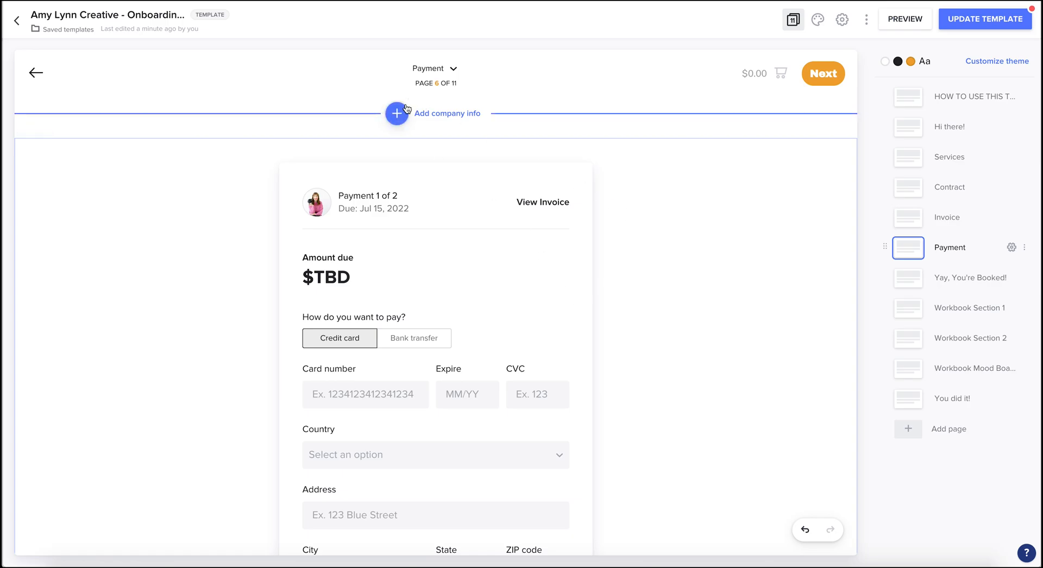
{"action": "scroll", "coordinate": [644, 182], "scroll_direction": "down", "scroll_amount": 2}
{"action": "scroll", "coordinate": [644, 183], "scroll_direction": "down", "scroll_amount": 3}
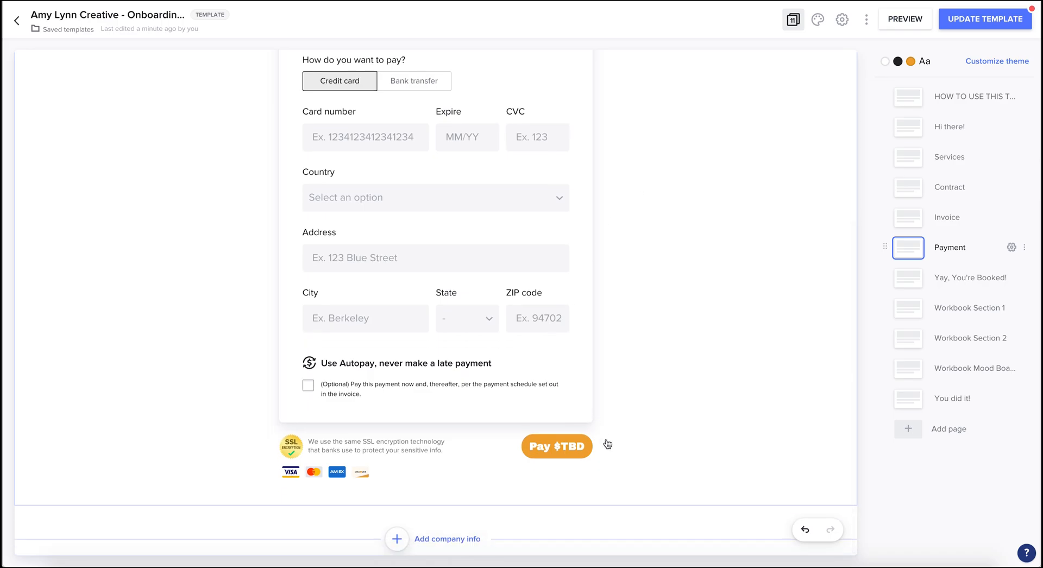
{"action": "scroll", "coordinate": [663, 288], "scroll_direction": "up", "scroll_amount": 2}
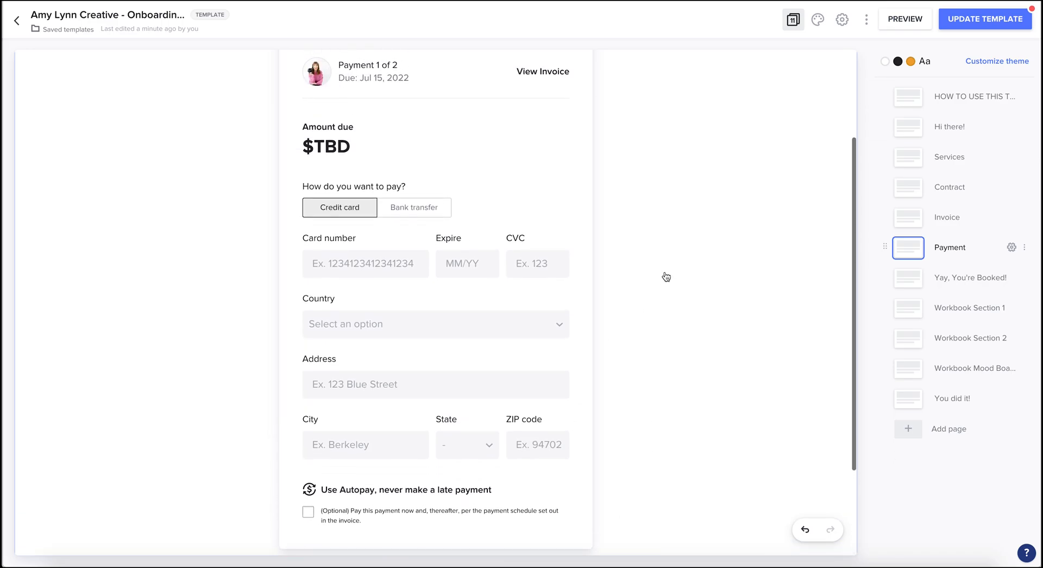
{"action": "scroll", "coordinate": [666, 277], "scroll_direction": "up", "scroll_amount": 2}
{"action": "scroll", "coordinate": [666, 277], "scroll_direction": "up", "scroll_amount": 1}
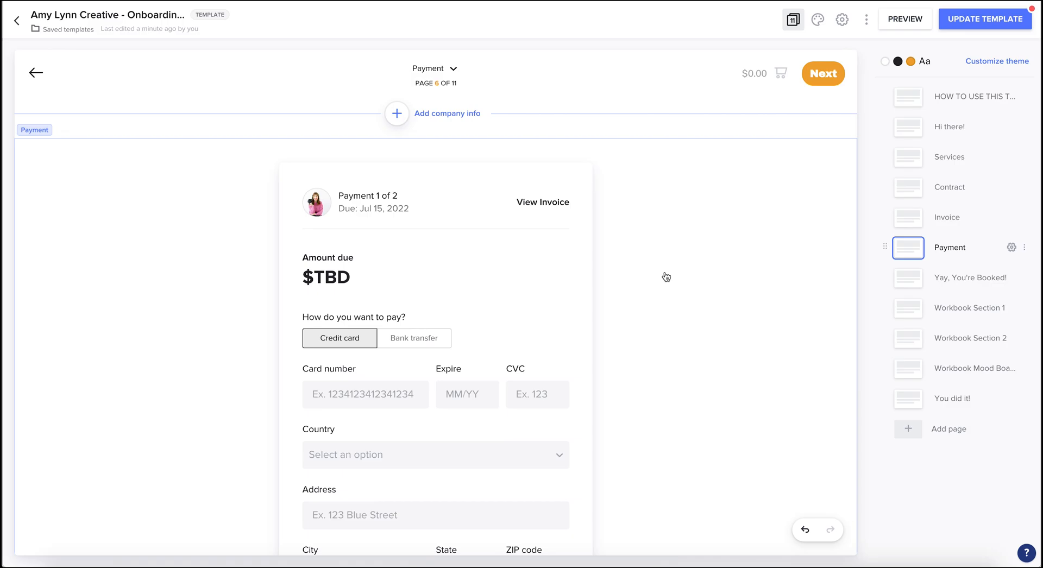
{"action": "scroll", "coordinate": [666, 277], "scroll_direction": "down", "scroll_amount": 3}
{"action": "scroll", "coordinate": [666, 277], "scroll_direction": "up", "scroll_amount": 3}
{"action": "scroll", "coordinate": [666, 277], "scroll_direction": "down", "scroll_amount": 2}
{"action": "scroll", "coordinate": [666, 277], "scroll_direction": "down", "scroll_amount": 2}
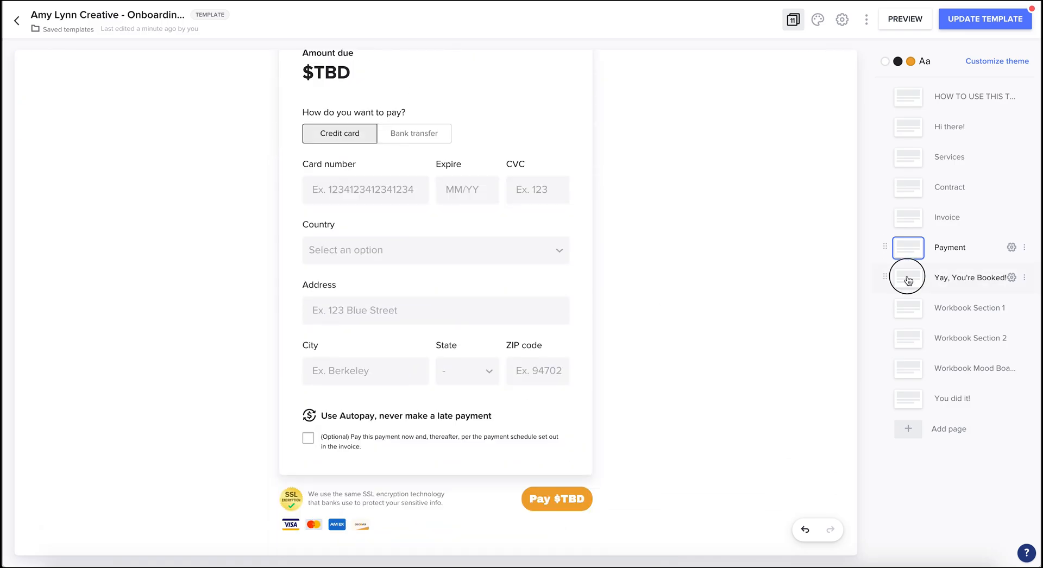
Step: Go to the "Yay, You're Booked!" page and review its welcome image, workbook introduction and closing prompt
{"action": "left_click", "coordinate": [907, 277]}
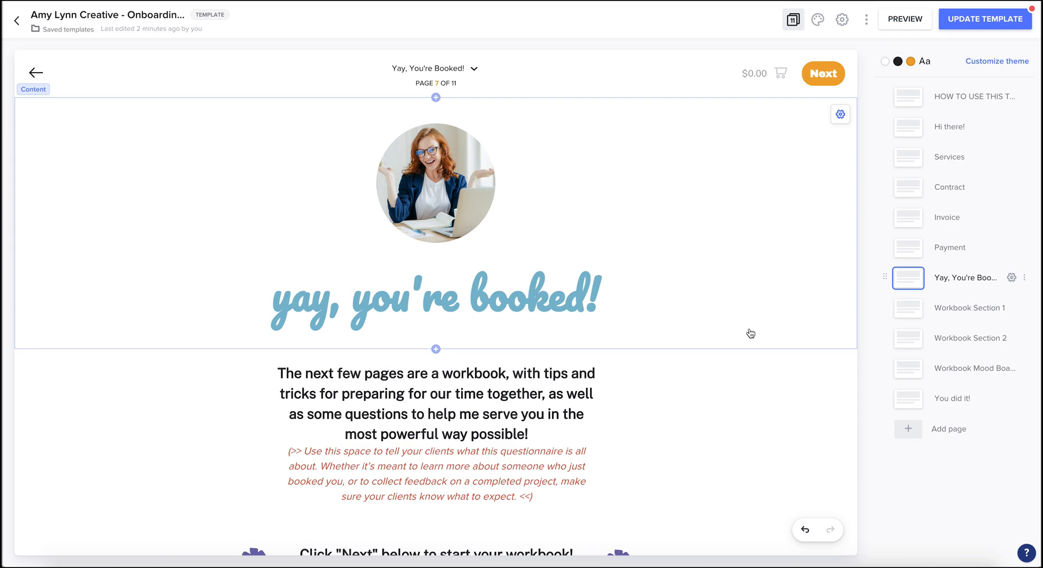
{"action": "scroll", "coordinate": [750, 333], "scroll_direction": "down", "scroll_amount": 2}
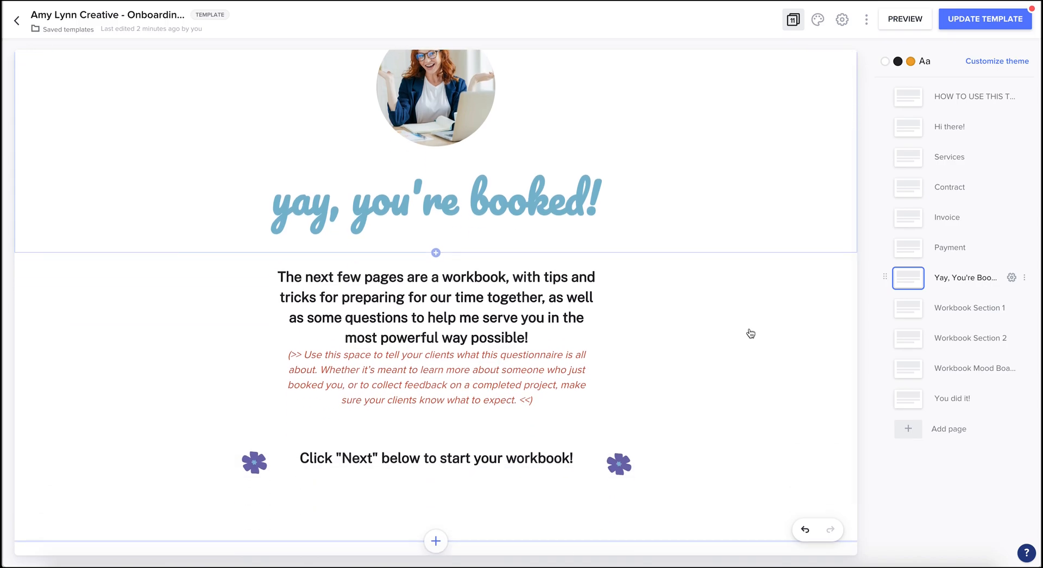
{"action": "scroll", "coordinate": [750, 334], "scroll_direction": "up", "scroll_amount": 1}
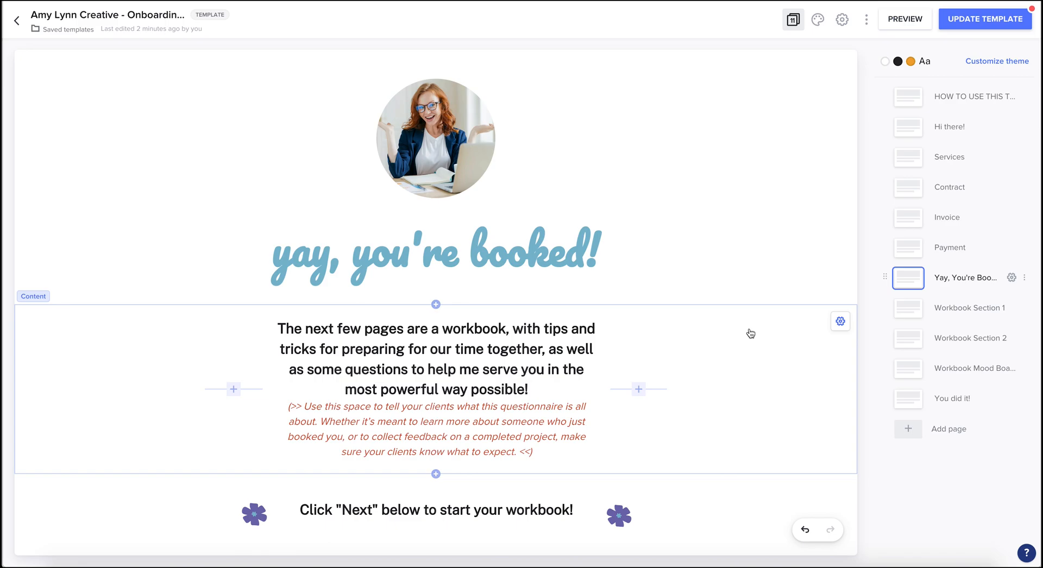
{"action": "scroll", "coordinate": [750, 333], "scroll_direction": "down", "scroll_amount": 3}
{"action": "scroll", "coordinate": [749, 267], "scroll_direction": "up", "scroll_amount": 3}
Step: Go to the Workbook Section 1 page and inspect the first info section's text, heading and content block settings
{"action": "left_click", "coordinate": [900, 308]}
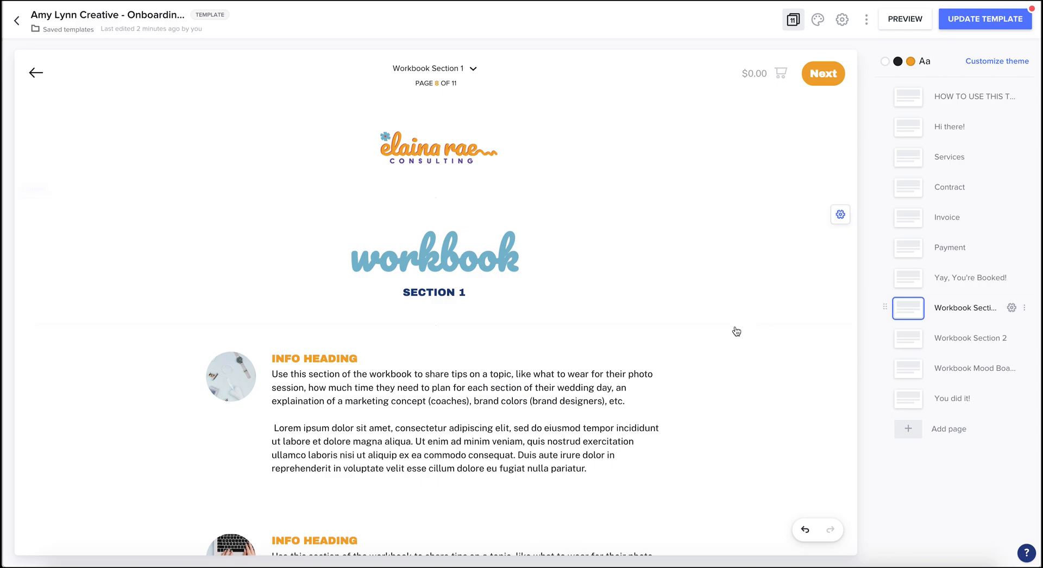
{"action": "scroll", "coordinate": [690, 396], "scroll_direction": "down", "scroll_amount": 2}
{"action": "left_click", "coordinate": [628, 355]}
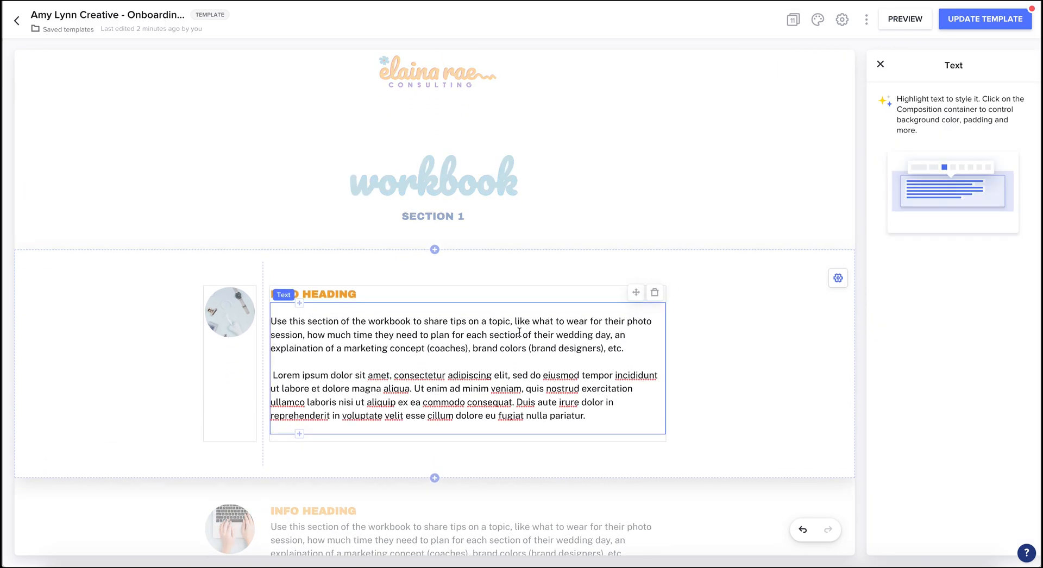
{"action": "left_click", "coordinate": [399, 292]}
{"action": "left_click", "coordinate": [721, 380]}
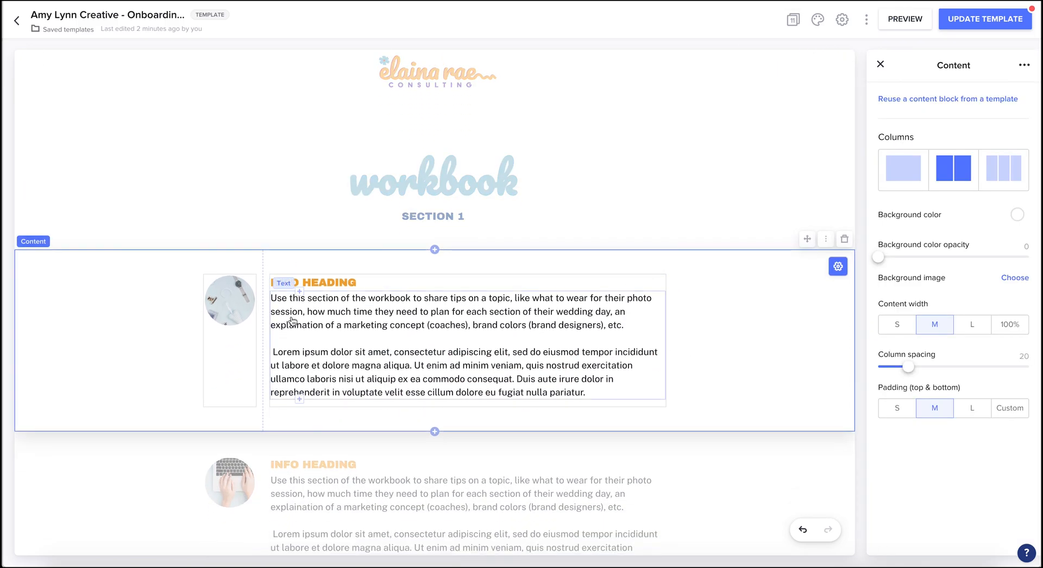
Step: Select the circular image in the first info section, view the replacement images in the library, and return to the image settings
{"action": "left_click", "coordinate": [231, 320]}
{"action": "left_click", "coordinate": [756, 340]}
{"action": "left_click", "coordinate": [234, 311]}
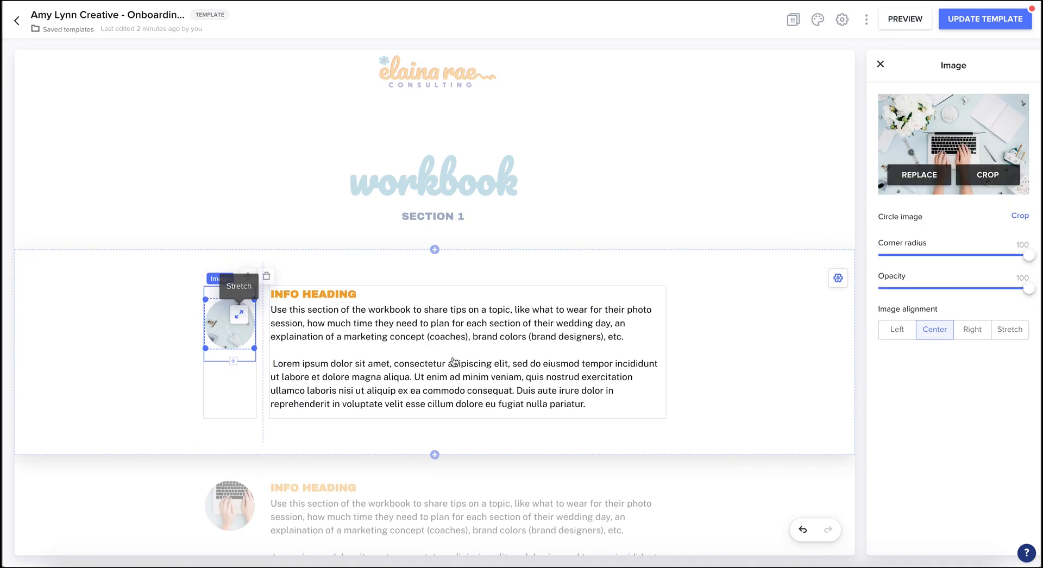
{"action": "left_click", "coordinate": [935, 179]}
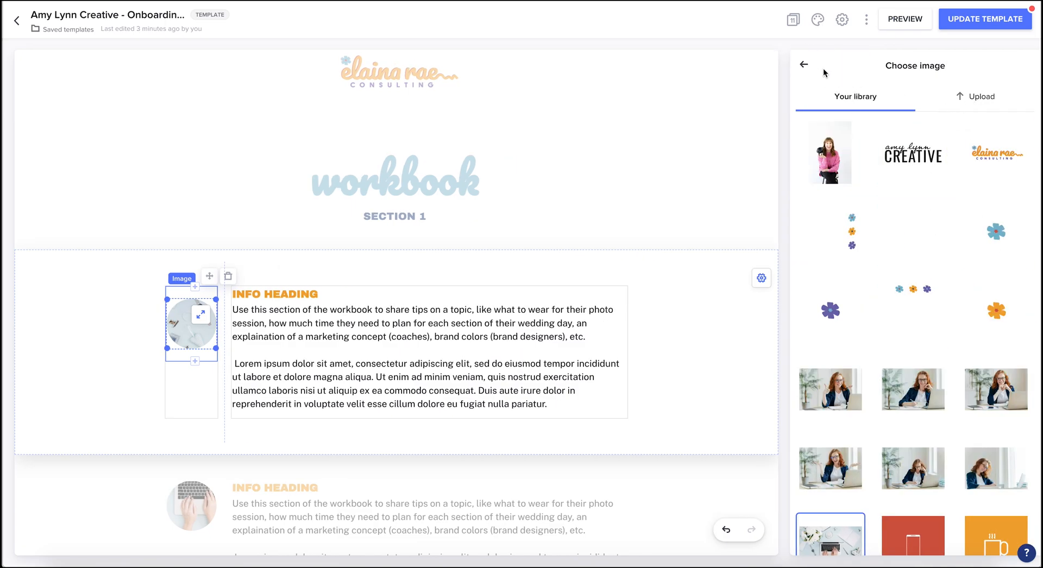
{"action": "left_click", "coordinate": [804, 65]}
Step: Open the crop options for the first info section's image and try the 1:1, 16:9, 4:3 and 3:4 aspect ratios
{"action": "left_click", "coordinate": [980, 178]}
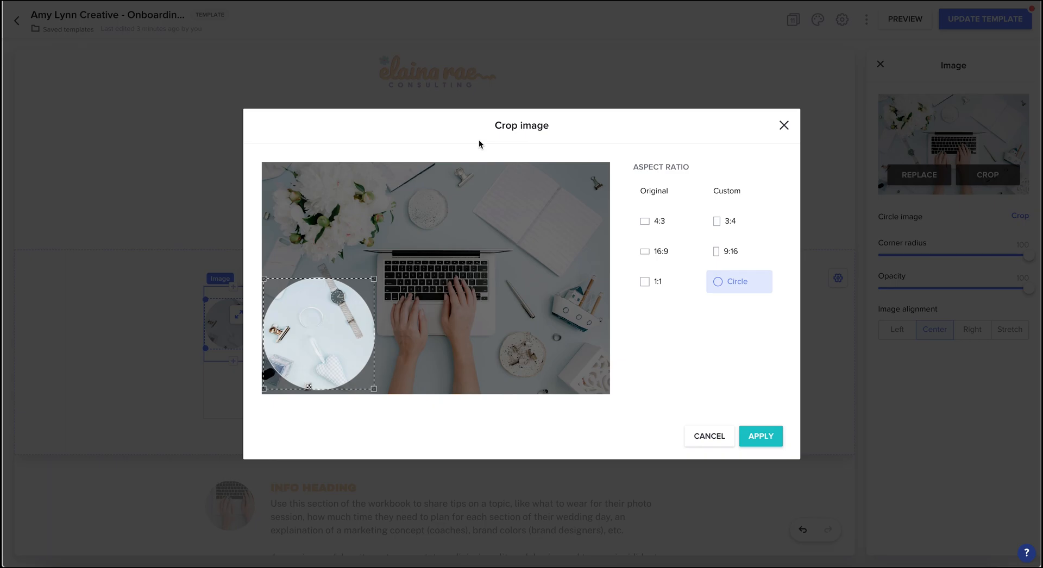
{"action": "left_click", "coordinate": [715, 285]}
{"action": "left_click", "coordinate": [646, 282]}
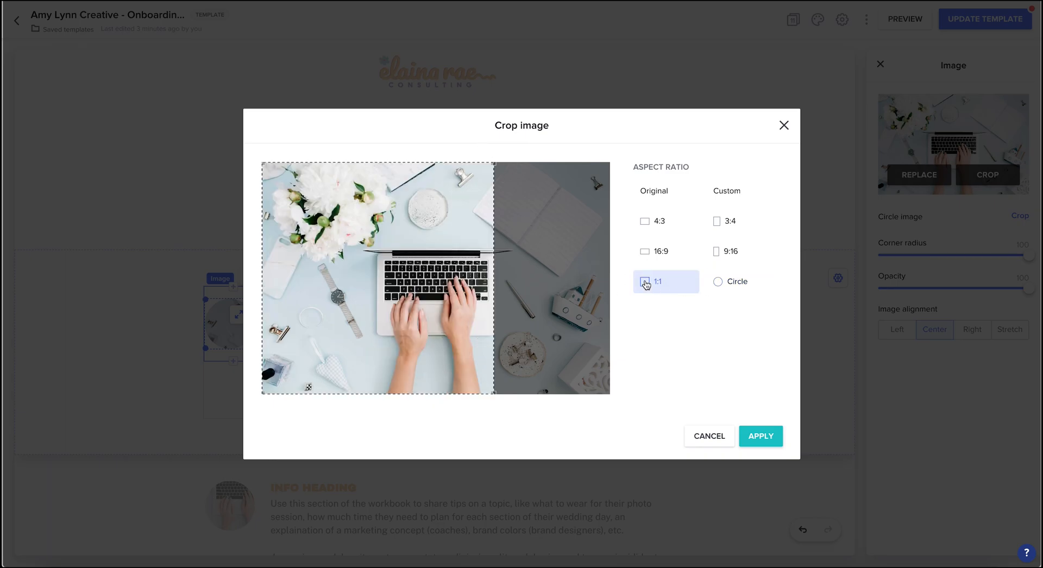
{"action": "left_click", "coordinate": [657, 252]}
{"action": "left_click", "coordinate": [659, 221]}
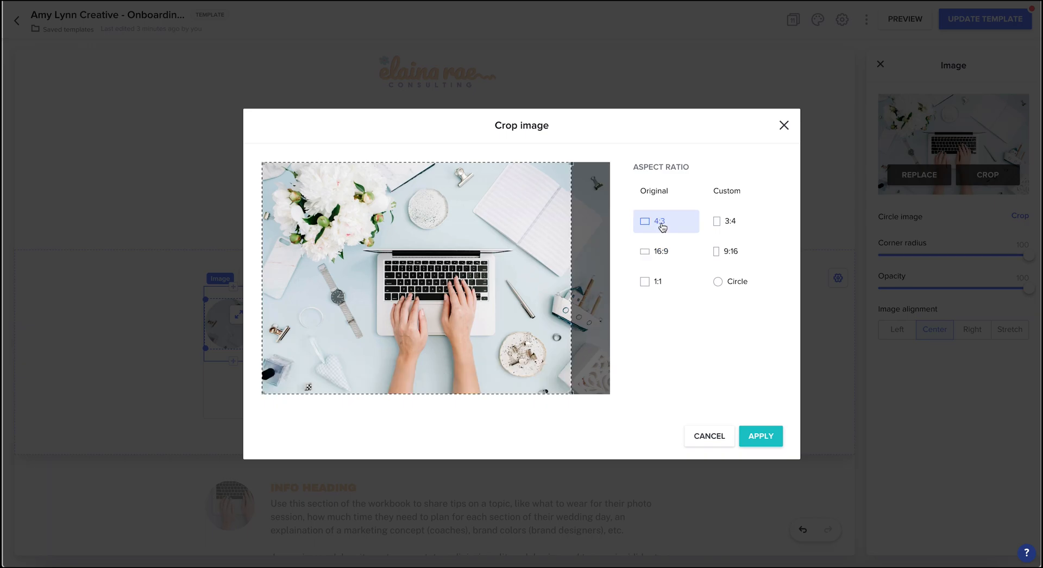
{"action": "left_click", "coordinate": [714, 222]}
Step: Crop the image to a small circle around the watch, apply it, enlarge the cropped image slightly, and close the image settings
{"action": "left_click", "coordinate": [720, 288]}
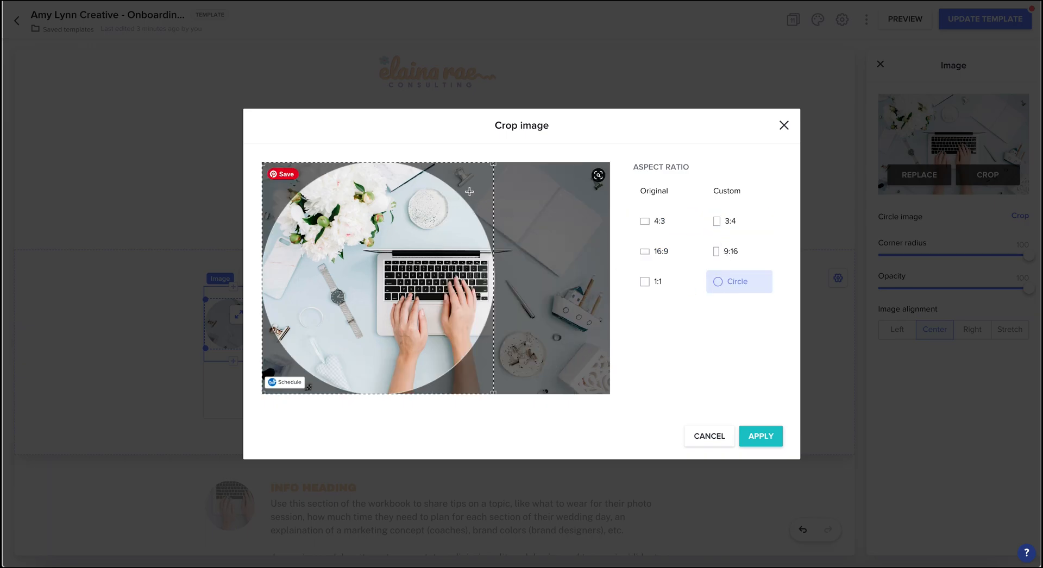
{"action": "left_click_drag", "start_coordinate": [496, 164], "coordinate": [360, 235]}
{"action": "left_click_drag", "start_coordinate": [422, 228], "coordinate": [309, 338]}
{"action": "mouse_move", "coordinate": [398, 258]}
{"action": "left_mouse_down"}
{"action": "mouse_move", "coordinate": [307, 329]}
{"action": "mouse_move", "coordinate": [340, 331]}
{"action": "mouse_move", "coordinate": [337, 340]}
{"action": "left_mouse_up"}
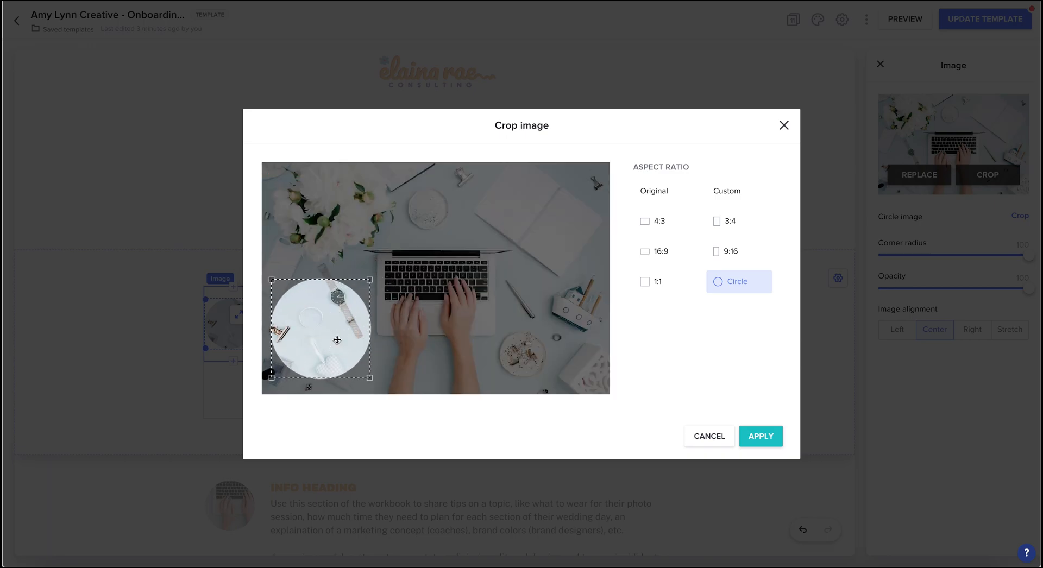
{"action": "left_click", "coordinate": [760, 437]}
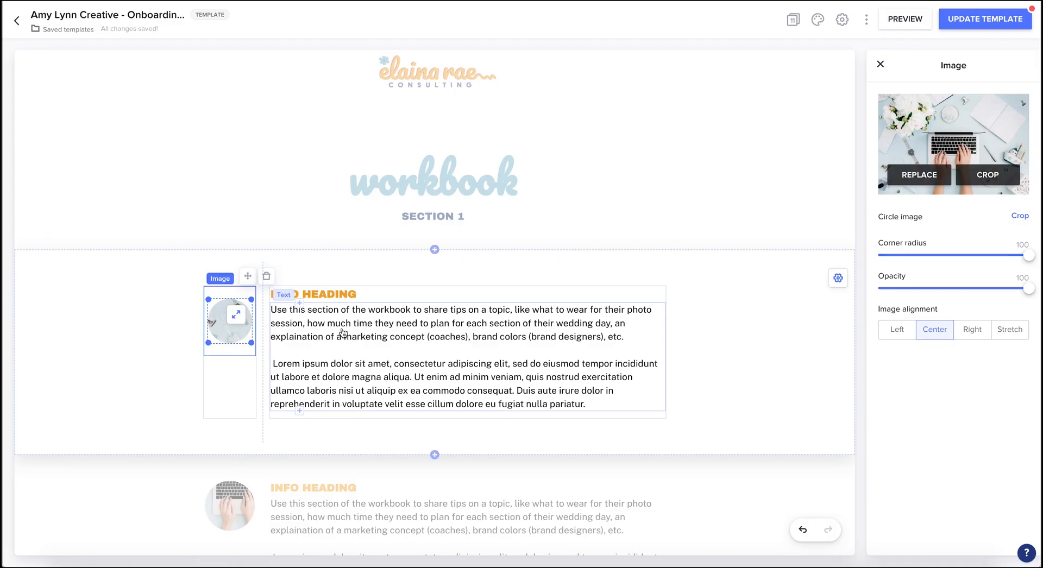
{"action": "mouse_move", "coordinate": [252, 344]}
{"action": "left_mouse_down"}
{"action": "mouse_move", "coordinate": [270, 355]}
{"action": "mouse_move", "coordinate": [252, 348]}
{"action": "mouse_move", "coordinate": [261, 355]}
{"action": "left_mouse_up"}
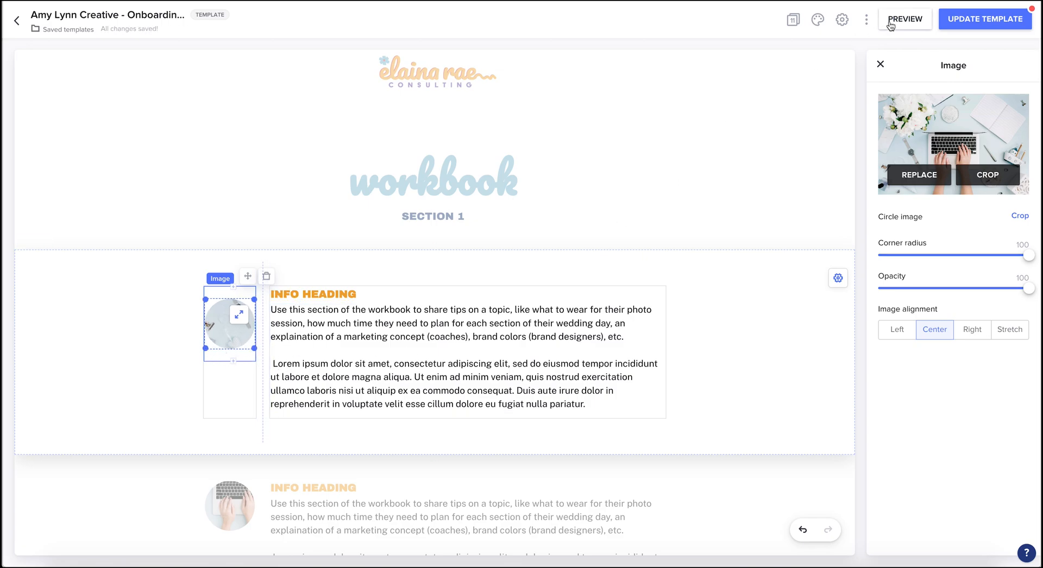
{"action": "left_click", "coordinate": [880, 64]}
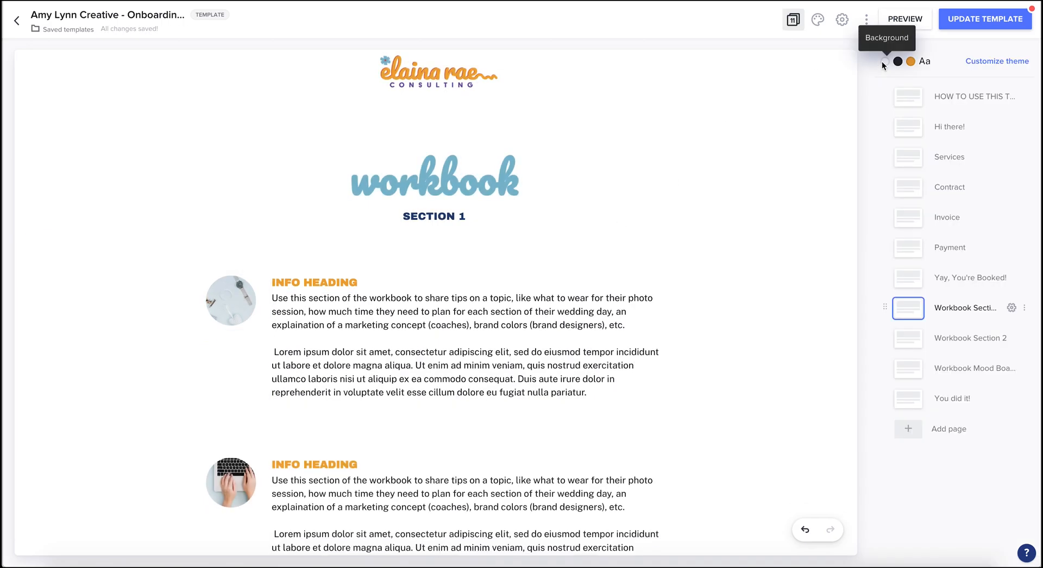
Step: Widen the image column in the first info section's two-column block, check the image, and narrow the column to about the image's width
{"action": "left_click", "coordinate": [533, 328]}
{"action": "left_click", "coordinate": [778, 318]}
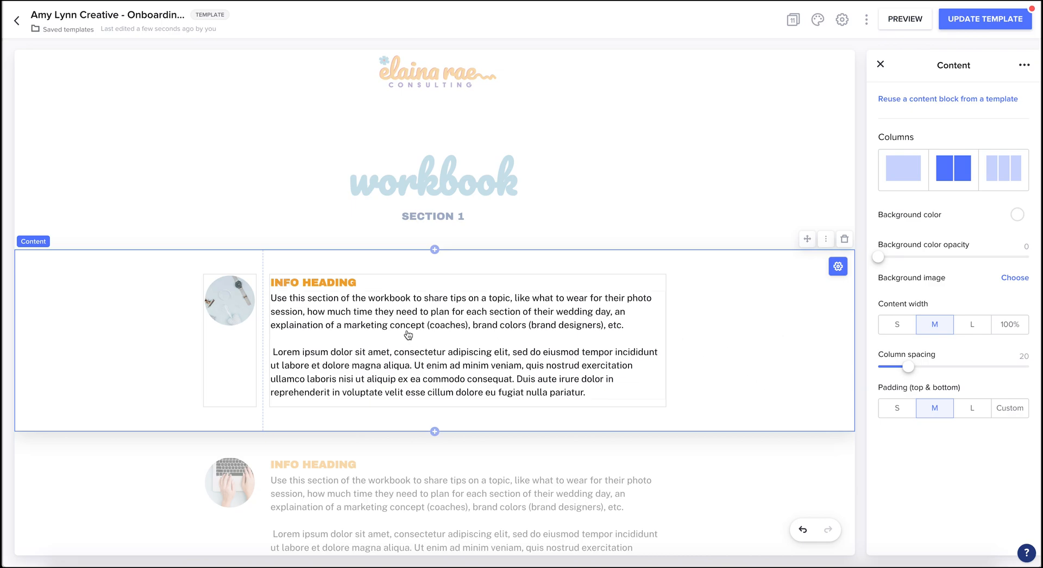
{"action": "left_click_drag", "start_coordinate": [262, 338], "coordinate": [365, 326]}
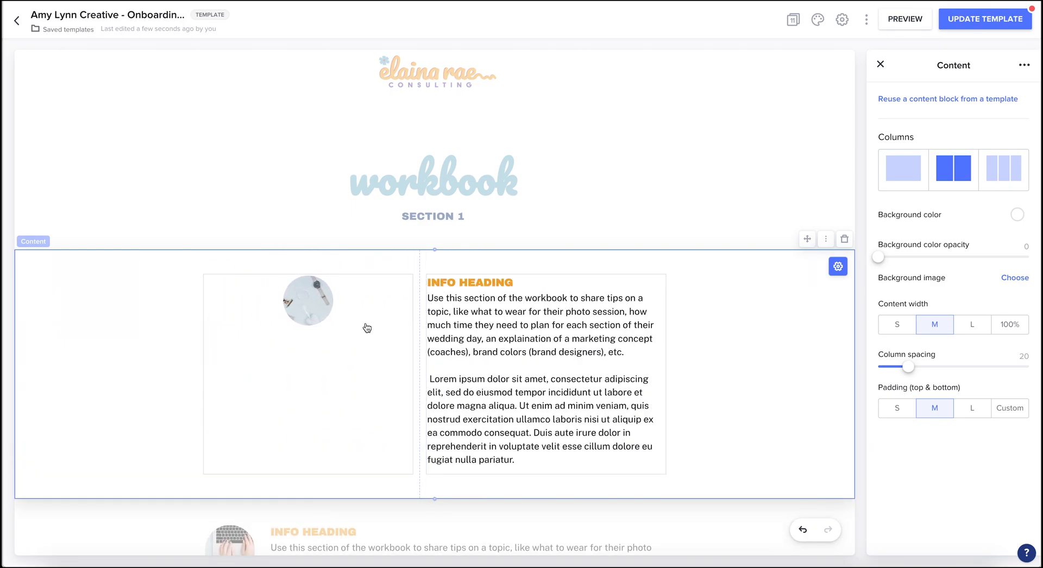
{"action": "left_click", "coordinate": [332, 320]}
{"action": "mouse_move", "coordinate": [333, 348]}
{"action": "left_mouse_down"}
{"action": "mouse_move", "coordinate": [398, 389]}
{"action": "mouse_move", "coordinate": [320, 334]}
{"action": "mouse_move", "coordinate": [332, 348]}
{"action": "left_mouse_up"}
{"action": "left_click_drag", "start_coordinate": [422, 378], "coordinate": [274, 371]}
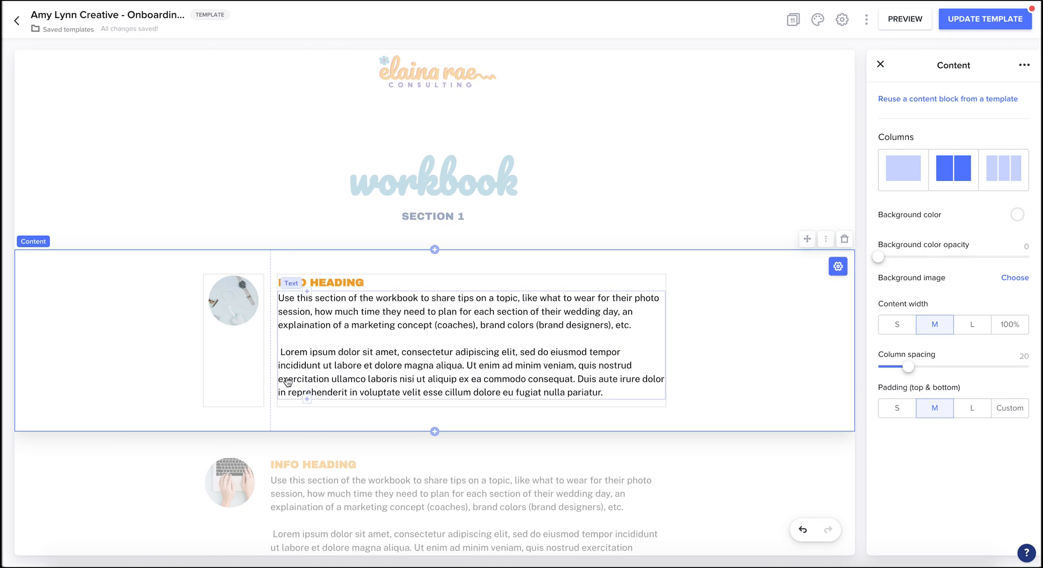
Step: Examine the remaining info sections and the project questions on the Workbook Section 1 page
{"action": "scroll", "coordinate": [287, 380], "scroll_direction": "down", "scroll_amount": 6}
{"action": "scroll", "coordinate": [288, 382], "scroll_direction": "down", "scroll_amount": 3}
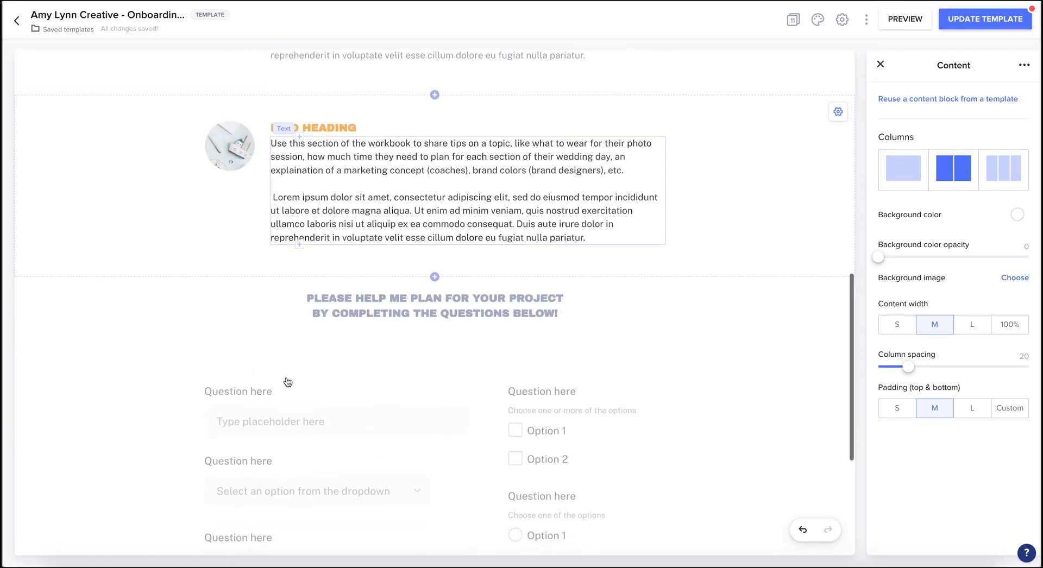
{"action": "scroll", "coordinate": [754, 410], "scroll_direction": "down", "scroll_amount": 5}
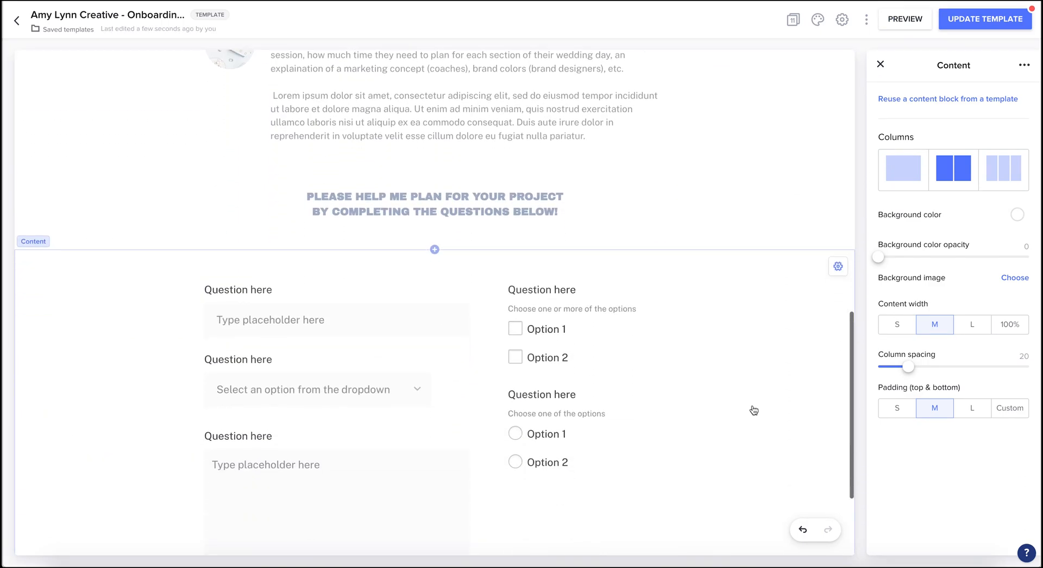
{"action": "scroll", "coordinate": [753, 410], "scroll_direction": "up", "scroll_amount": 4}
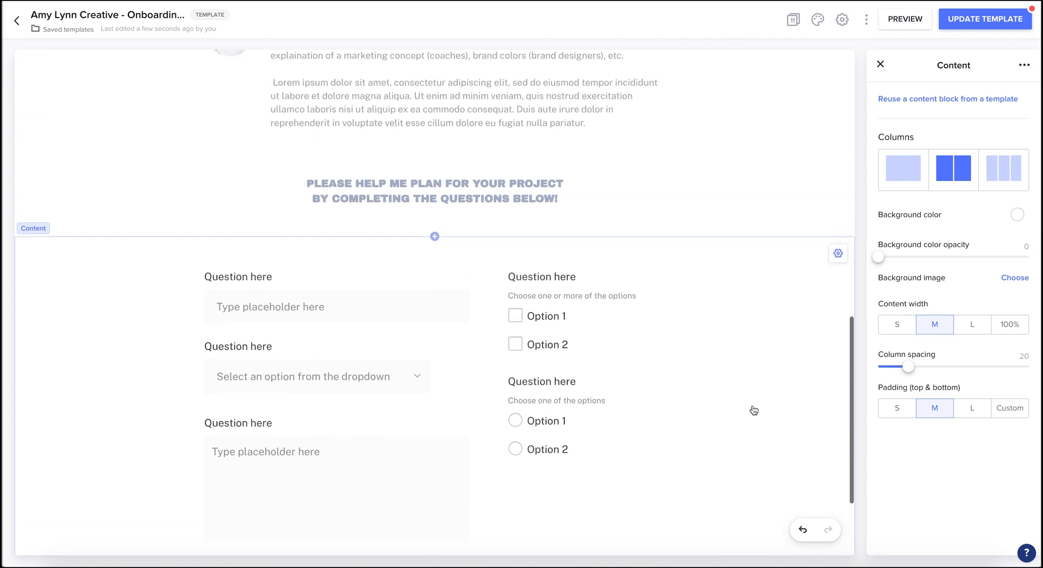
{"action": "scroll", "coordinate": [754, 410], "scroll_direction": "up", "scroll_amount": 5}
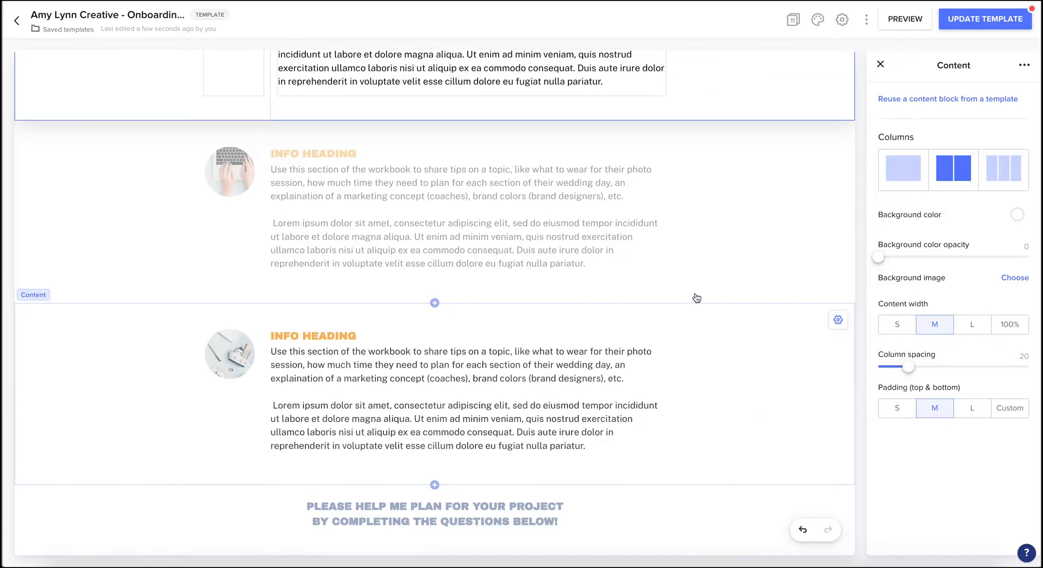
{"action": "scroll", "coordinate": [699, 259], "scroll_direction": "up", "scroll_amount": 3}
{"action": "scroll", "coordinate": [700, 258], "scroll_direction": "down", "scroll_amount": 4}
{"action": "scroll", "coordinate": [700, 257], "scroll_direction": "up", "scroll_amount": 5}
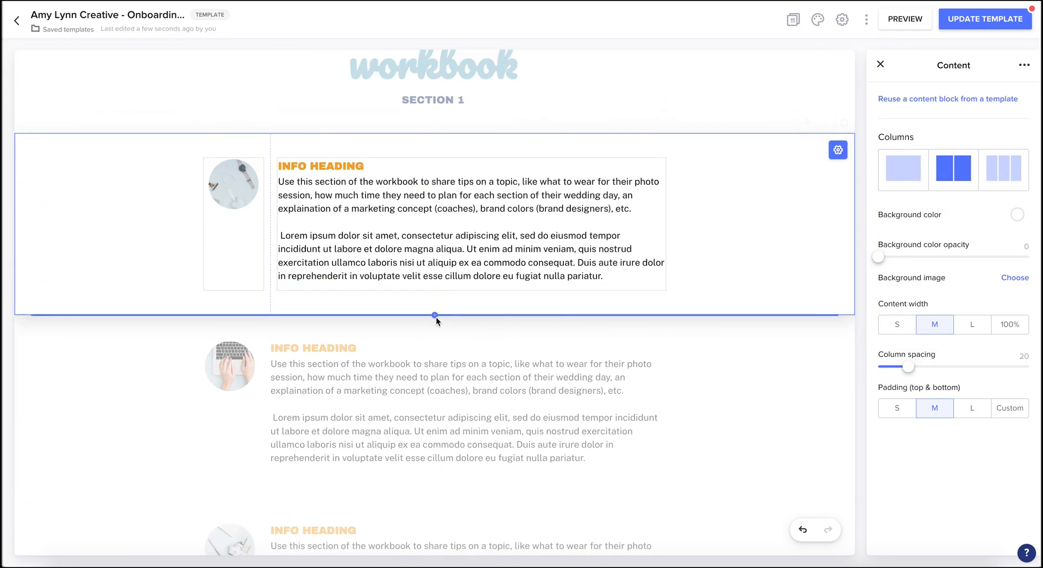
Step: Add a Layouts block below the first info section and browse the available content and basic layouts
{"action": "left_click", "coordinate": [434, 315]}
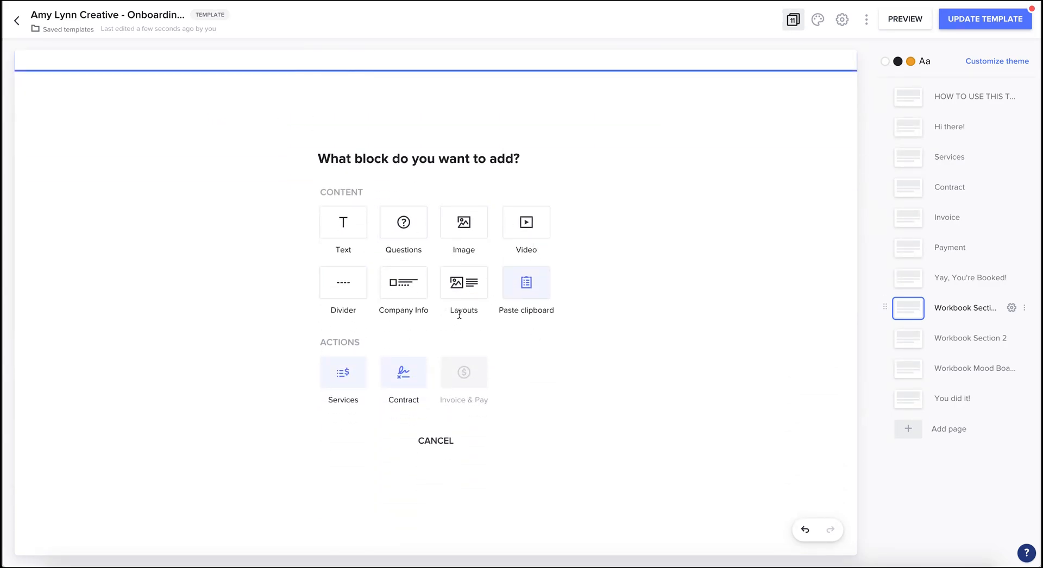
{"action": "left_click", "coordinate": [460, 305]}
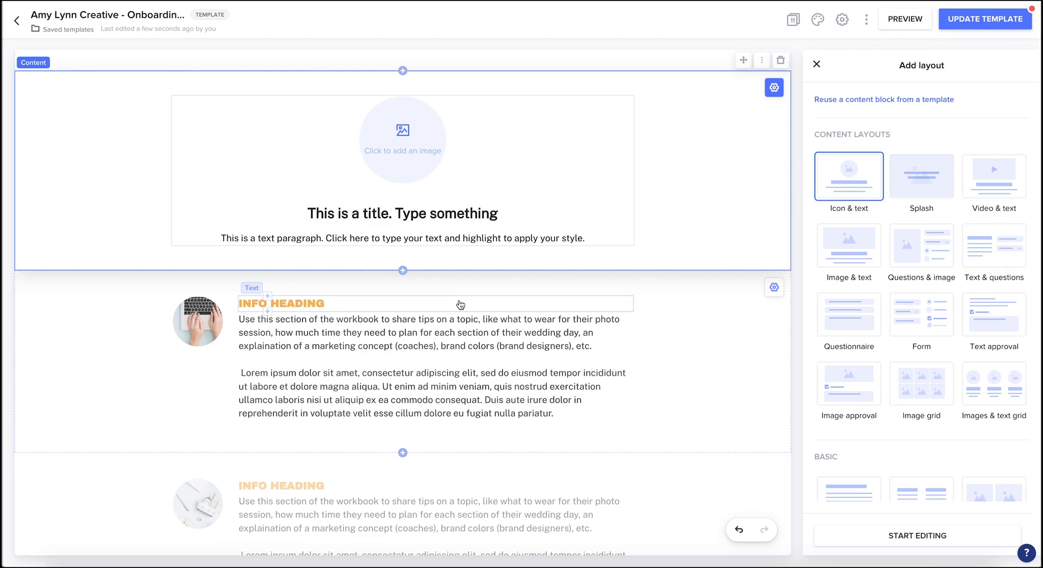
{"action": "scroll", "coordinate": [926, 320], "scroll_direction": "down", "scroll_amount": 2}
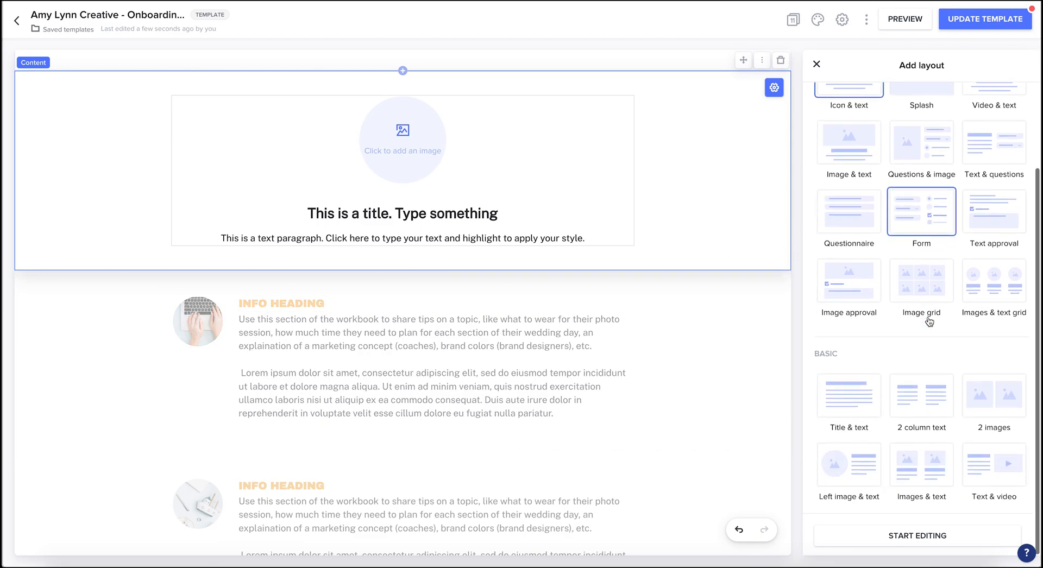
{"action": "scroll", "coordinate": [905, 250], "scroll_direction": "up", "scroll_amount": 2}
{"action": "scroll", "coordinate": [905, 249], "scroll_direction": "down", "scroll_amount": 2}
{"action": "scroll", "coordinate": [914, 325], "scroll_direction": "up", "scroll_amount": 2}
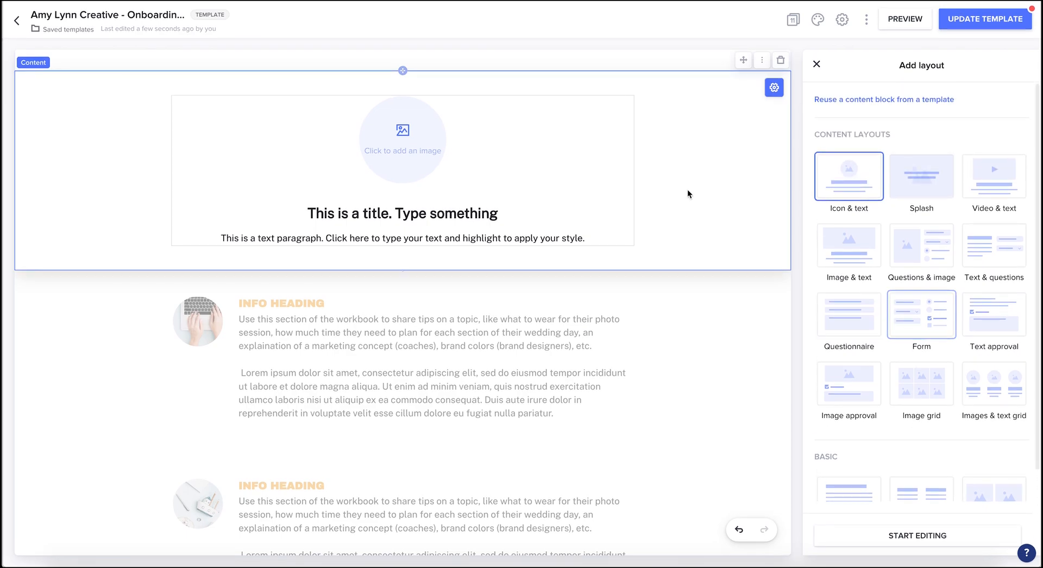
{"action": "scroll", "coordinate": [686, 189], "scroll_direction": "up", "scroll_amount": 2}
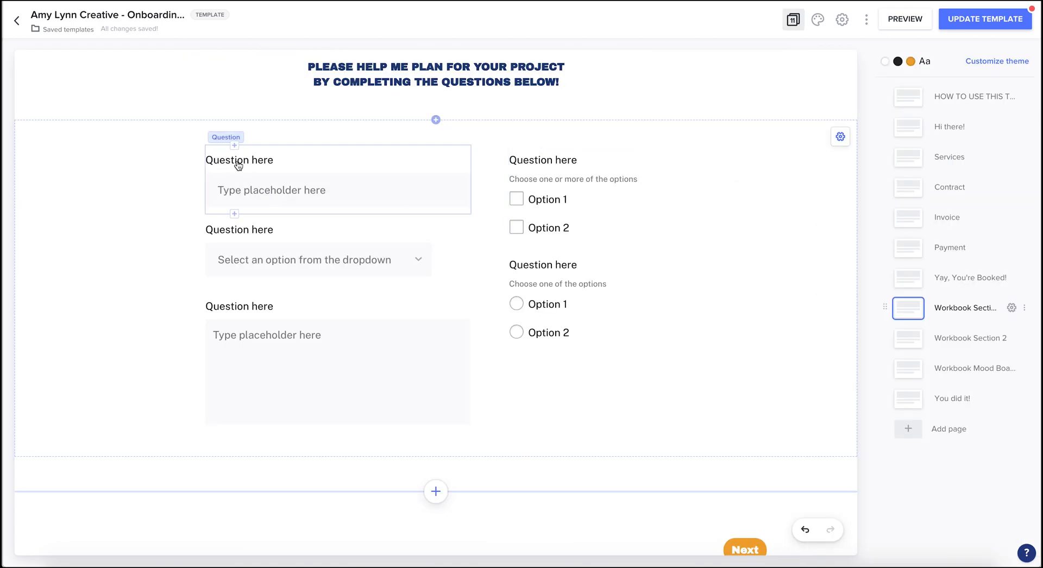
Step: Try "the" as placeholder text in the first short text question, clear it, and leave the question
{"action": "left_click", "coordinate": [237, 166]}
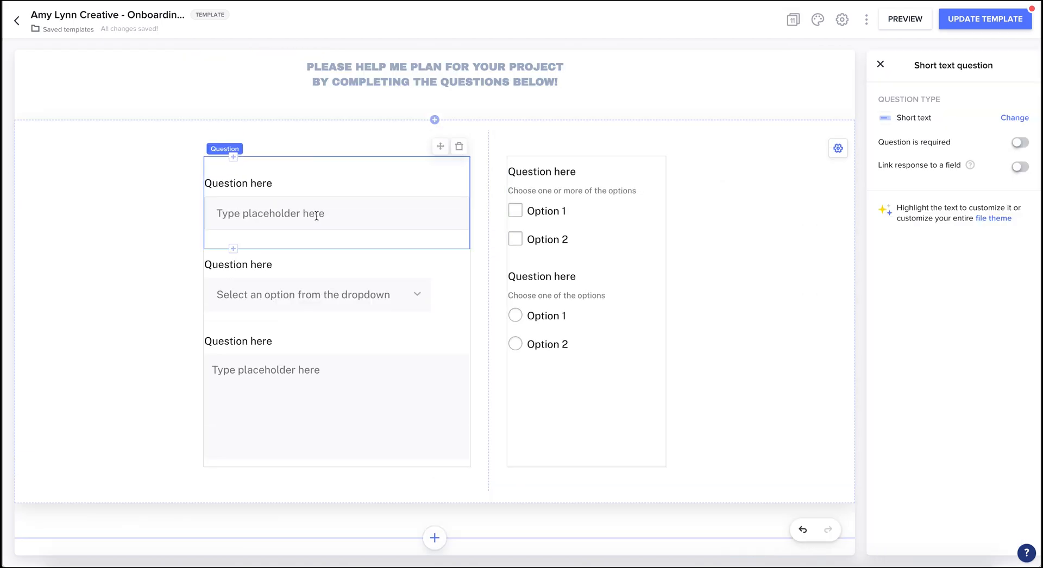
{"action": "left_click", "coordinate": [318, 220]}
{"action": "type", "text": "the"}
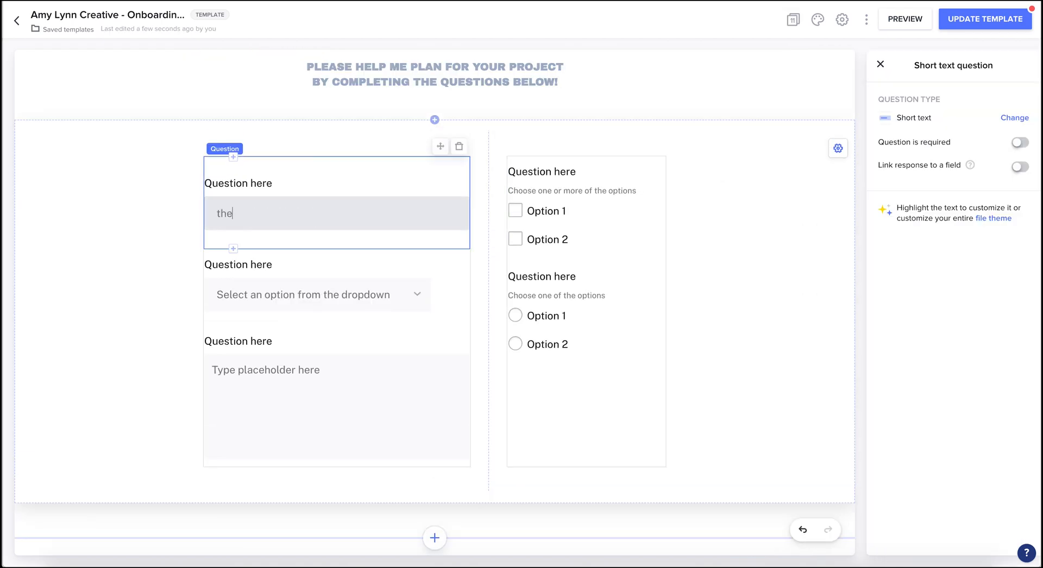
{"action": "key", "text": "BackSpace"}
{"action": "left_click", "coordinate": [117, 354]}
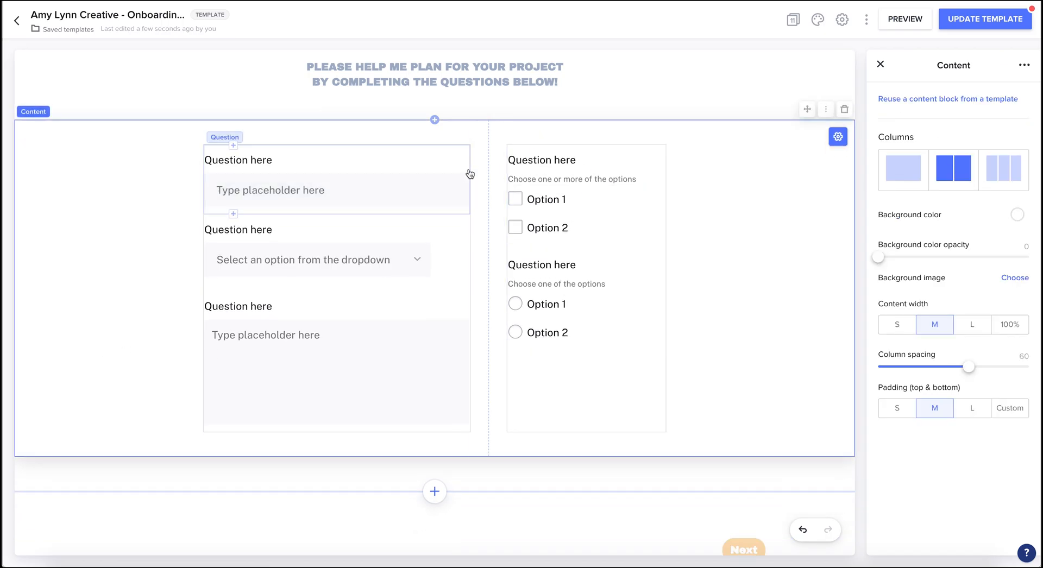
Step: Try making the first short text question required, and switch the requirement off again
{"action": "left_click", "coordinate": [451, 170]}
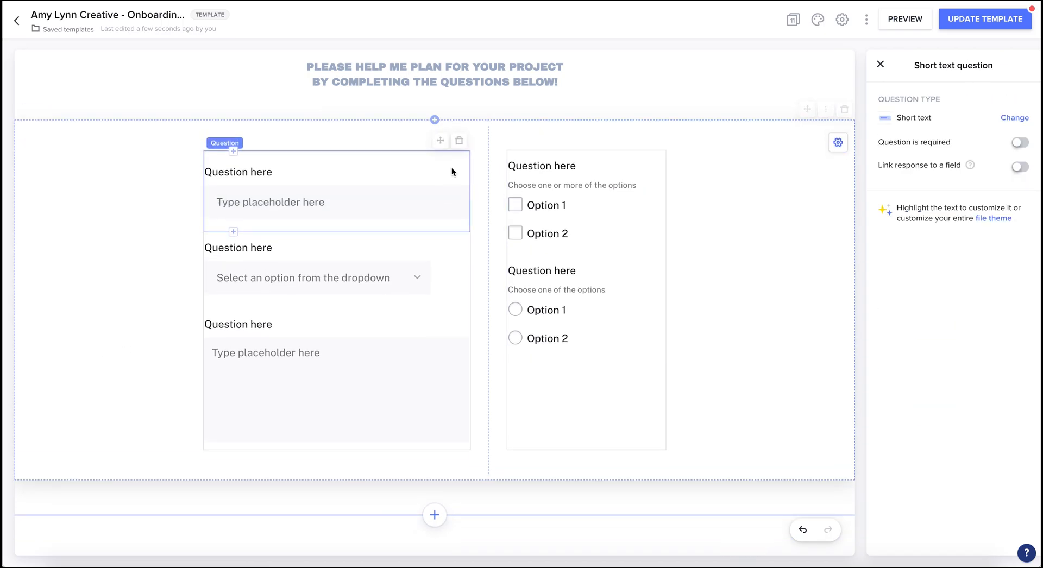
{"action": "left_click", "coordinate": [1019, 144]}
{"action": "left_click", "coordinate": [1021, 144]}
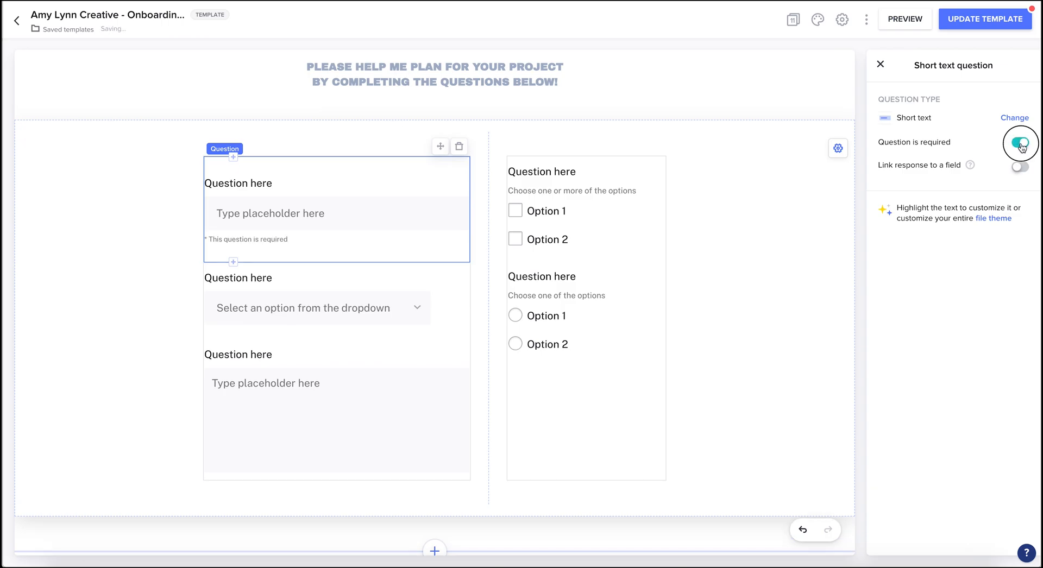
Step: Try the Long text and Date picker types on the first question, and return it to Short text
{"action": "left_click", "coordinate": [1016, 117]}
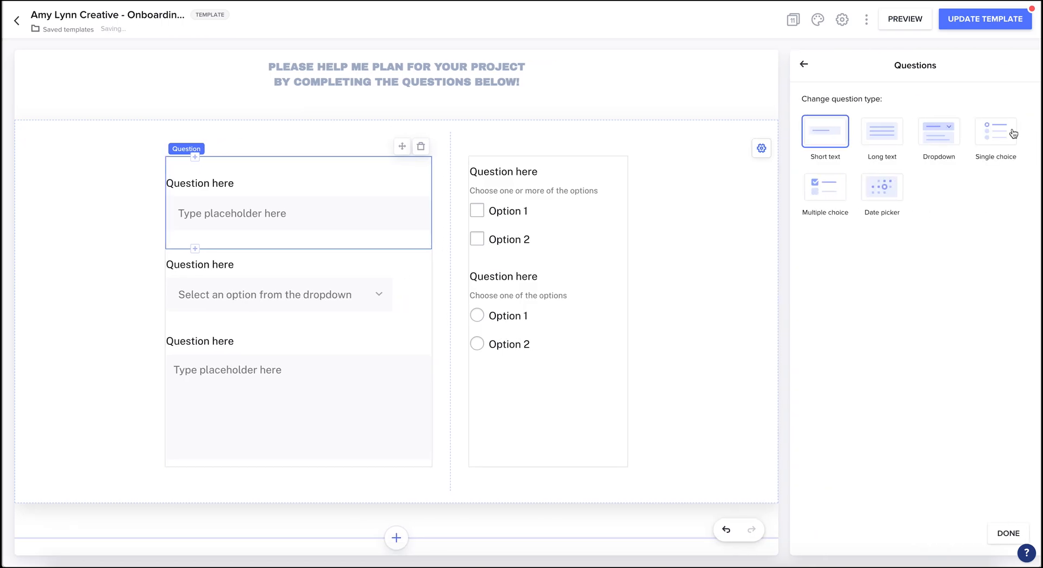
{"action": "left_click", "coordinate": [888, 140]}
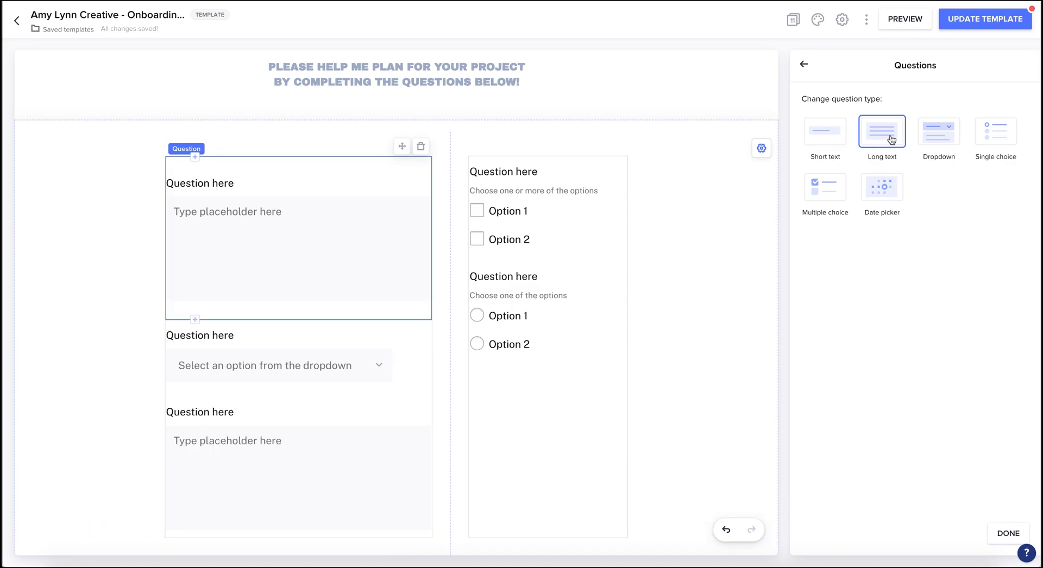
{"action": "left_click", "coordinate": [814, 143]}
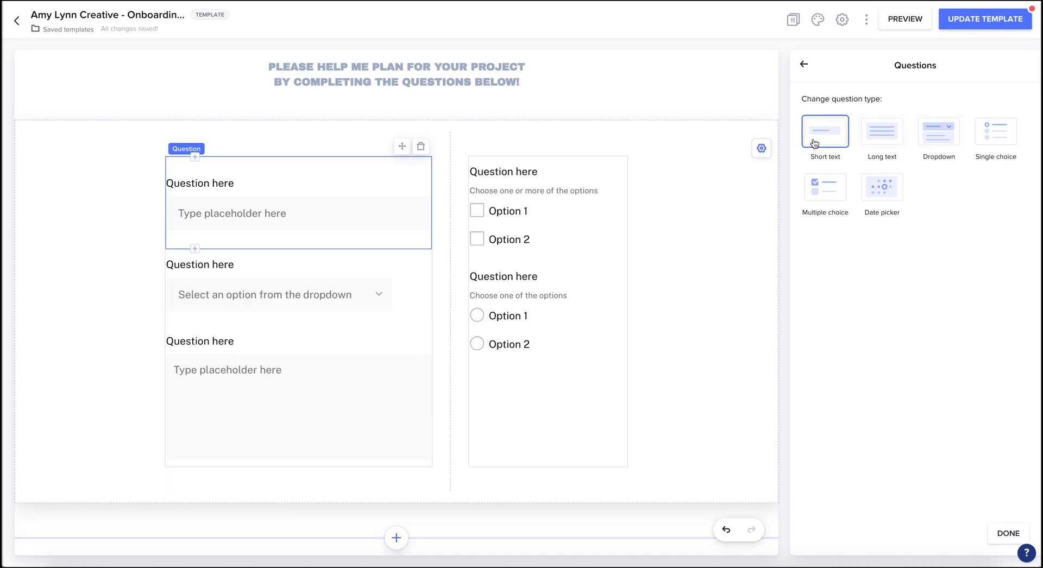
{"action": "left_click", "coordinate": [879, 188]}
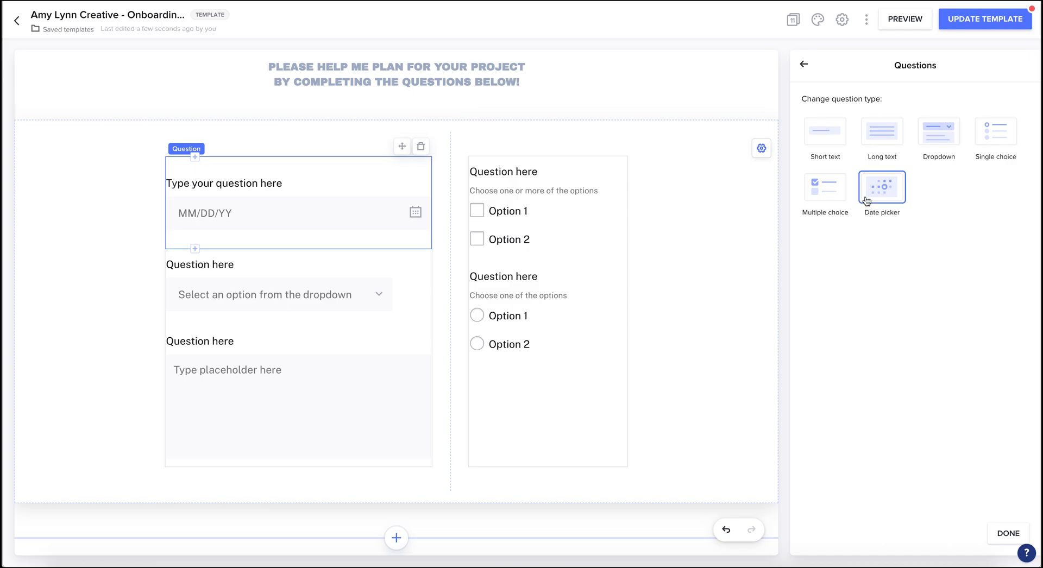
{"action": "left_click", "coordinate": [832, 140]}
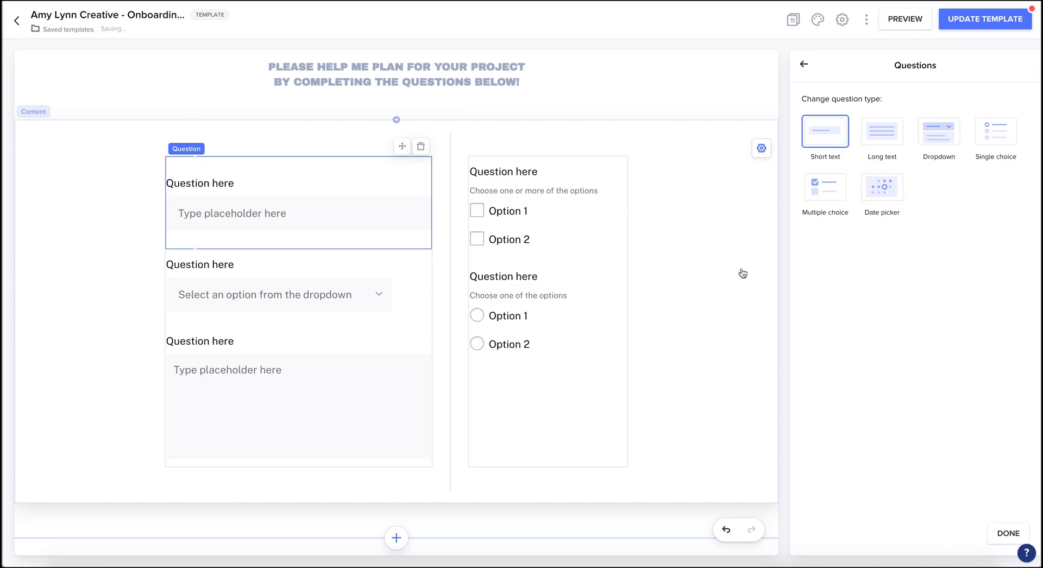
{"action": "left_click", "coordinate": [804, 65]}
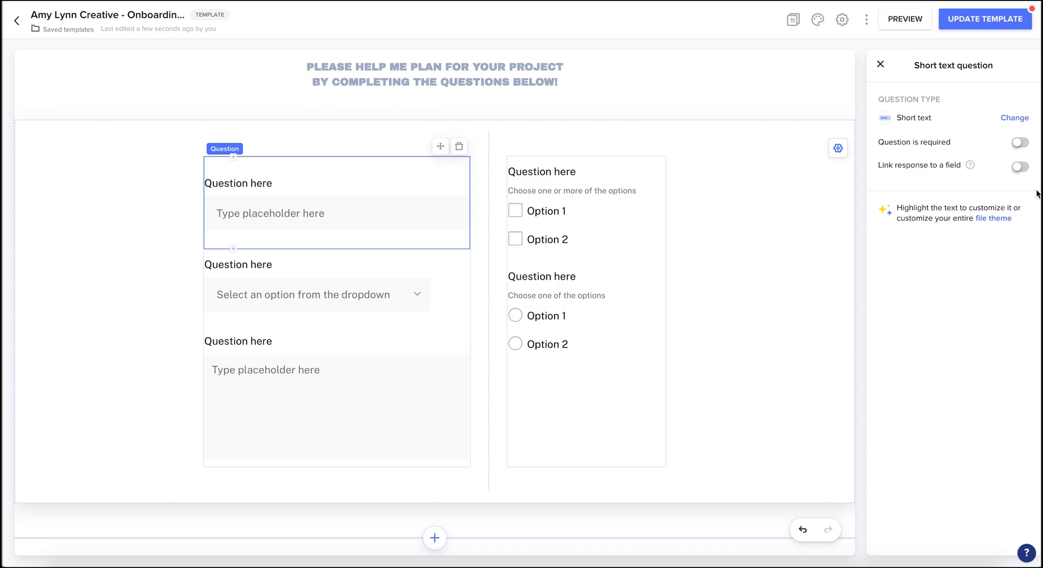
Step: Read the help on linking the short text question's response to a field, and leave the question
{"action": "mouse_move", "coordinate": [970, 165]}
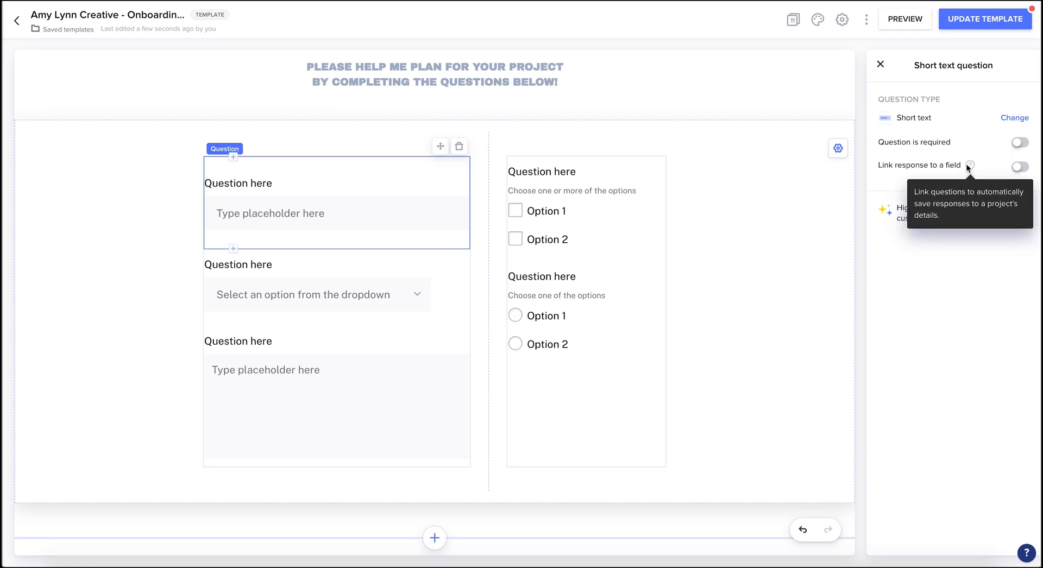
{"action": "left_click", "coordinate": [764, 343]}
{"action": "scroll", "coordinate": [764, 343], "scroll_direction": "down", "scroll_amount": 1}
{"action": "scroll", "coordinate": [765, 344], "scroll_direction": "up", "scroll_amount": 3}
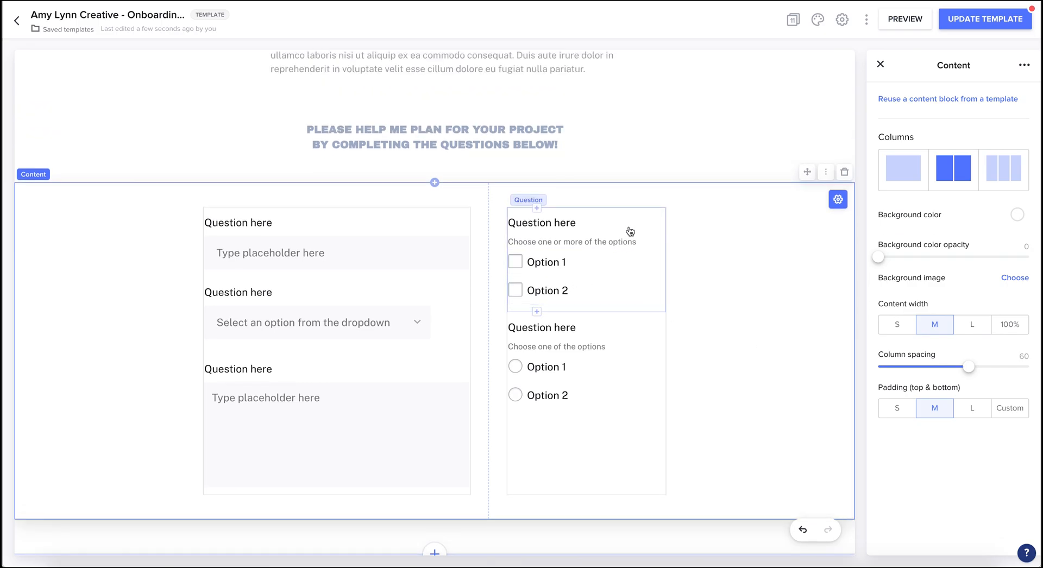
Step: Try making the multiple choice question required, switch the requirement off again, and leave the question
{"action": "left_click", "coordinate": [630, 227]}
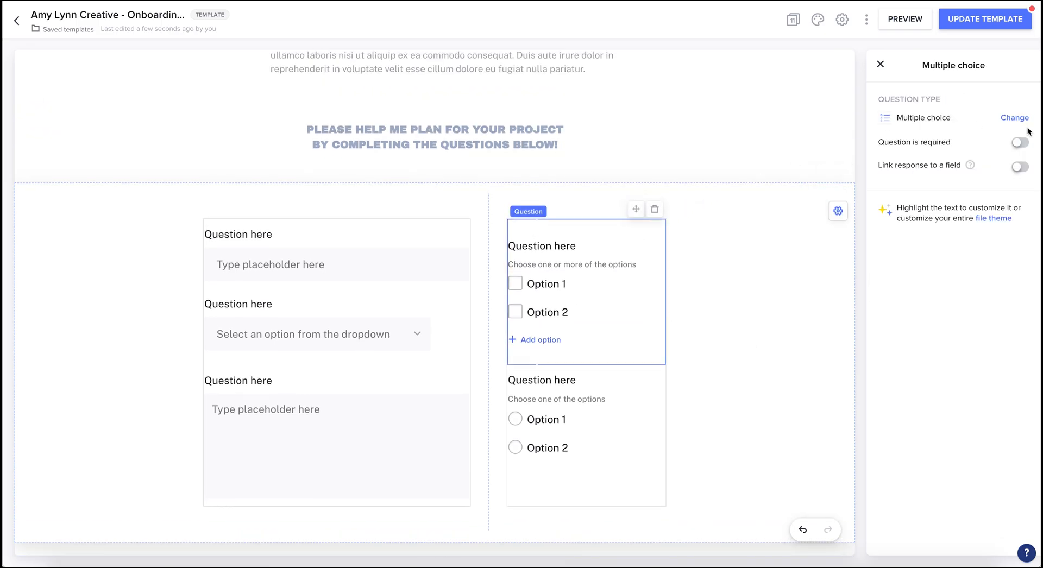
{"action": "left_click", "coordinate": [1020, 144]}
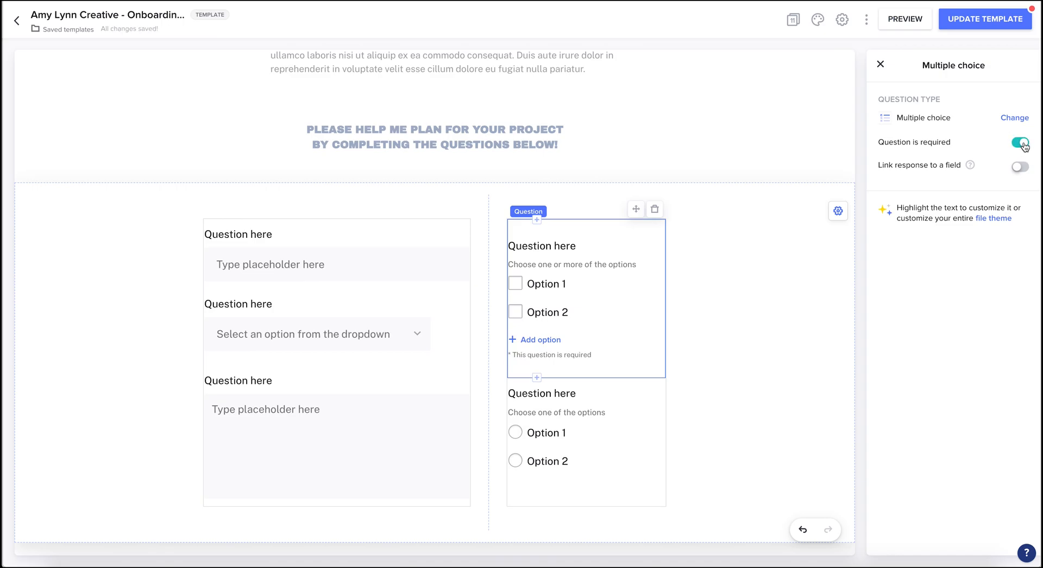
{"action": "left_click", "coordinate": [1025, 146]}
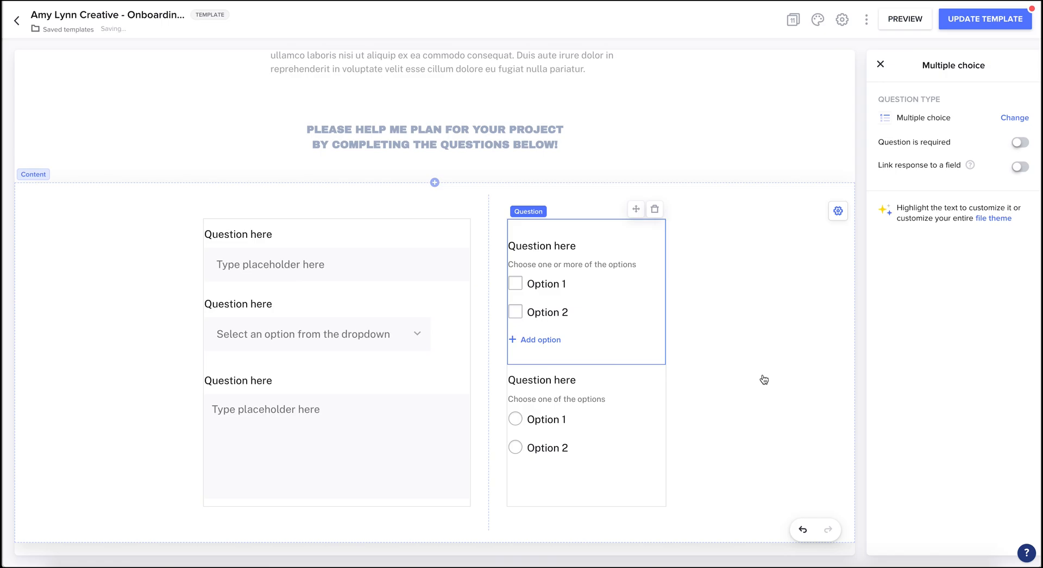
{"action": "scroll", "coordinate": [763, 379], "scroll_direction": "down", "scroll_amount": 2}
{"action": "scroll", "coordinate": [764, 379], "scroll_direction": "up", "scroll_amount": 2}
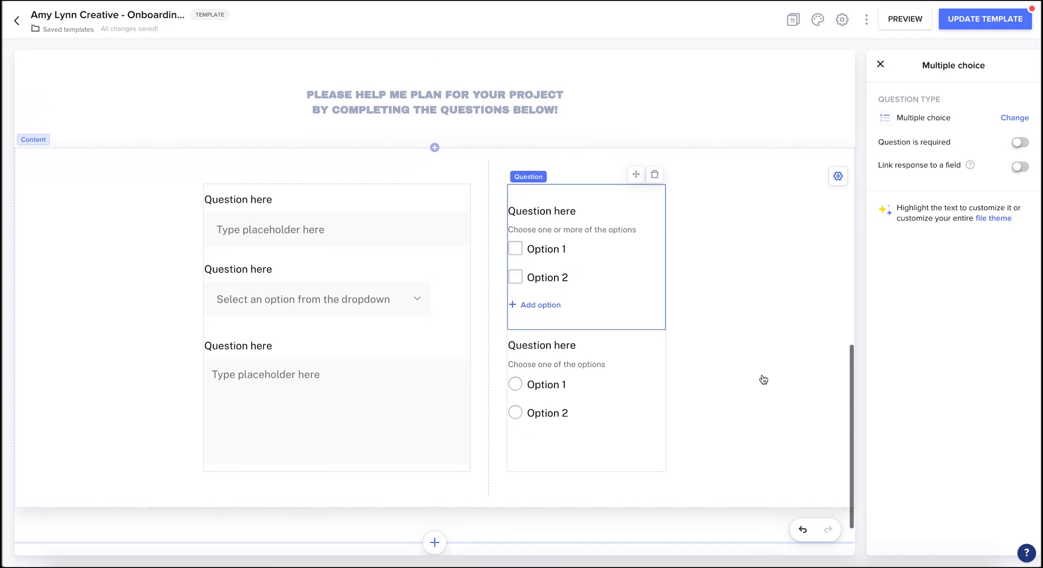
{"action": "left_click", "coordinate": [1018, 145]}
{"action": "left_click", "coordinate": [1018, 144]}
{"action": "left_click", "coordinate": [766, 271]}
{"action": "scroll", "coordinate": [766, 272], "scroll_direction": "down", "scroll_amount": 2}
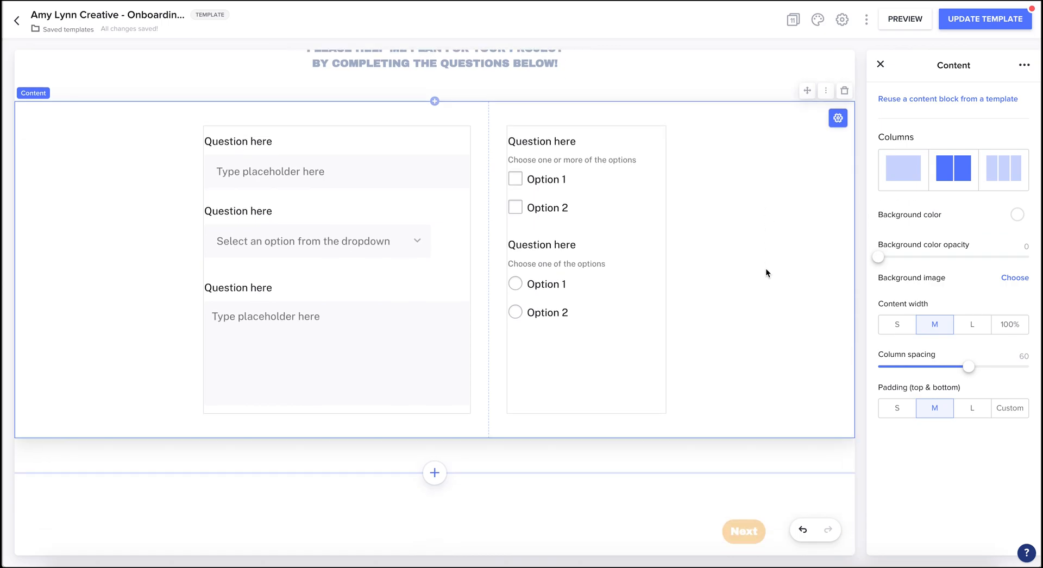
{"action": "scroll", "coordinate": [765, 272], "scroll_direction": "up", "scroll_amount": 2}
{"action": "scroll", "coordinate": [766, 270], "scroll_direction": "up", "scroll_amount": 1}
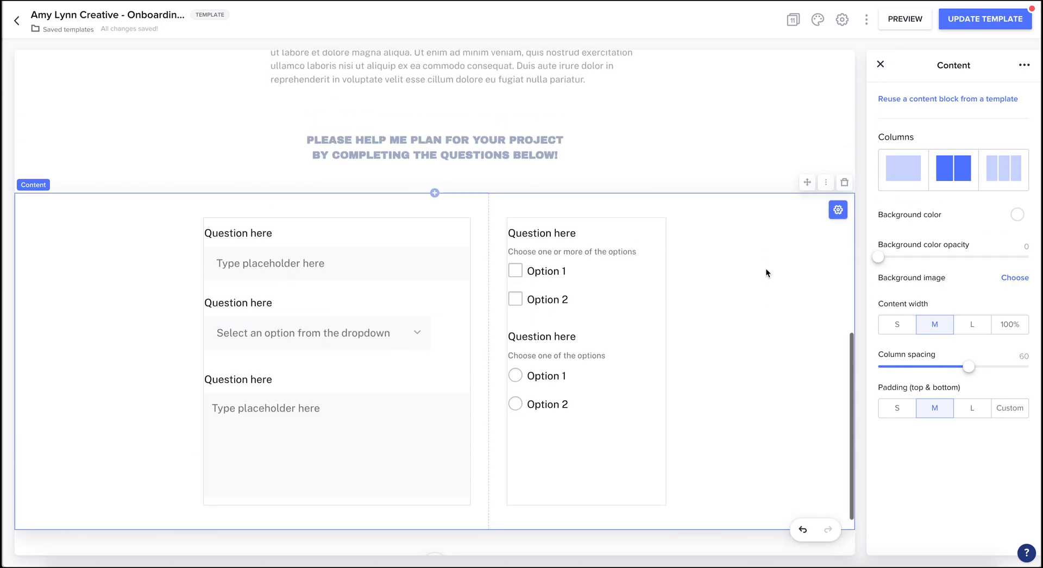
{"action": "left_click", "coordinate": [880, 66]}
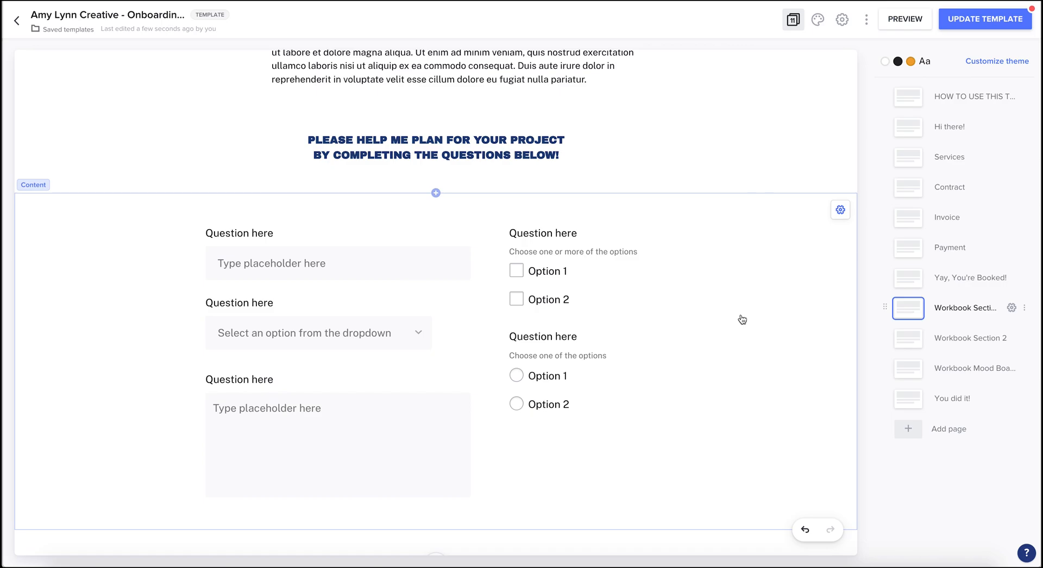
{"action": "left_click", "coordinate": [742, 319]}
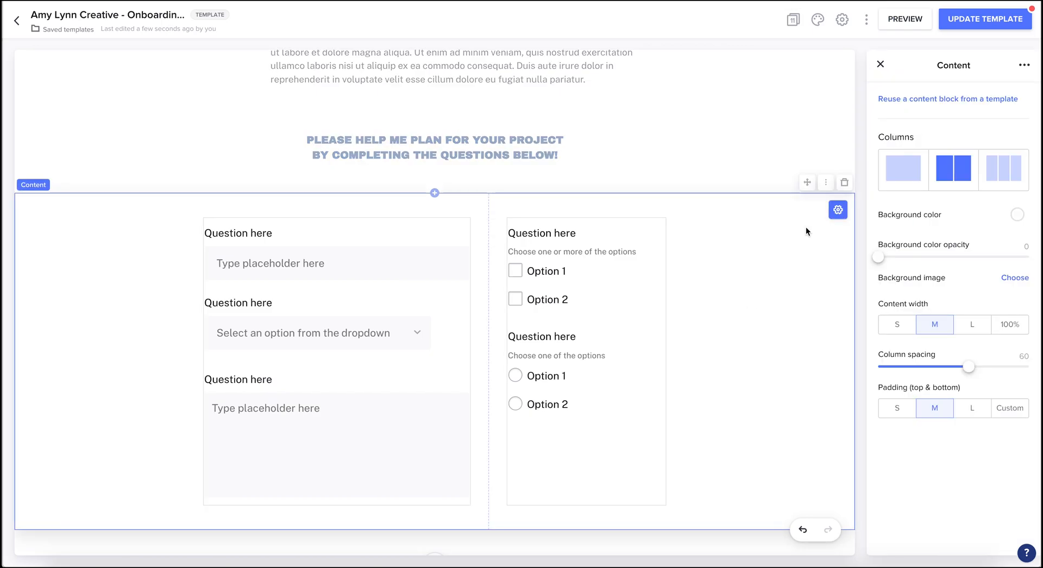
Step: Close the block settings, open the Workbook Section 2 page, and examine its info sections and project questions
{"action": "left_click", "coordinate": [879, 63]}
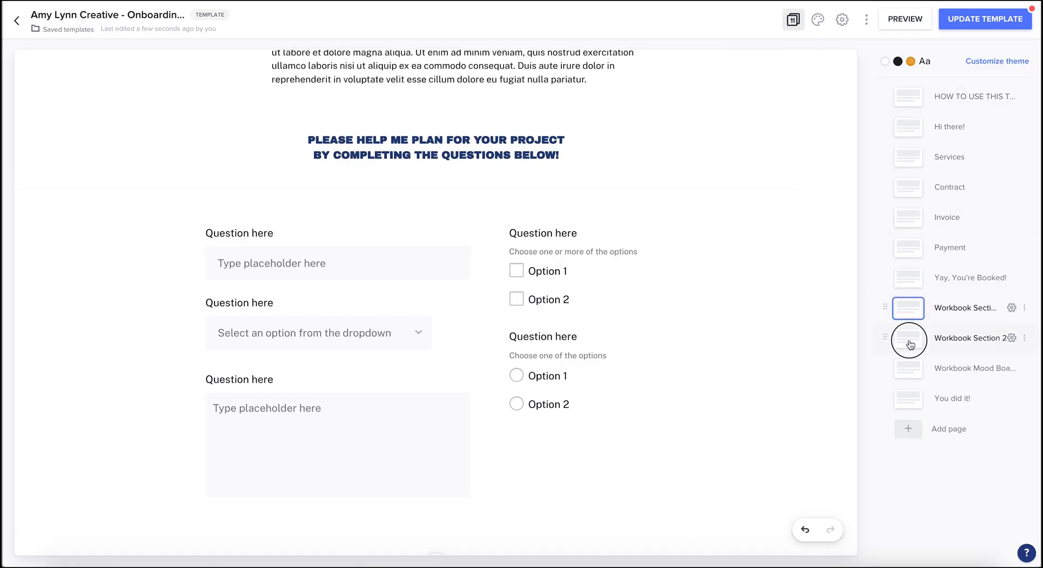
{"action": "left_click", "coordinate": [910, 341]}
{"action": "scroll", "coordinate": [814, 326], "scroll_direction": "down", "scroll_amount": 10}
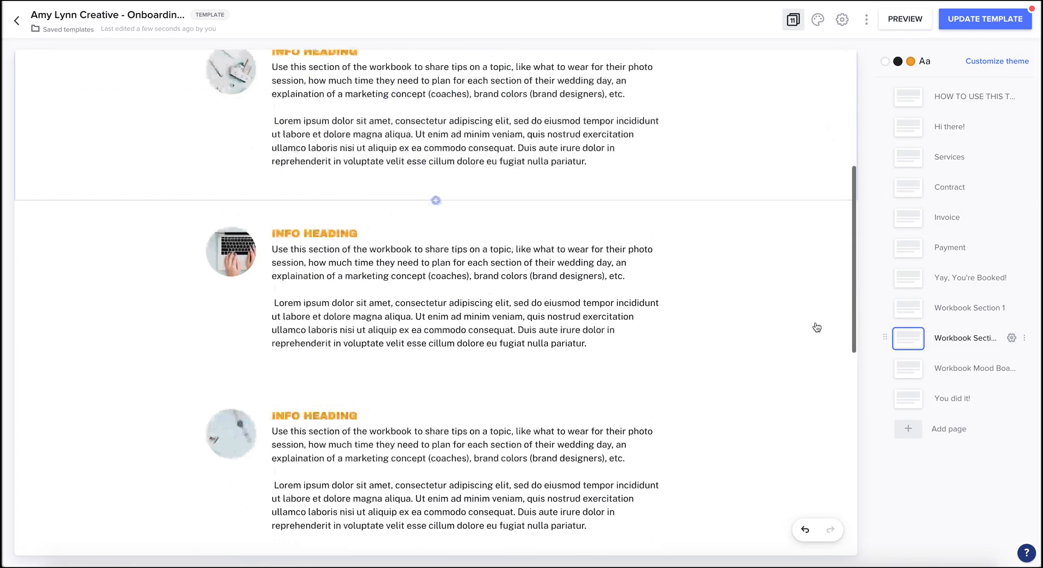
{"action": "scroll", "coordinate": [816, 327], "scroll_direction": "down", "scroll_amount": 5}
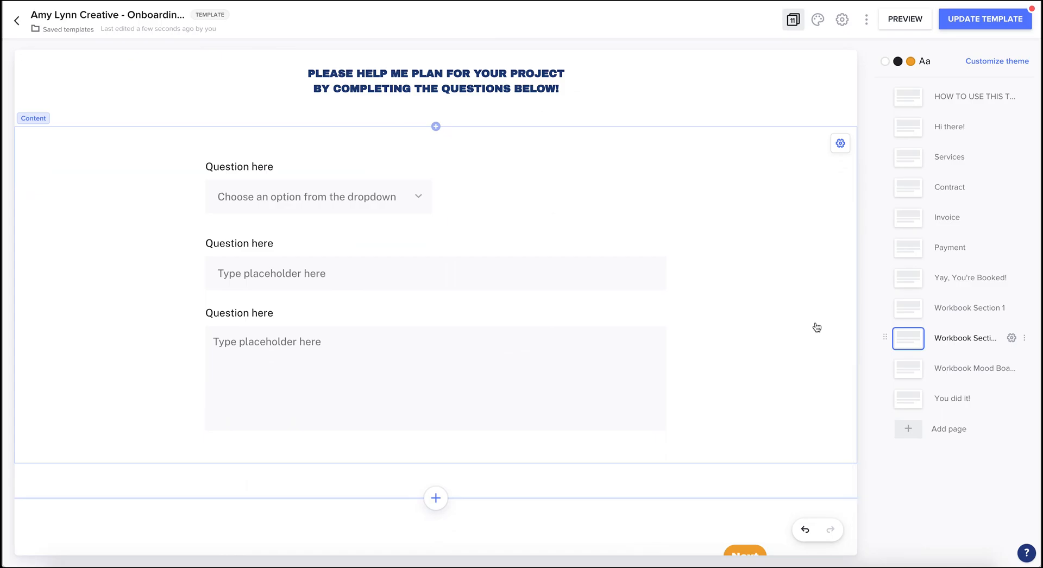
Step: View the actions available for the questions block, including the pages it can be moved to, and dismiss them
{"action": "left_click", "coordinate": [737, 185]}
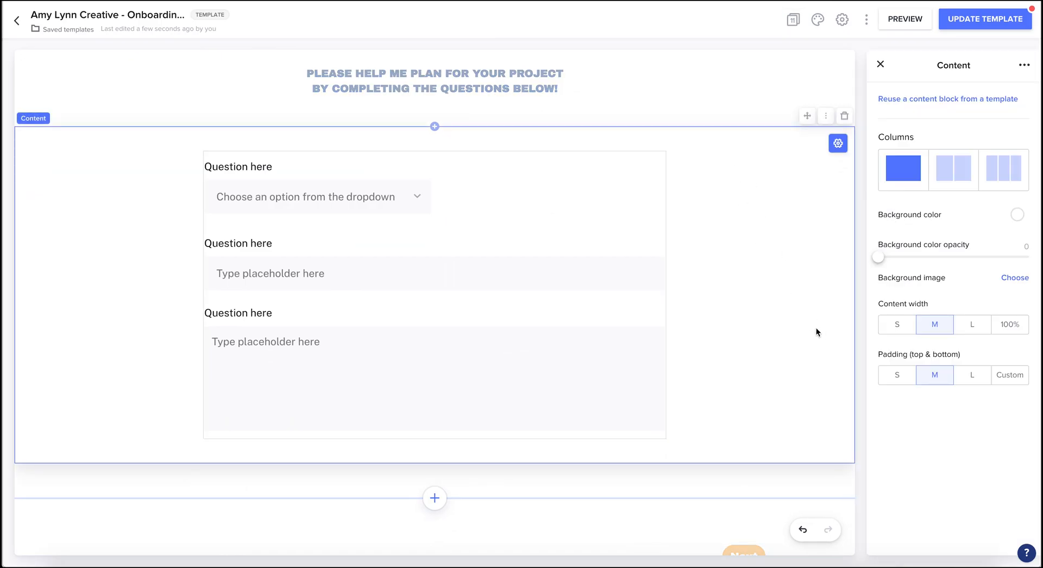
{"action": "left_click", "coordinate": [826, 116]}
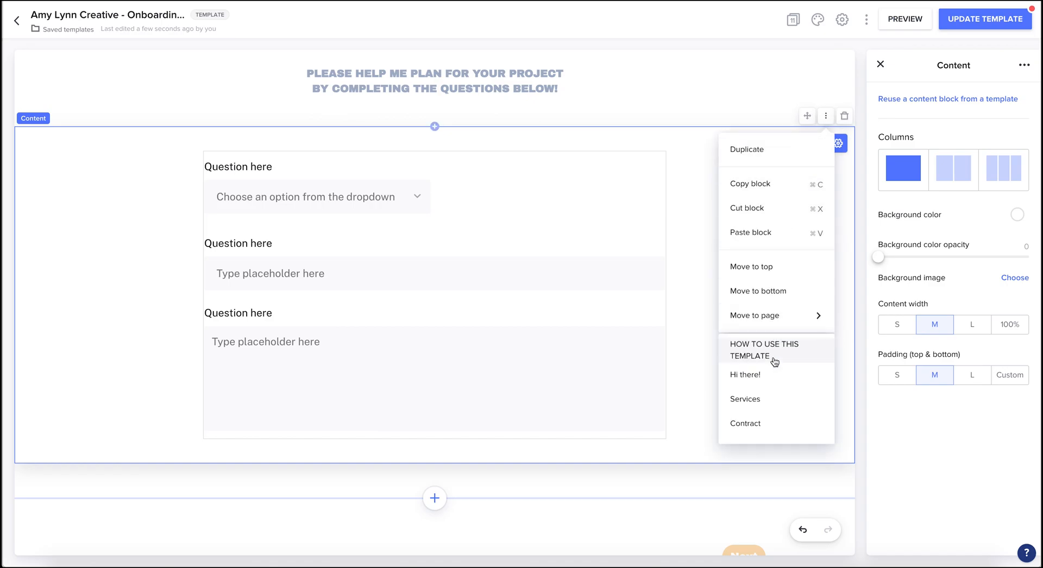
{"action": "left_click", "coordinate": [695, 356]}
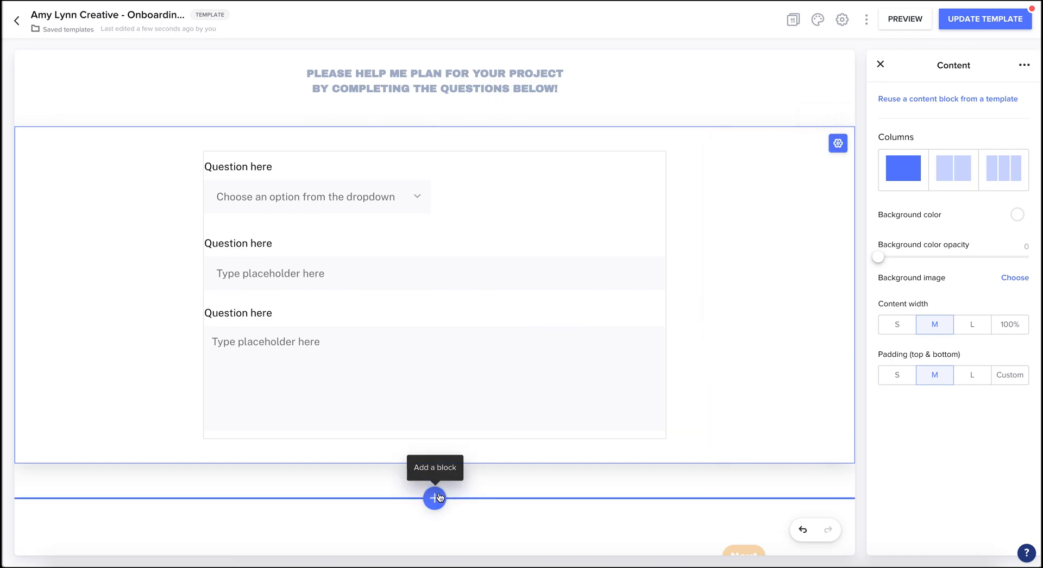
Step: Browse the block types that can be added below the questions block, including pasting from the clipboard, and cancel
{"action": "left_click", "coordinate": [435, 498]}
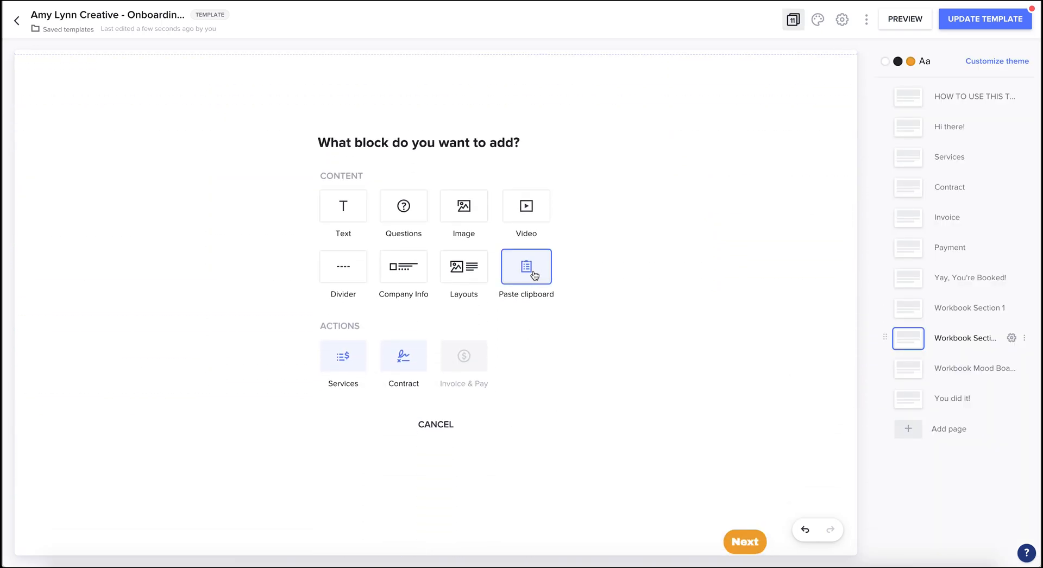
{"action": "left_click", "coordinate": [542, 272]}
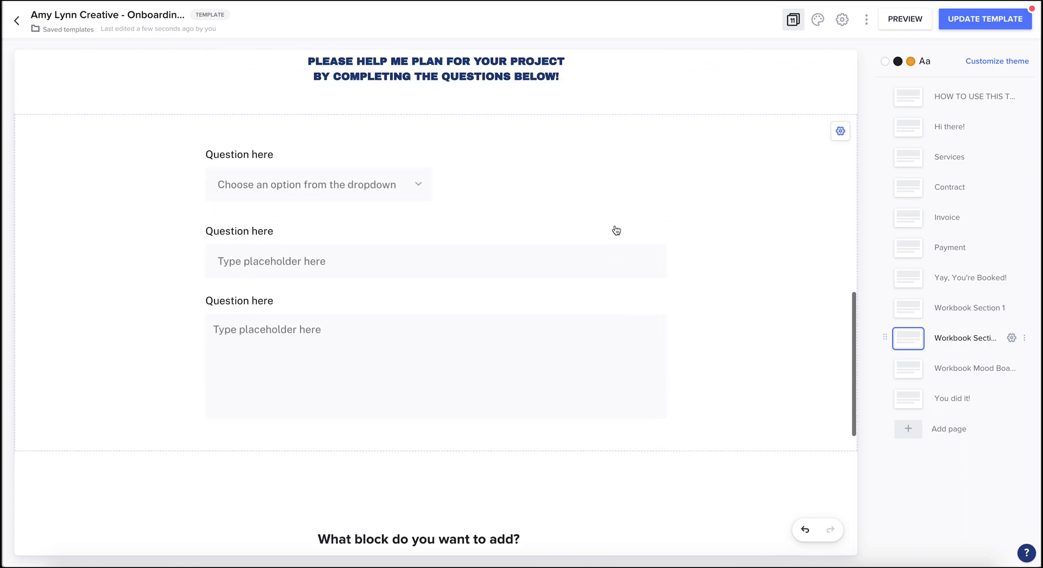
{"action": "scroll", "coordinate": [682, 350], "scroll_direction": "down", "scroll_amount": 5}
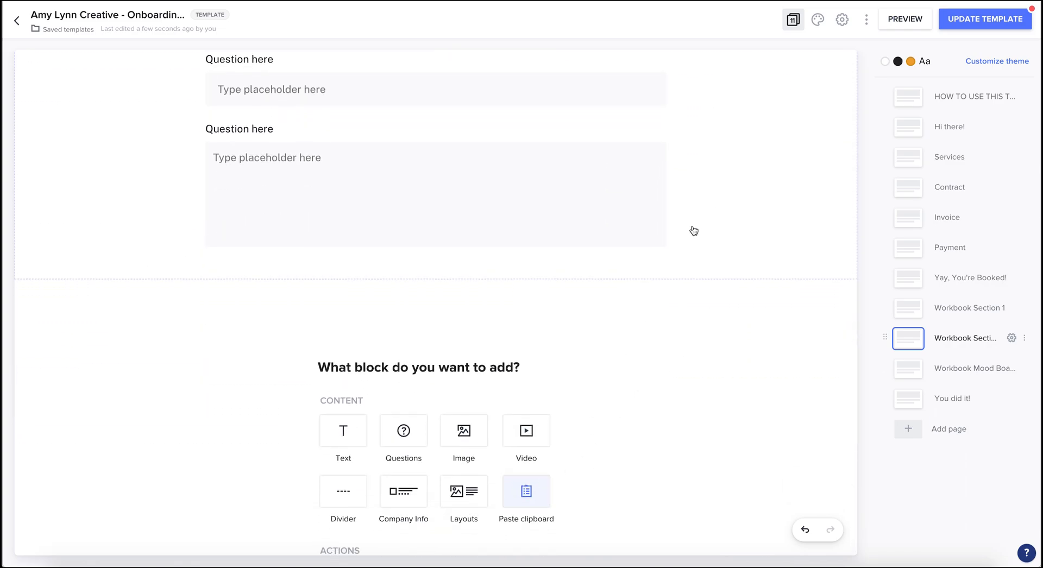
{"action": "scroll", "coordinate": [694, 231], "scroll_direction": "up", "scroll_amount": 10}
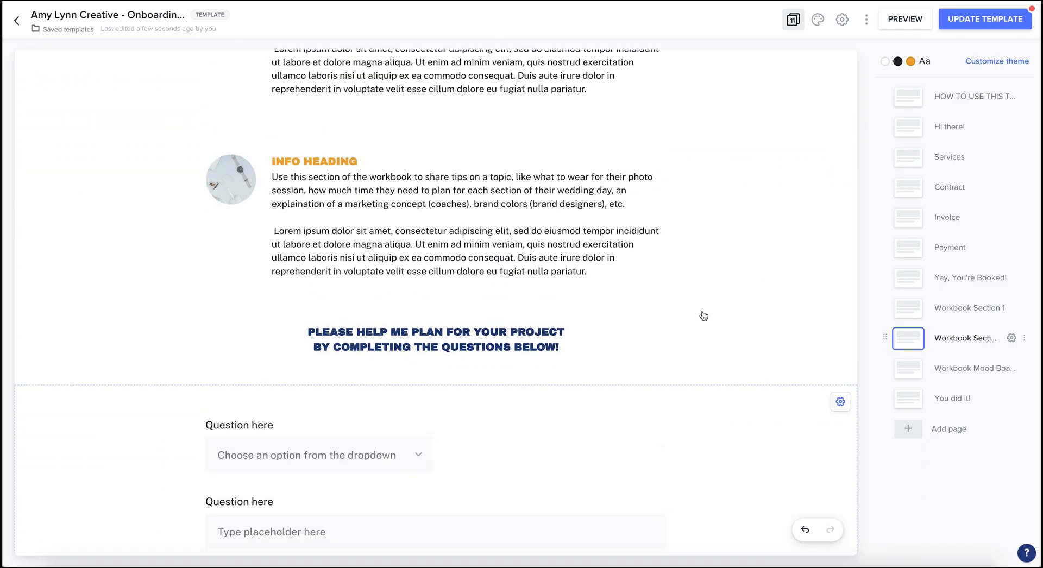
{"action": "scroll", "coordinate": [703, 316], "scroll_direction": "down", "scroll_amount": 10}
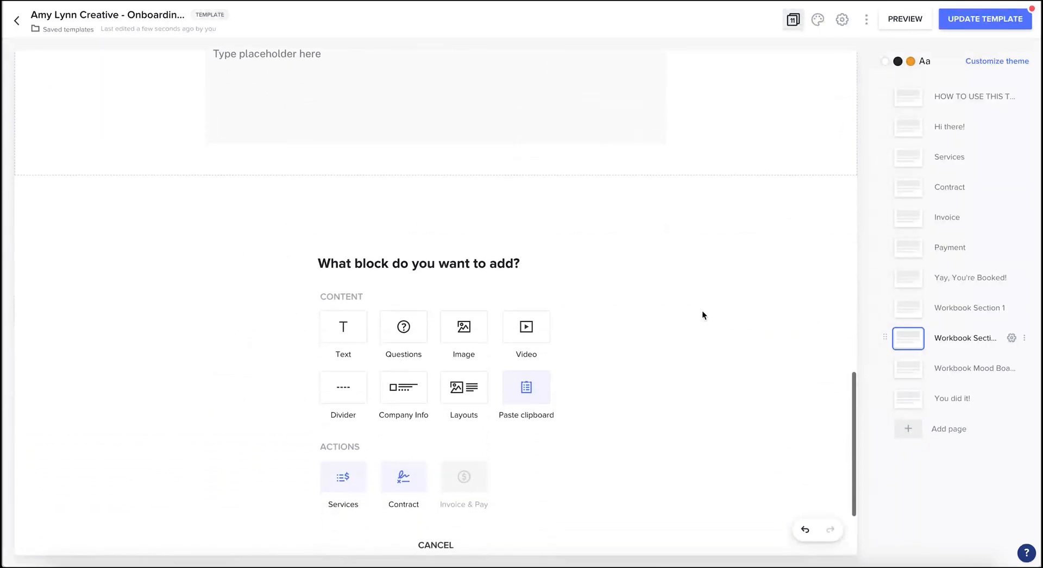
{"action": "left_click", "coordinate": [436, 492]}
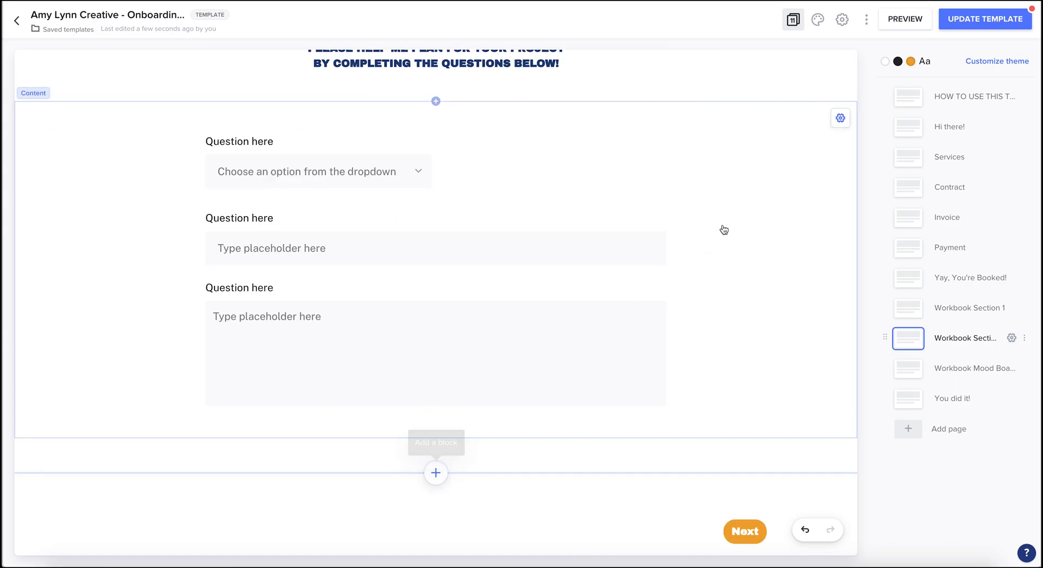
Step: Open the Workbook Mood Board Approval page, examine the mood board approval section, and show the approval checkbox question's settings
{"action": "scroll", "coordinate": [723, 229], "scroll_direction": "up", "scroll_amount": 3}
{"action": "scroll", "coordinate": [723, 229], "scroll_direction": "up", "scroll_amount": 8}
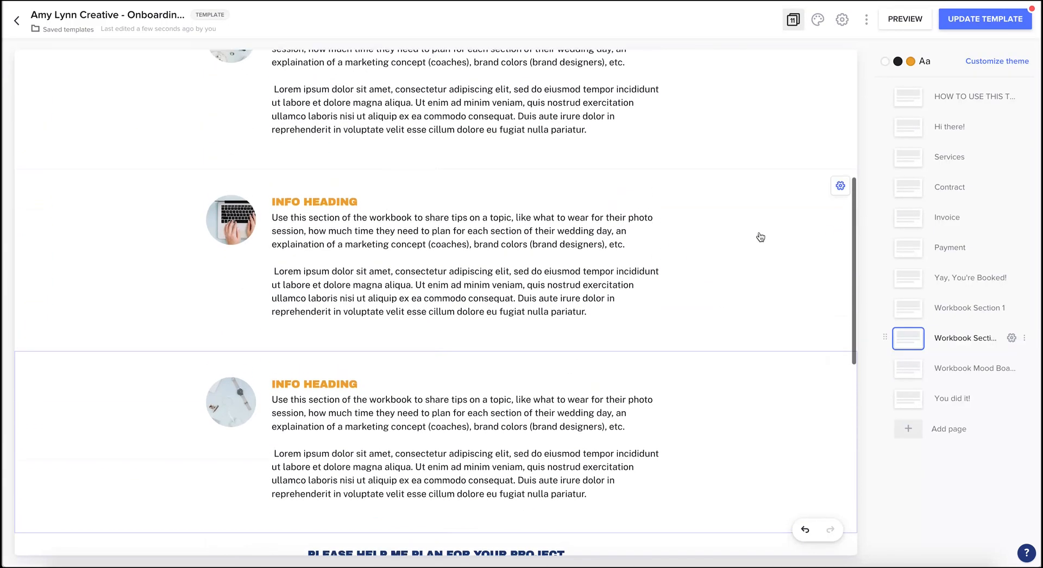
{"action": "left_click", "coordinate": [908, 375]}
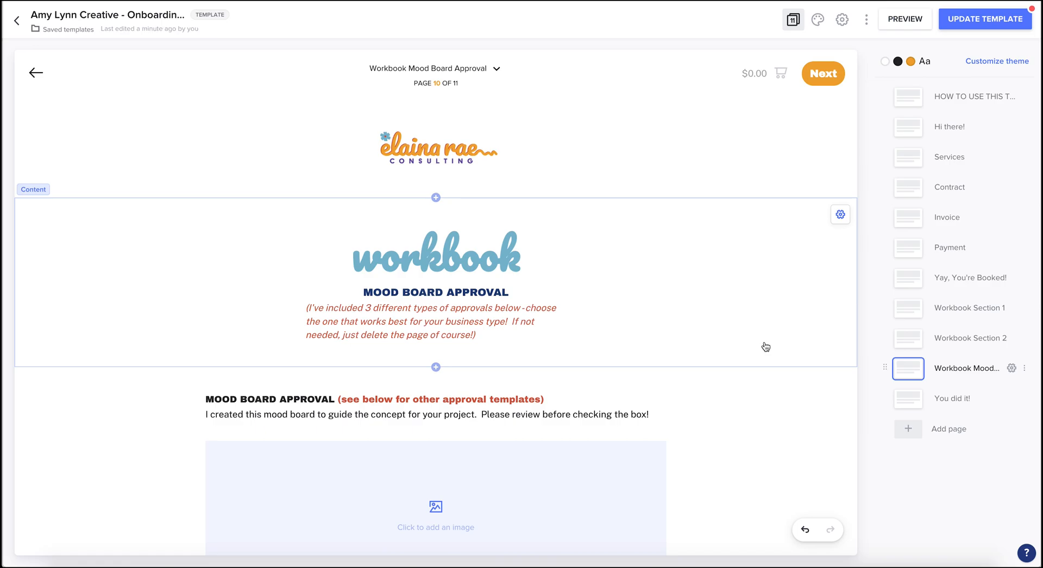
{"action": "scroll", "coordinate": [765, 347], "scroll_direction": "down", "scroll_amount": 3}
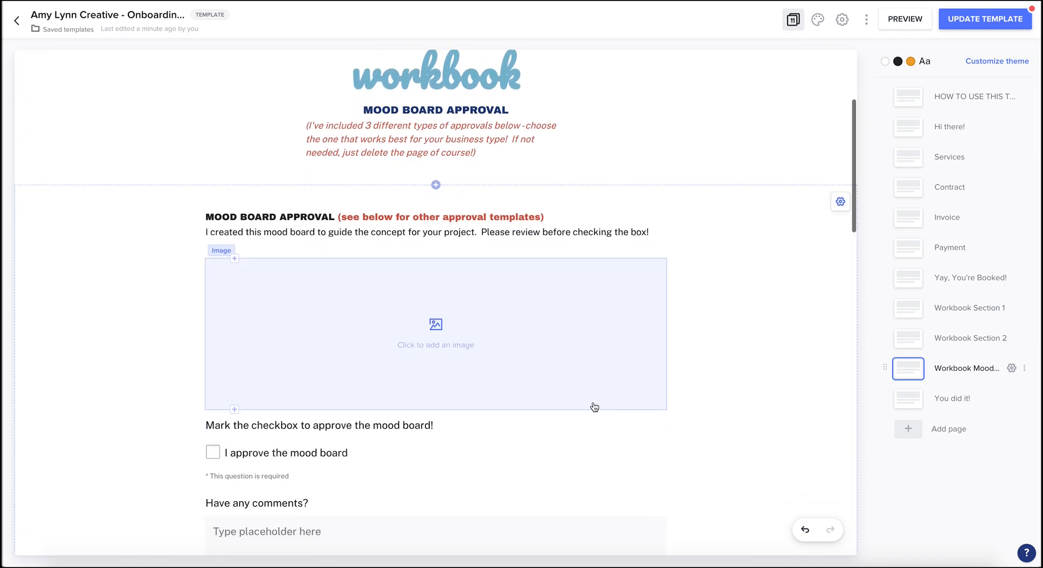
{"action": "scroll", "coordinate": [594, 407], "scroll_direction": "down", "scroll_amount": 1}
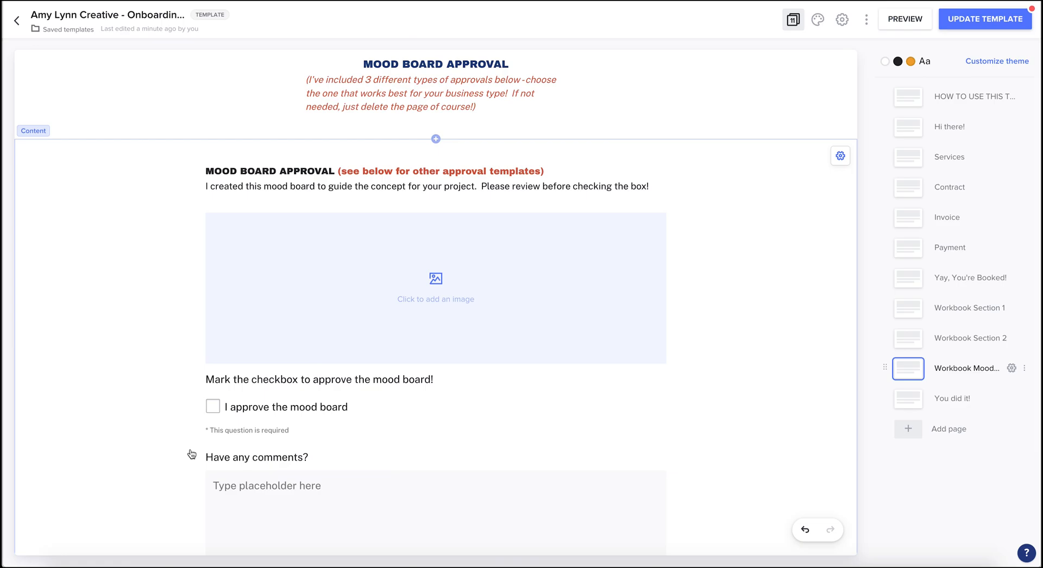
{"action": "scroll", "coordinate": [196, 451], "scroll_direction": "down", "scroll_amount": 2}
{"action": "left_click", "coordinate": [270, 357]}
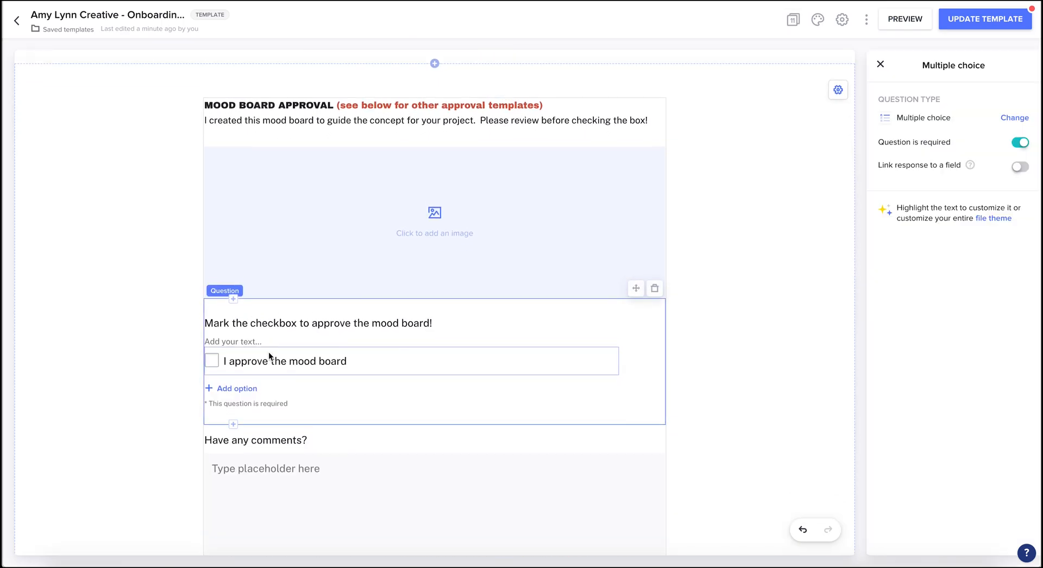
Step: Examine the alternate mood board approval section and view the image library for one of its image placeholders without choosing an image
{"action": "left_click", "coordinate": [100, 394]}
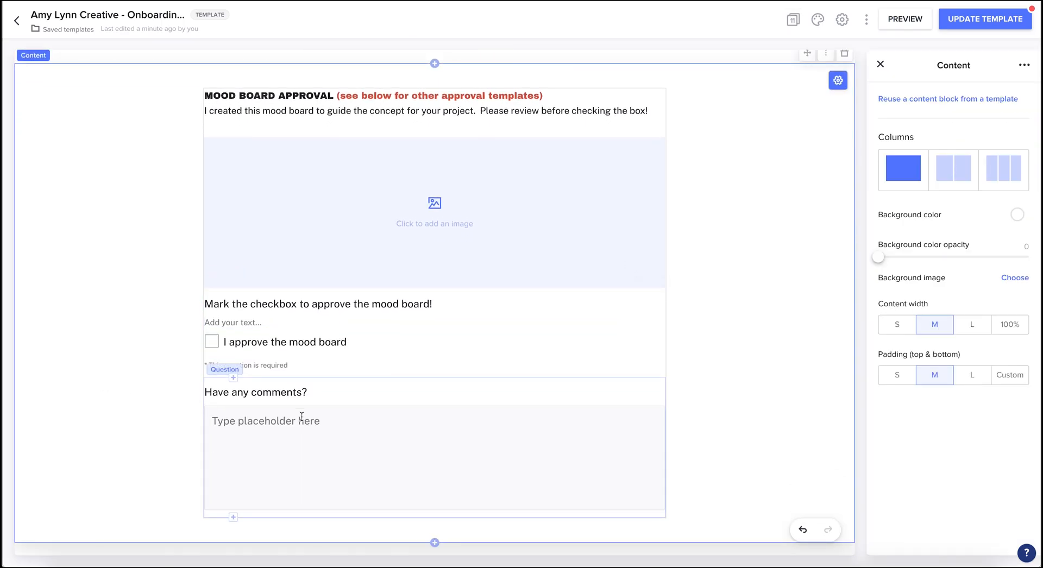
{"action": "scroll", "coordinate": [301, 417], "scroll_direction": "down", "scroll_amount": 9}
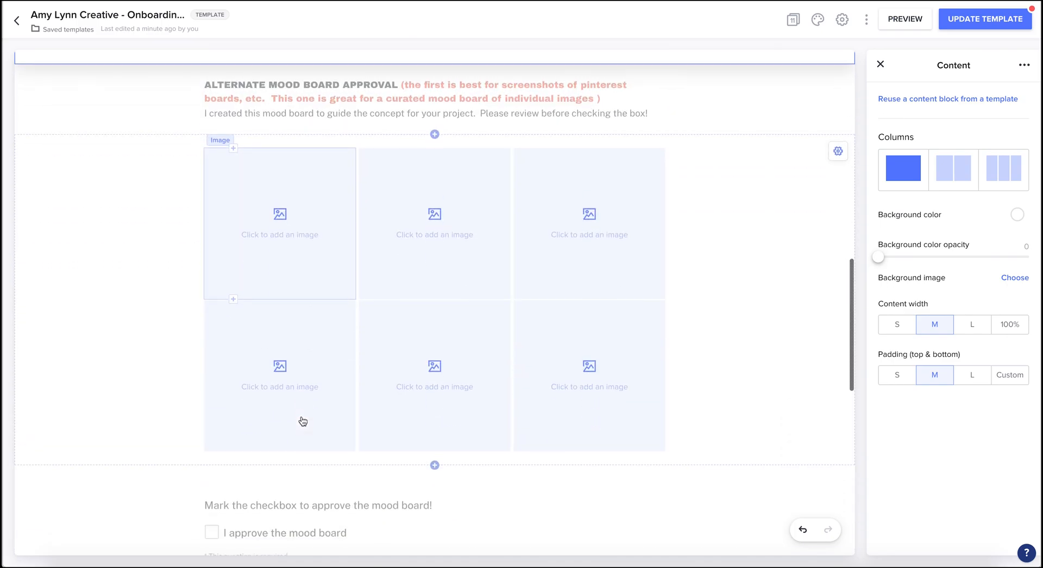
{"action": "scroll", "coordinate": [303, 421], "scroll_direction": "up", "scroll_amount": 1}
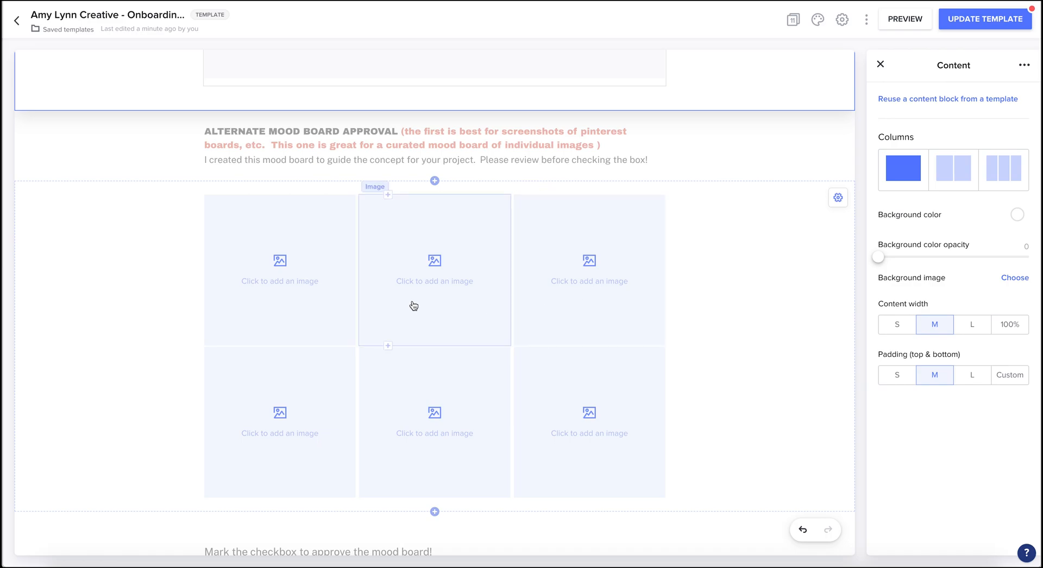
{"action": "left_click", "coordinate": [586, 298]}
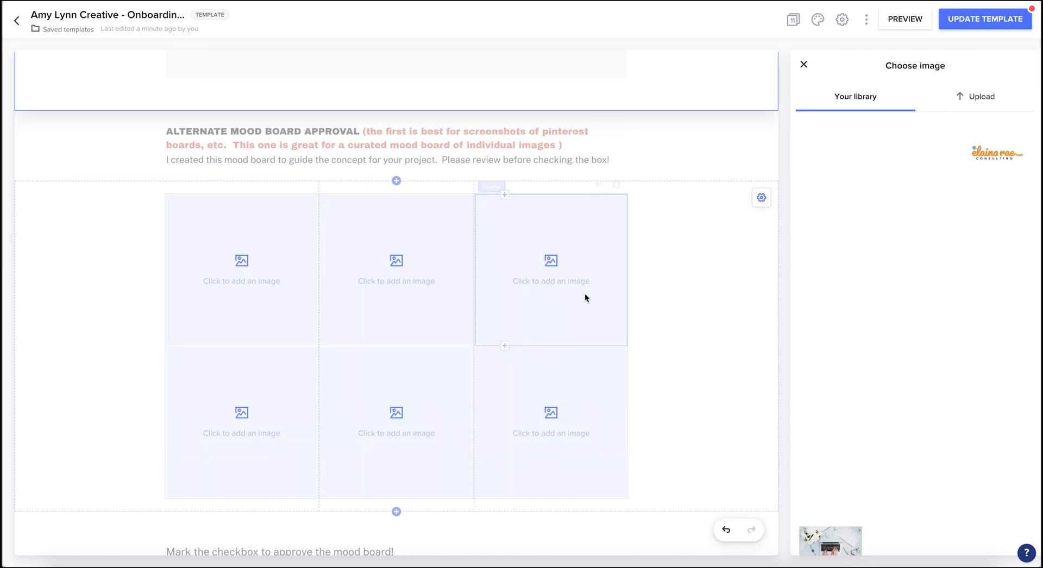
{"action": "left_click", "coordinate": [803, 65]}
Step: Examine the alternate timeline/copy approval section, view its block settings and the text placeholder for the approval content, and close the settings
{"action": "scroll", "coordinate": [692, 368], "scroll_direction": "down", "scroll_amount": 5}
{"action": "scroll", "coordinate": [695, 369], "scroll_direction": "down", "scroll_amount": 3}
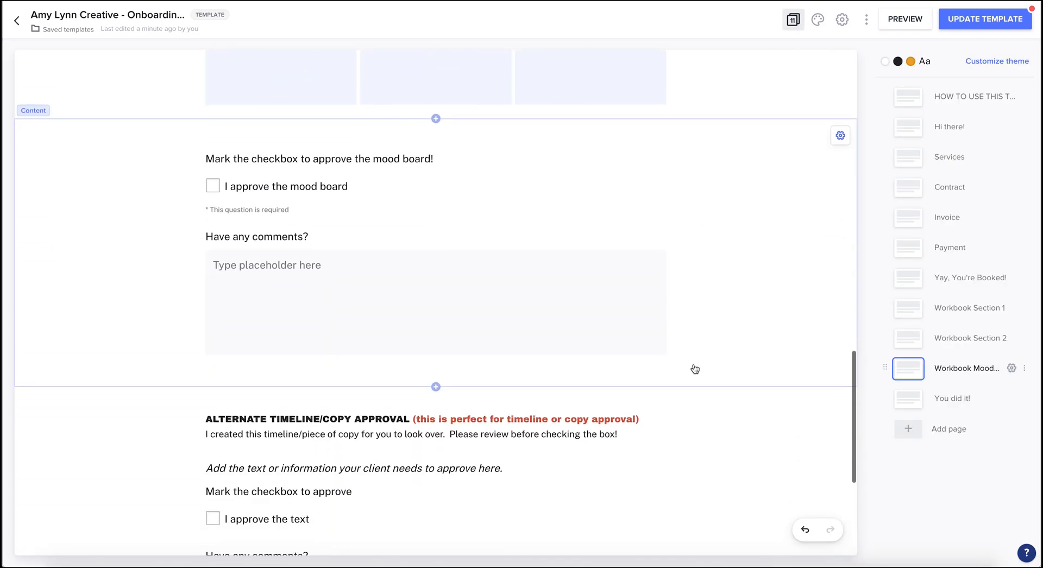
{"action": "scroll", "coordinate": [695, 369], "scroll_direction": "down", "scroll_amount": 2}
{"action": "scroll", "coordinate": [695, 369], "scroll_direction": "down", "scroll_amount": 2}
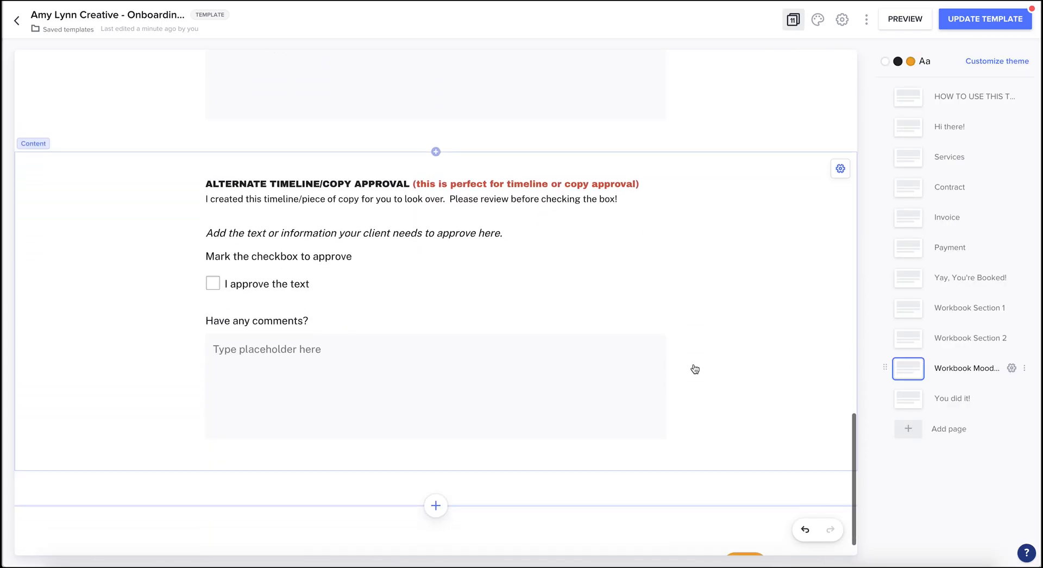
{"action": "left_click", "coordinate": [743, 300]}
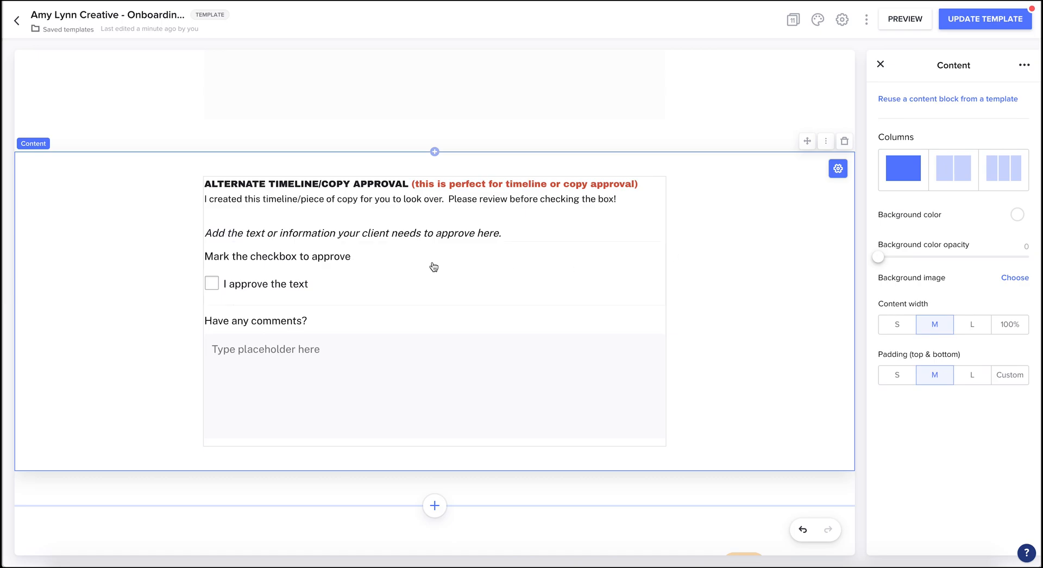
{"action": "left_click", "coordinate": [489, 239]}
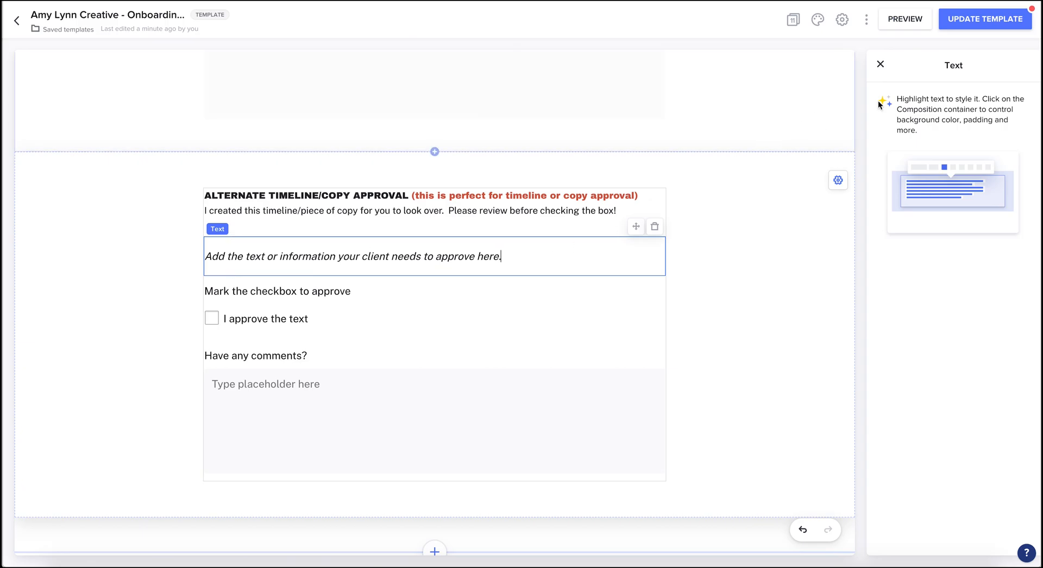
{"action": "left_click", "coordinate": [880, 65]}
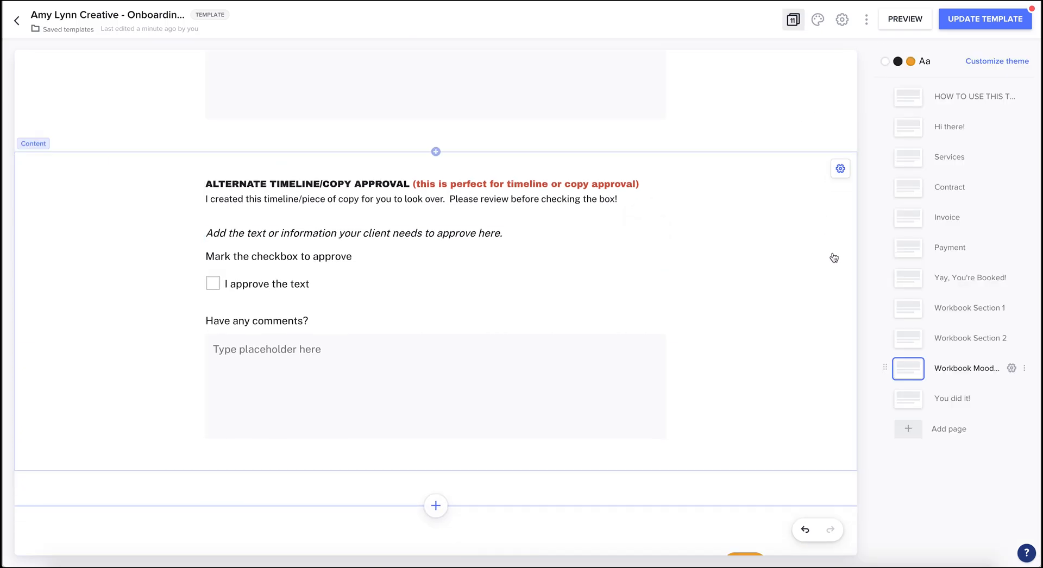
Step: Review the three approval sections of the Workbook Mood Board Approval page and return to its heading
{"action": "scroll", "coordinate": [834, 261], "scroll_direction": "up", "scroll_amount": 15}
{"action": "scroll", "coordinate": [834, 263], "scroll_direction": "down", "scroll_amount": 14}
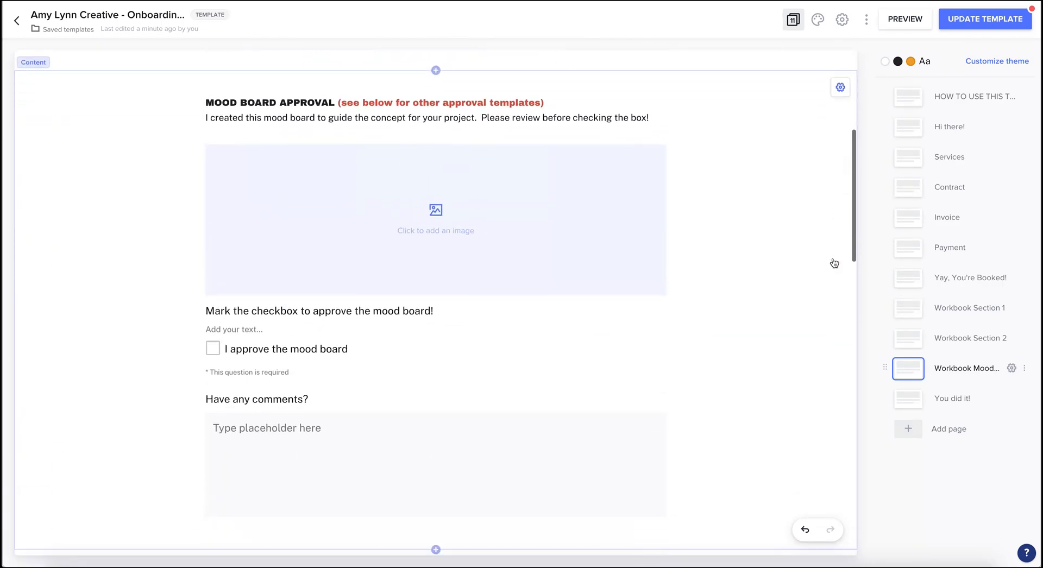
{"action": "scroll", "coordinate": [834, 263], "scroll_direction": "up", "scroll_amount": 15}
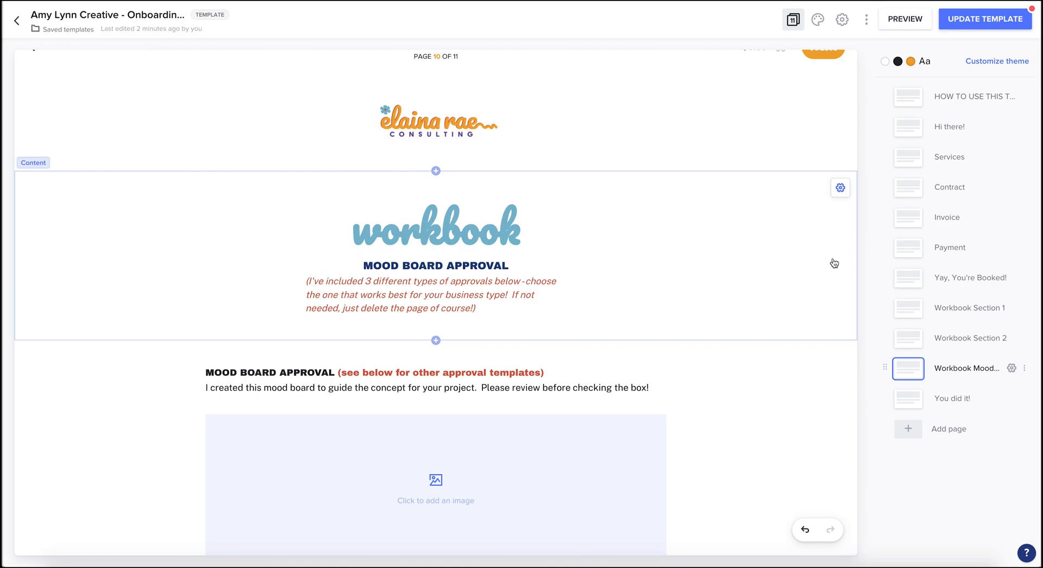
{"action": "scroll", "coordinate": [832, 262], "scroll_direction": "up", "scroll_amount": 1}
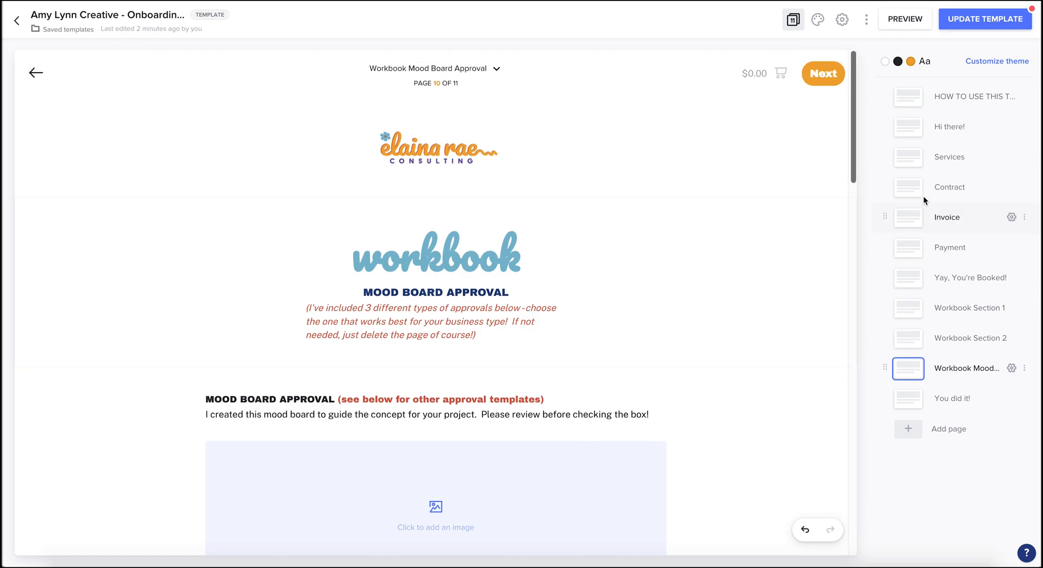
Step: View the usage notes on the HOW TO USE THIS TEMPLATE page, and return to the Workbook Mood Board Approval page
{"action": "left_click", "coordinate": [904, 100]}
{"action": "scroll", "coordinate": [735, 383], "scroll_direction": "down", "scroll_amount": 15}
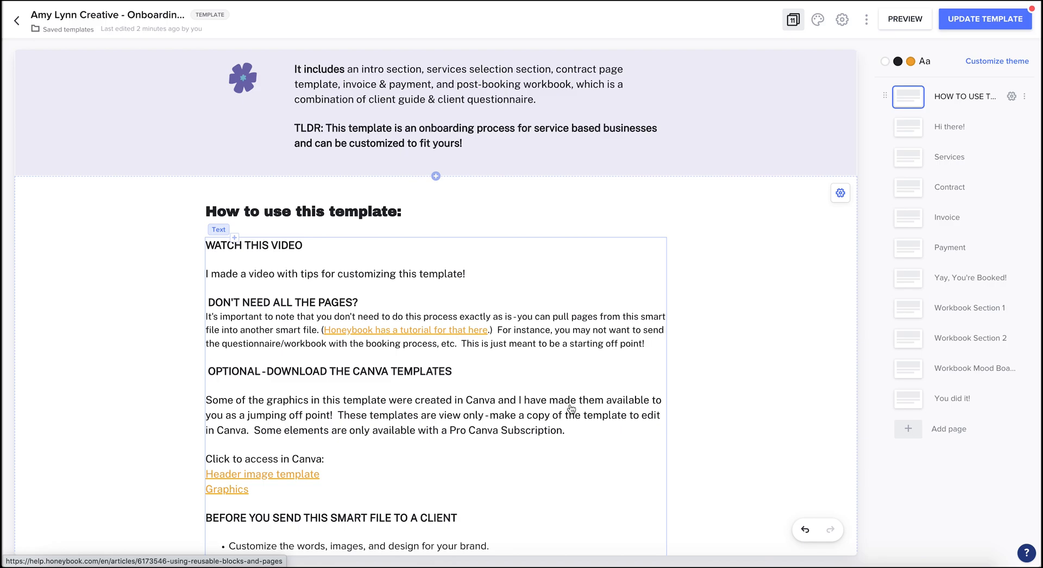
{"action": "left_click", "coordinate": [908, 380]}
{"action": "scroll", "coordinate": [772, 449], "scroll_direction": "down", "scroll_amount": 10}
{"action": "scroll", "coordinate": [772, 449], "scroll_direction": "up", "scroll_amount": 10}
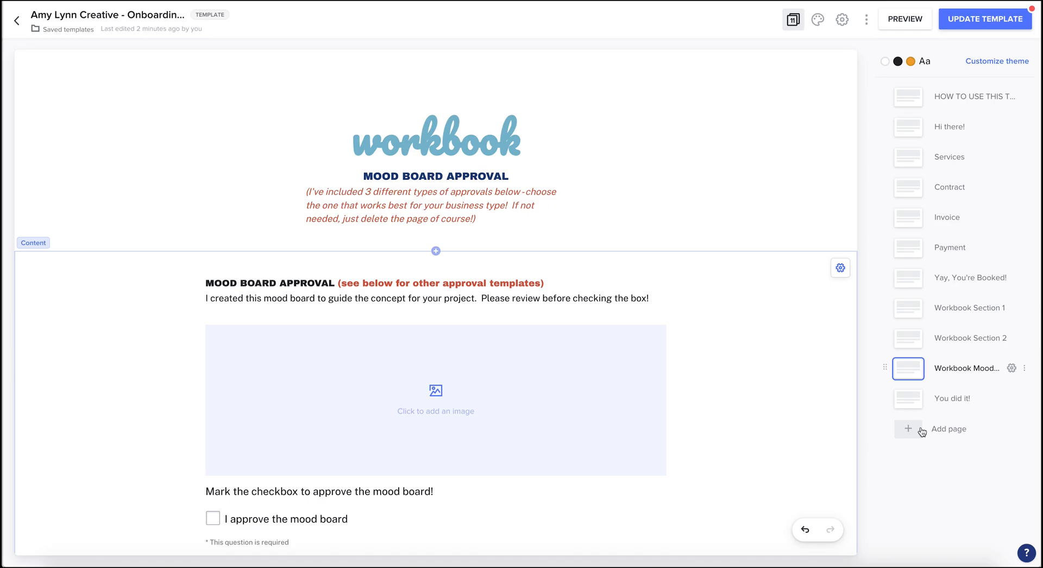
Step: Open the You did it! page, view its heading block's settings, and examine the page content through to its end
{"action": "left_click", "coordinate": [909, 399]}
{"action": "scroll", "coordinate": [787, 337], "scroll_direction": "down", "scroll_amount": 3}
{"action": "scroll", "coordinate": [787, 338], "scroll_direction": "up", "scroll_amount": 3}
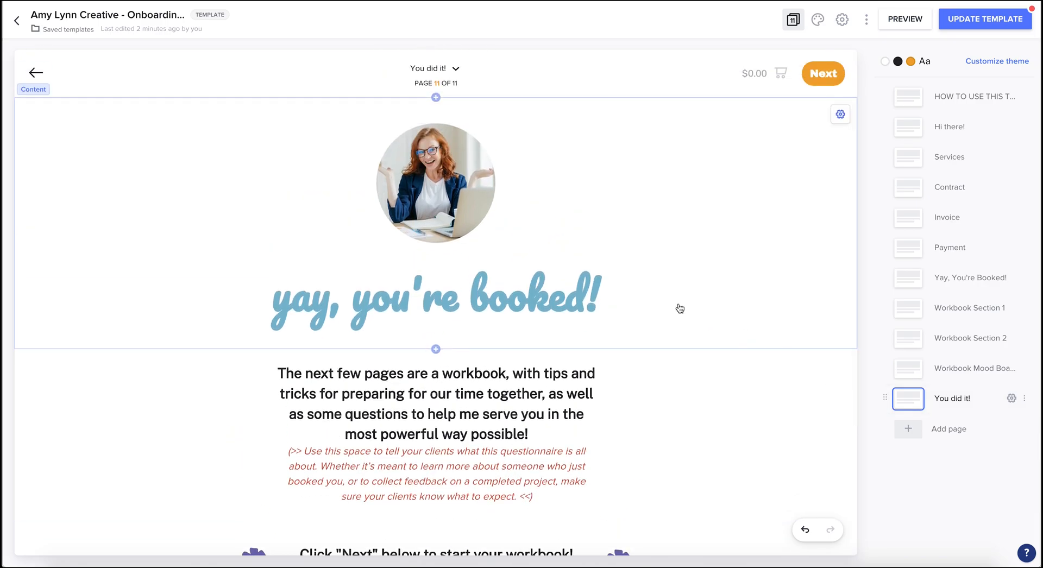
{"action": "left_click", "coordinate": [600, 296]}
{"action": "left_click", "coordinate": [738, 336]}
{"action": "scroll", "coordinate": [740, 337], "scroll_direction": "down", "scroll_amount": 4}
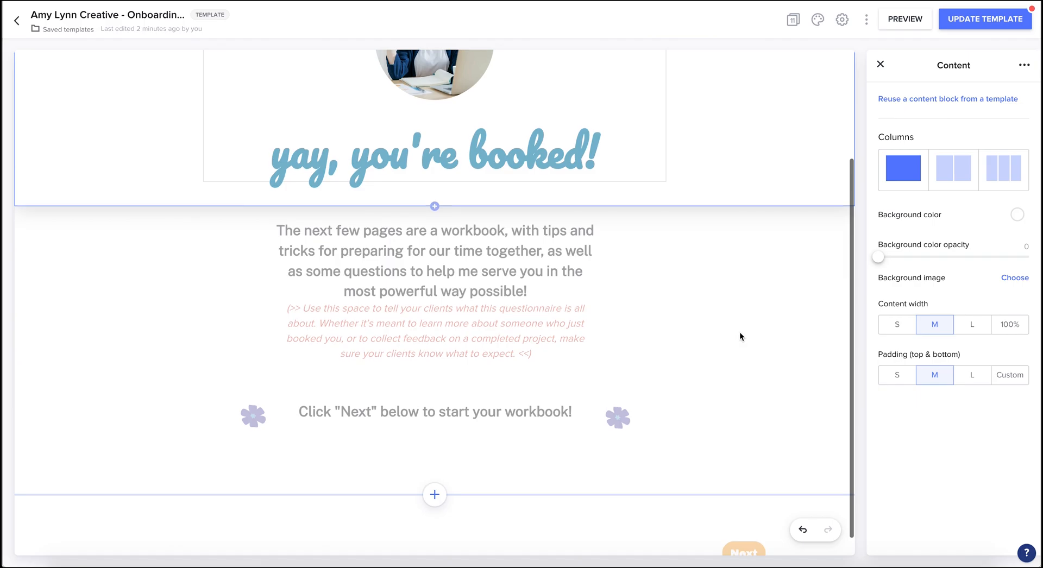
{"action": "scroll", "coordinate": [739, 336], "scroll_direction": "up", "scroll_amount": 4}
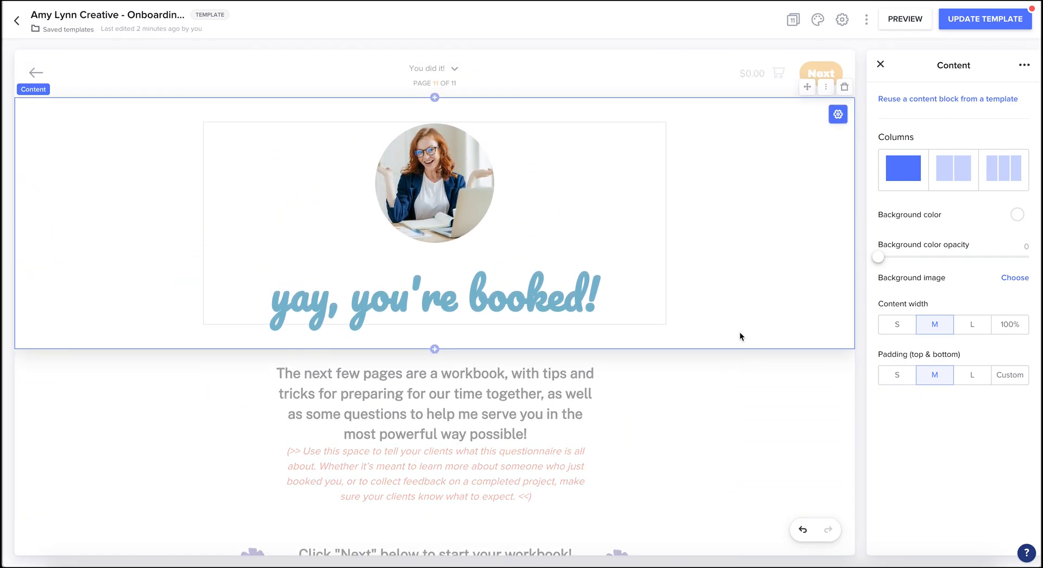
Step: Open the navigation settings of the You did it! page, turn on redirecting the client to a URL, and select the URL field
{"action": "left_click", "coordinate": [728, 69]}
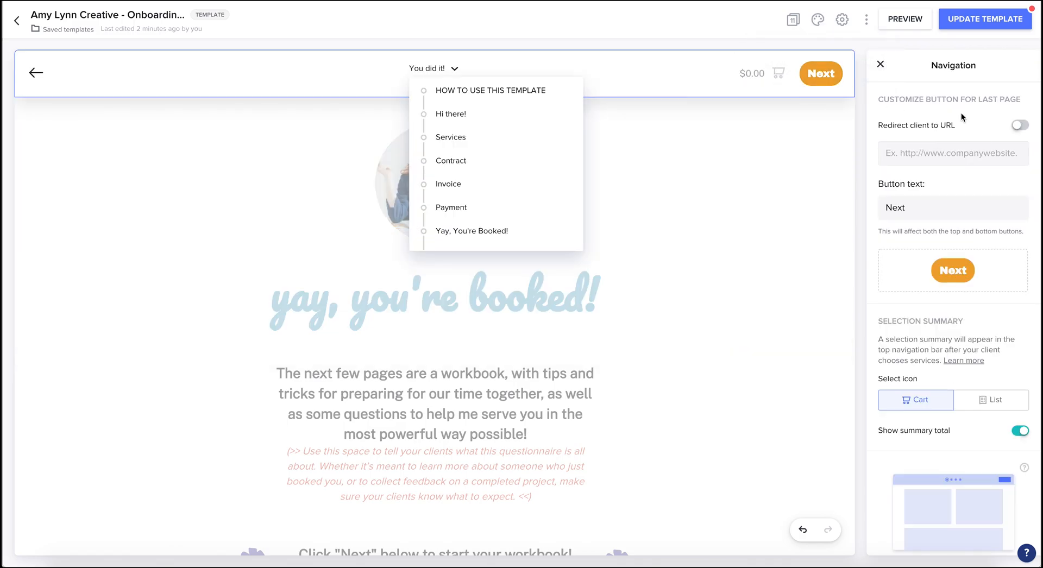
{"action": "scroll", "coordinate": [536, 168], "scroll_direction": "down", "scroll_amount": 3}
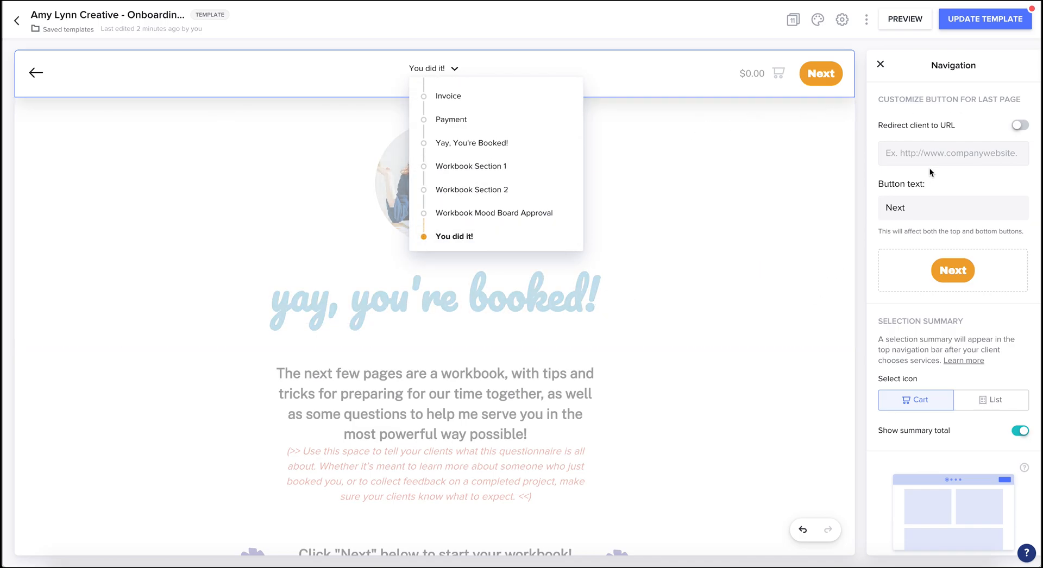
{"action": "left_click", "coordinate": [1019, 125]}
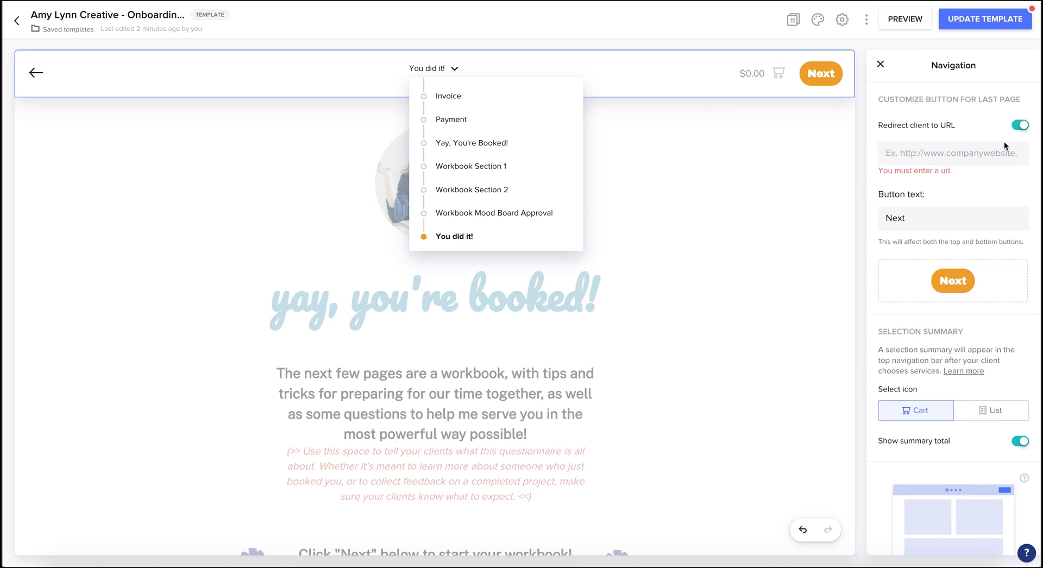
{"action": "left_click", "coordinate": [985, 155]}
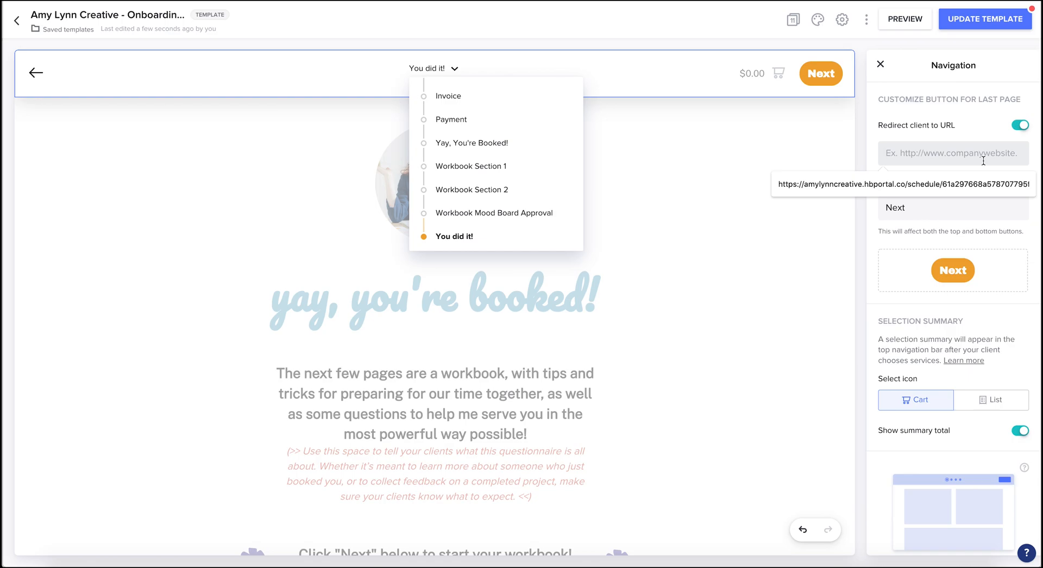
Step: Set the last page's button text to Finish and look over the page
{"action": "double_click", "coordinate": [922, 209]}
{"action": "type", "text": "Finish"}
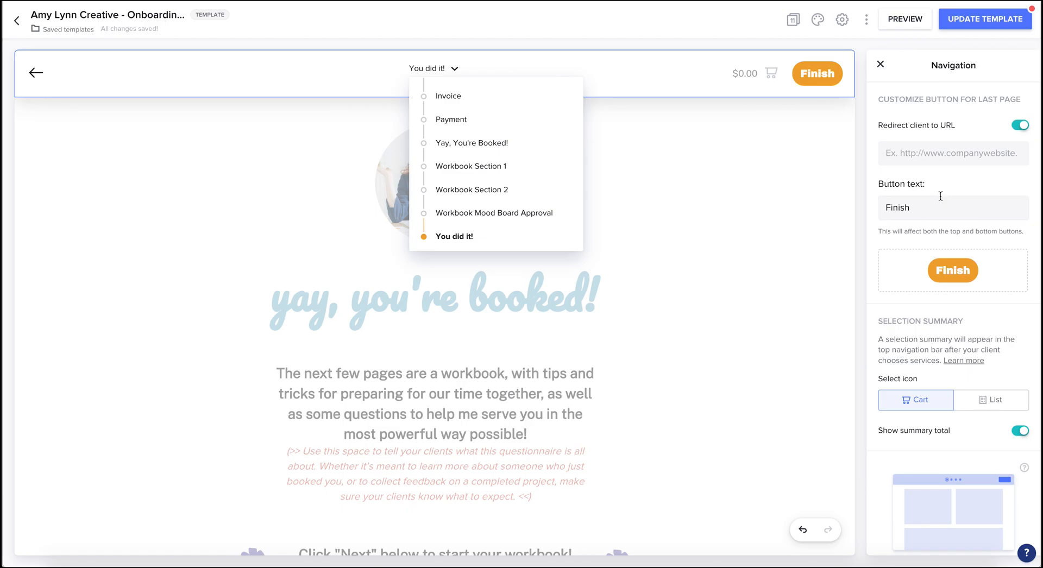
{"action": "scroll", "coordinate": [745, 336], "scroll_direction": "down", "scroll_amount": 3}
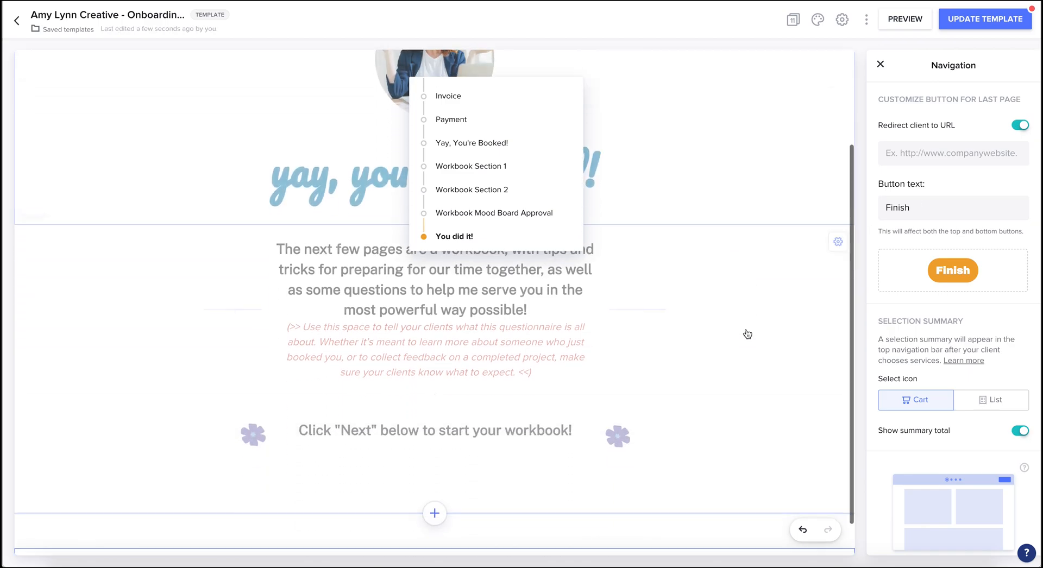
{"action": "scroll", "coordinate": [748, 334], "scroll_direction": "up", "scroll_amount": 3}
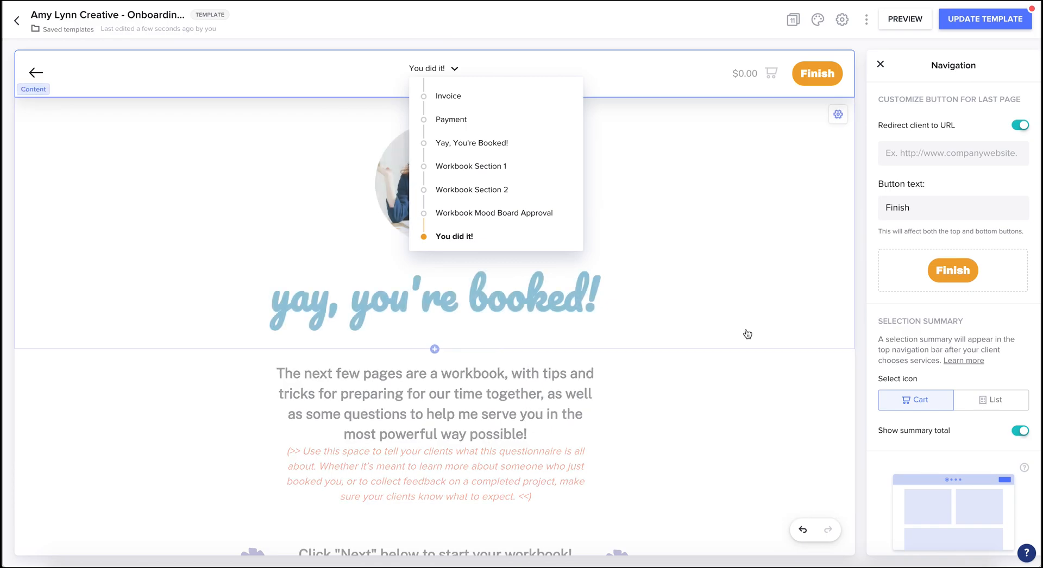
Step: Set the last page's button text to Submit and check the page
{"action": "double_click", "coordinate": [897, 209]}
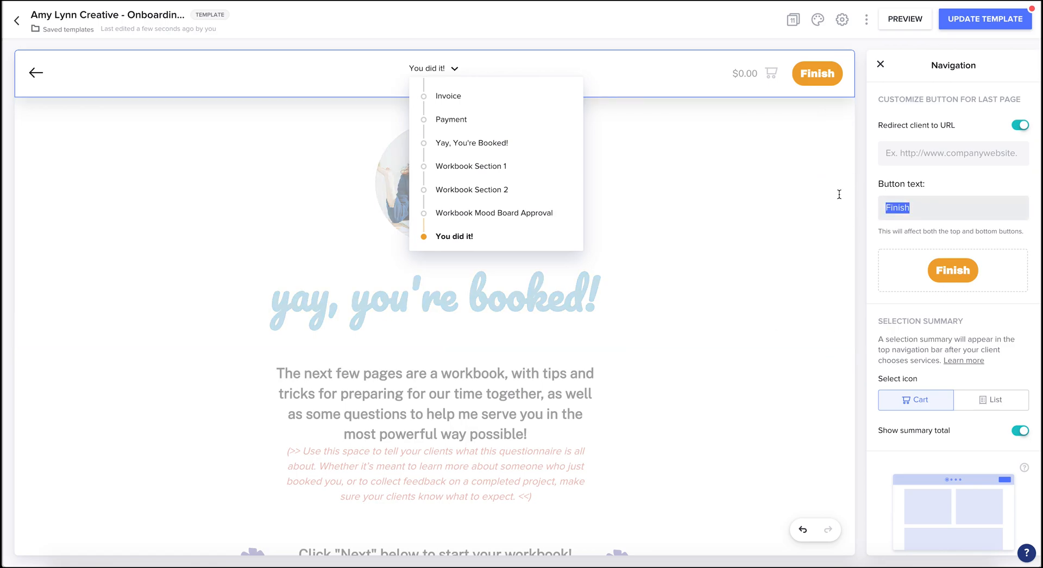
{"action": "type", "text": "Submit"}
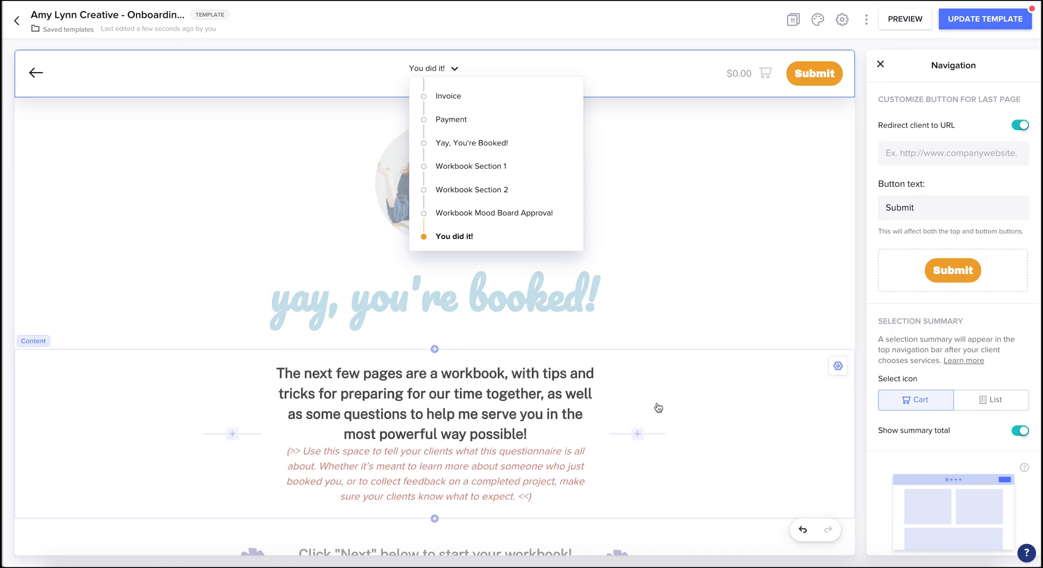
{"action": "scroll", "coordinate": [659, 407], "scroll_direction": "down", "scroll_amount": 3}
{"action": "scroll", "coordinate": [559, 191], "scroll_direction": "up", "scroll_amount": 3}
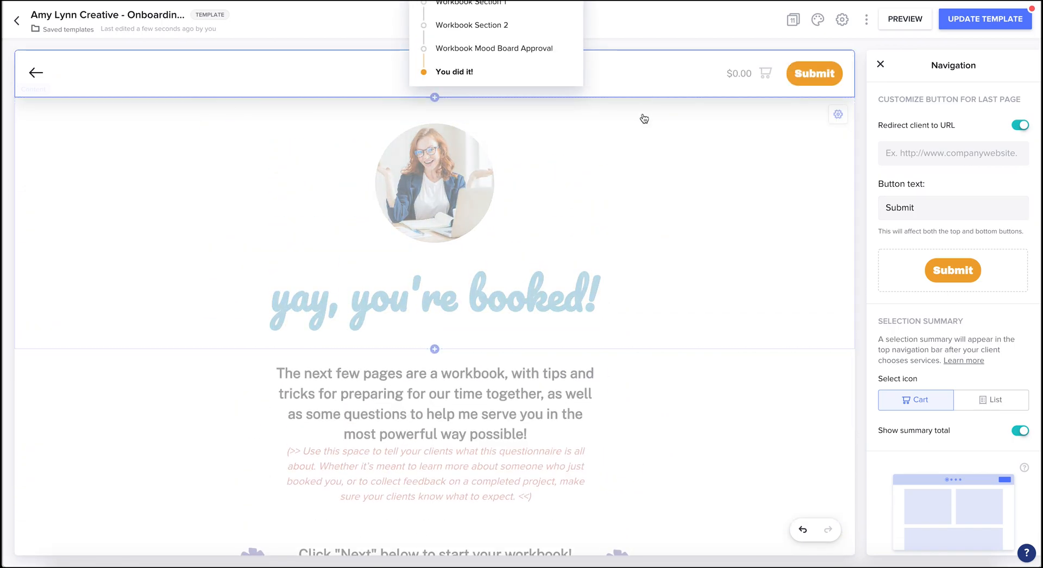
Step: Open the HOW TO USE THIS TEMPLATE page and review its template description, customization tips, Canva links and contact section
{"action": "scroll", "coordinate": [457, 109], "scroll_direction": "up", "scroll_amount": 3}
{"action": "left_click", "coordinate": [457, 97]}
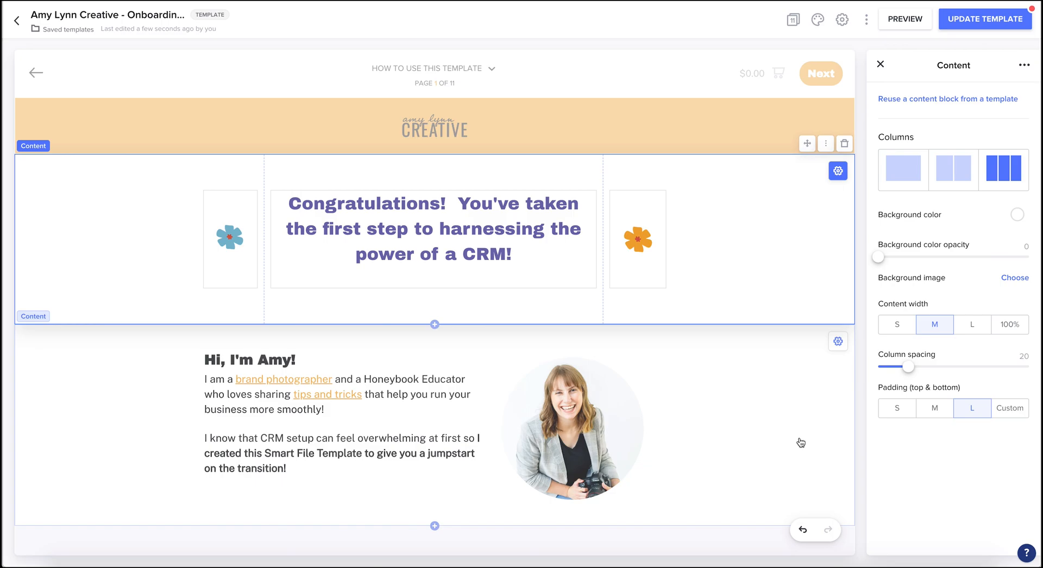
{"action": "scroll", "coordinate": [801, 442], "scroll_direction": "down", "scroll_amount": 8}
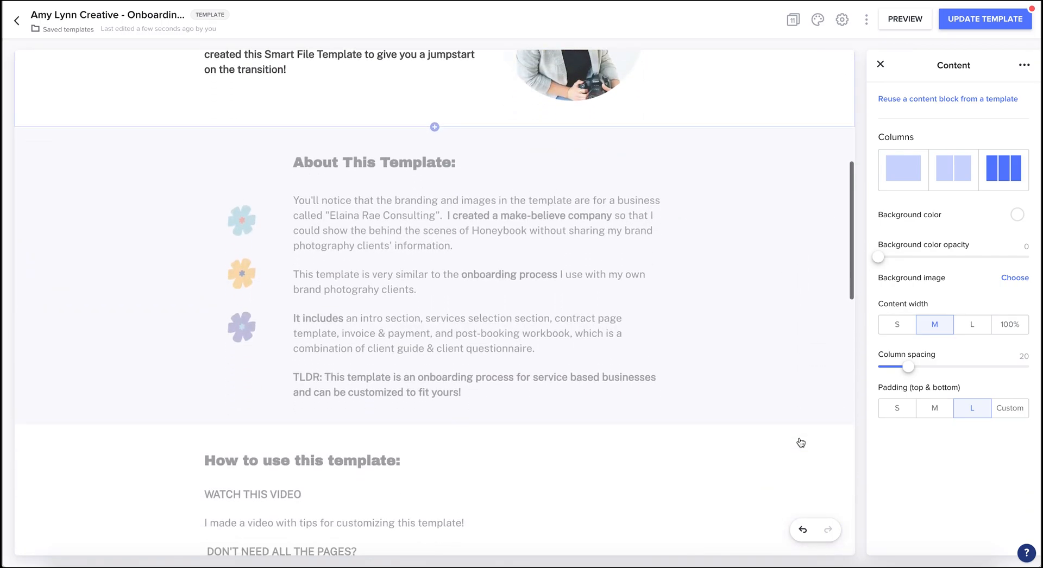
{"action": "scroll", "coordinate": [801, 443], "scroll_direction": "down", "scroll_amount": 10}
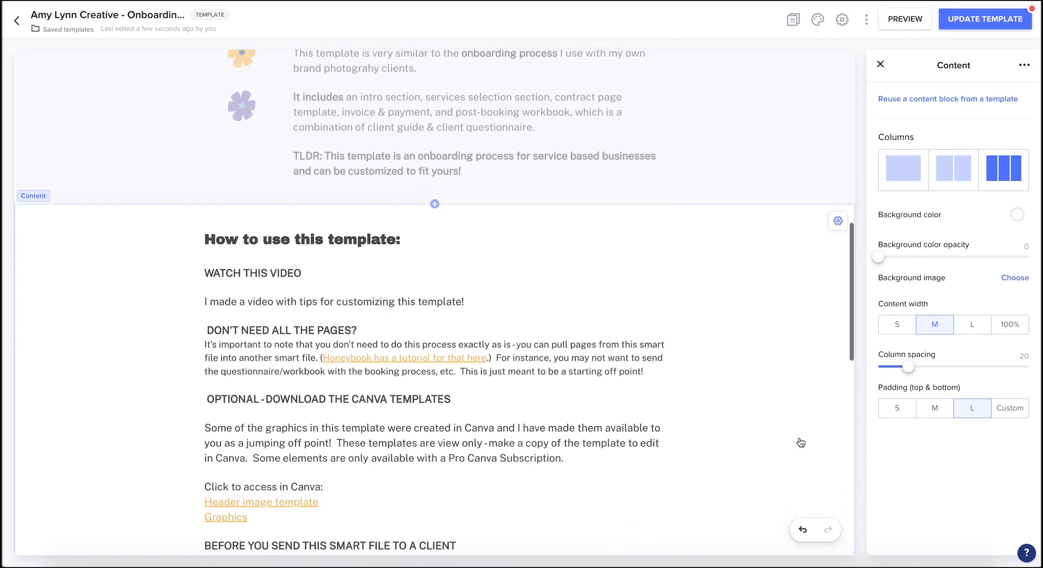
{"action": "scroll", "coordinate": [799, 420], "scroll_direction": "down", "scroll_amount": 8}
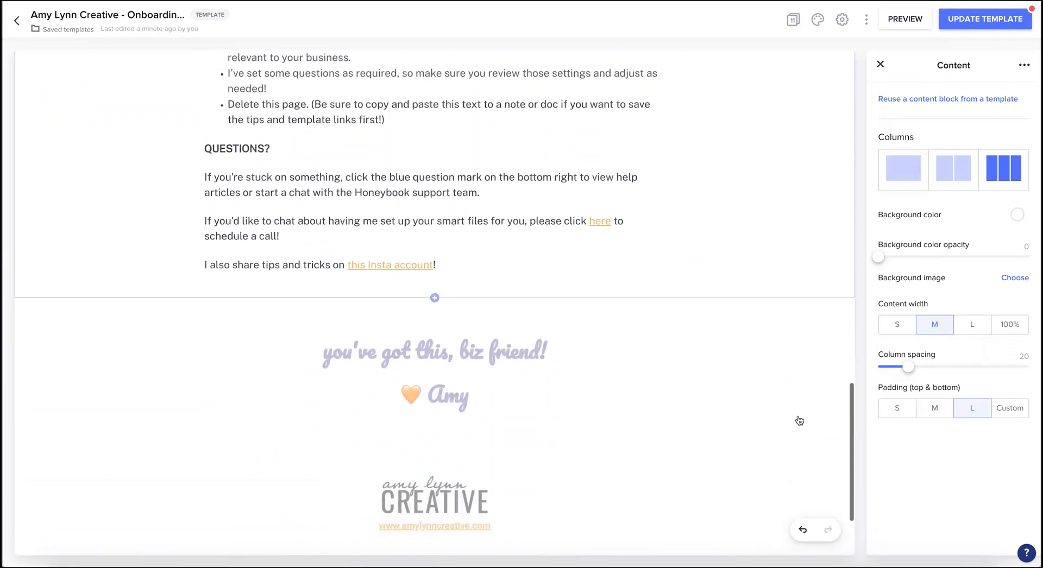
{"action": "scroll", "coordinate": [799, 421], "scroll_direction": "up", "scroll_amount": 20}
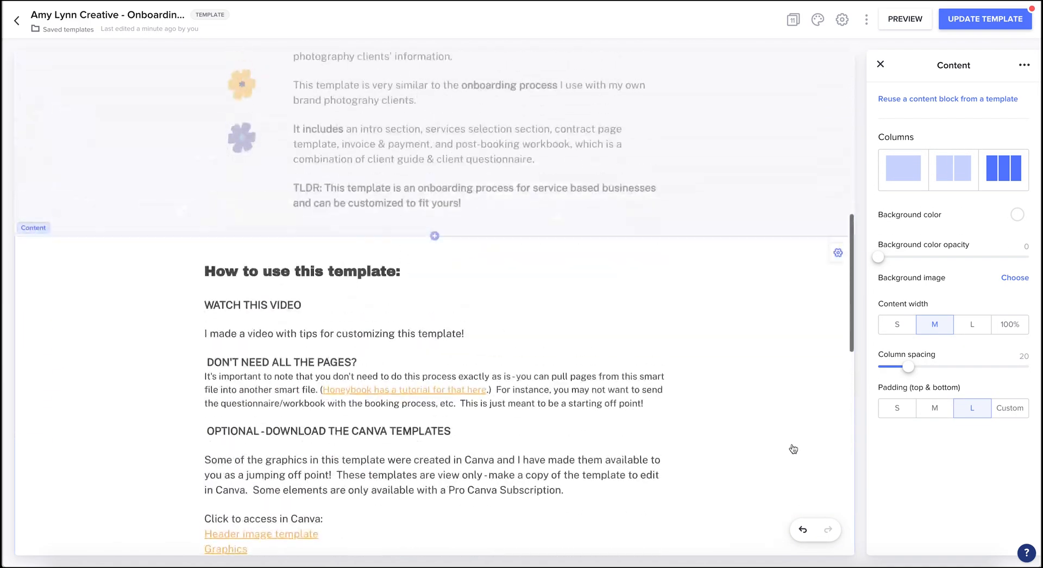